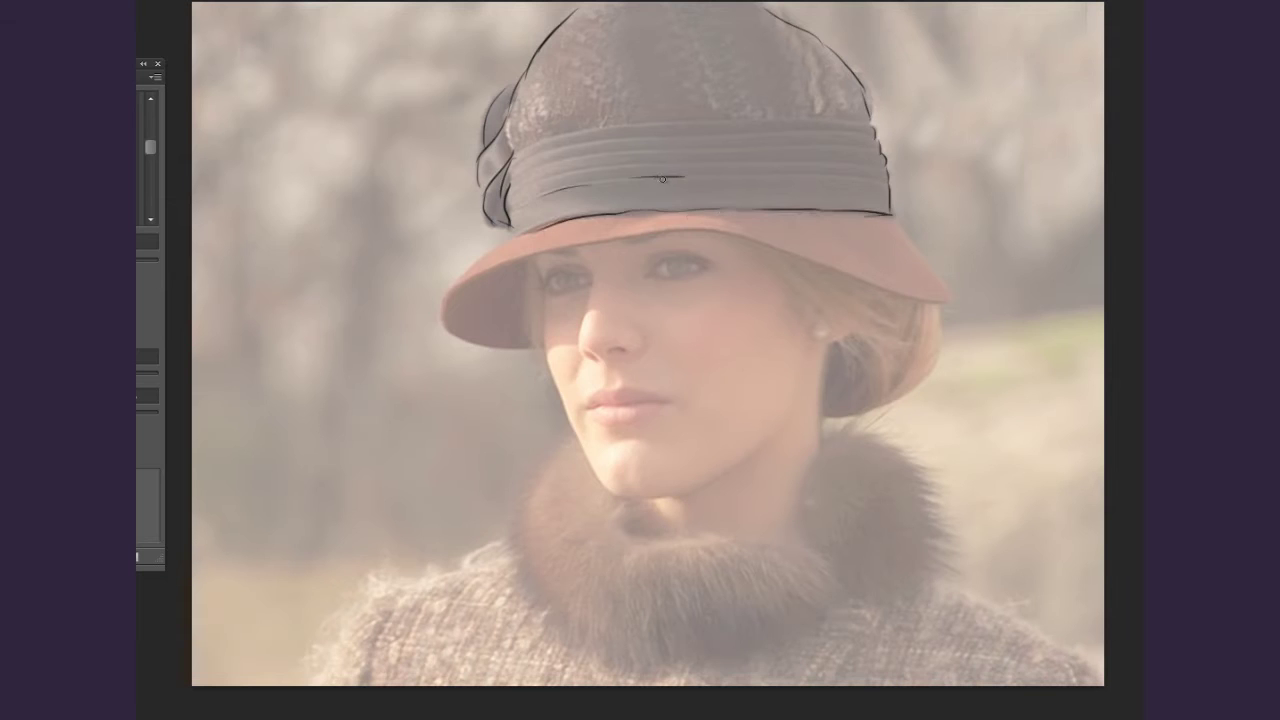
# Trace the hat band's upper edge, the hair strands under the brim, and the neck and fur collar outlines.
pyautogui.moveTo(531, 160); pyautogui.dragTo(666, 127)
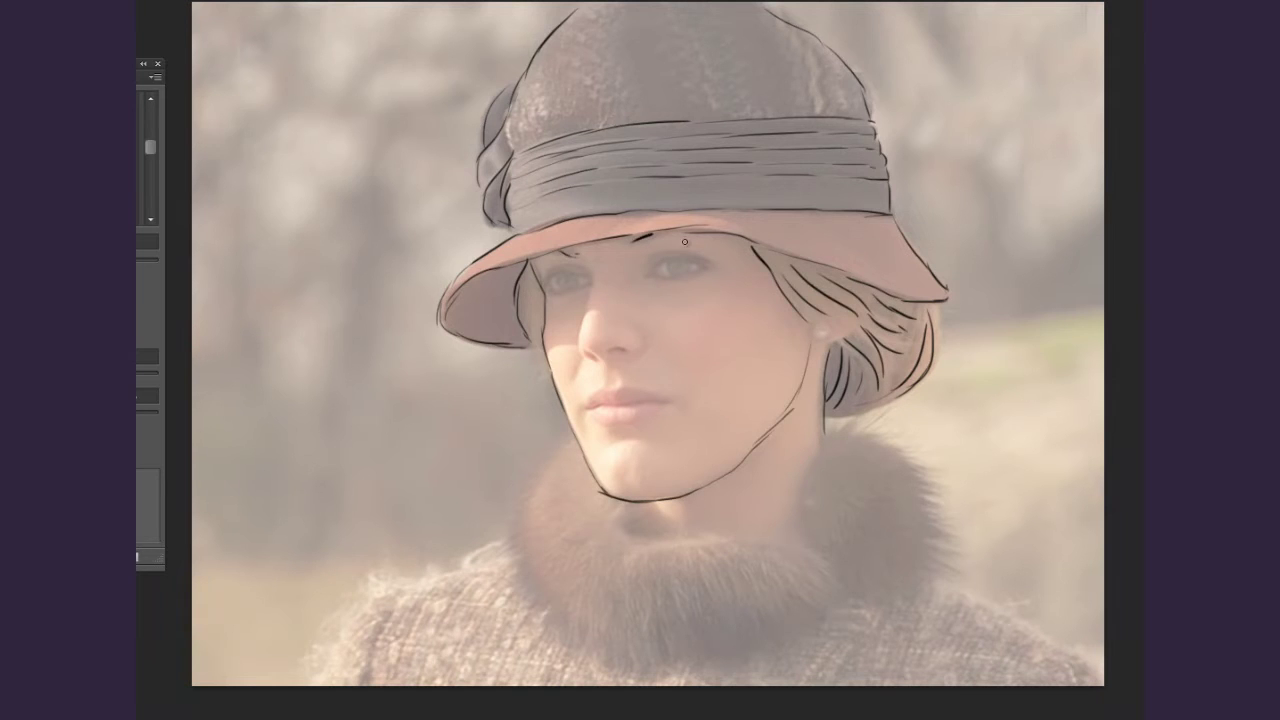
pyautogui.hotkey('ctrl', '+')
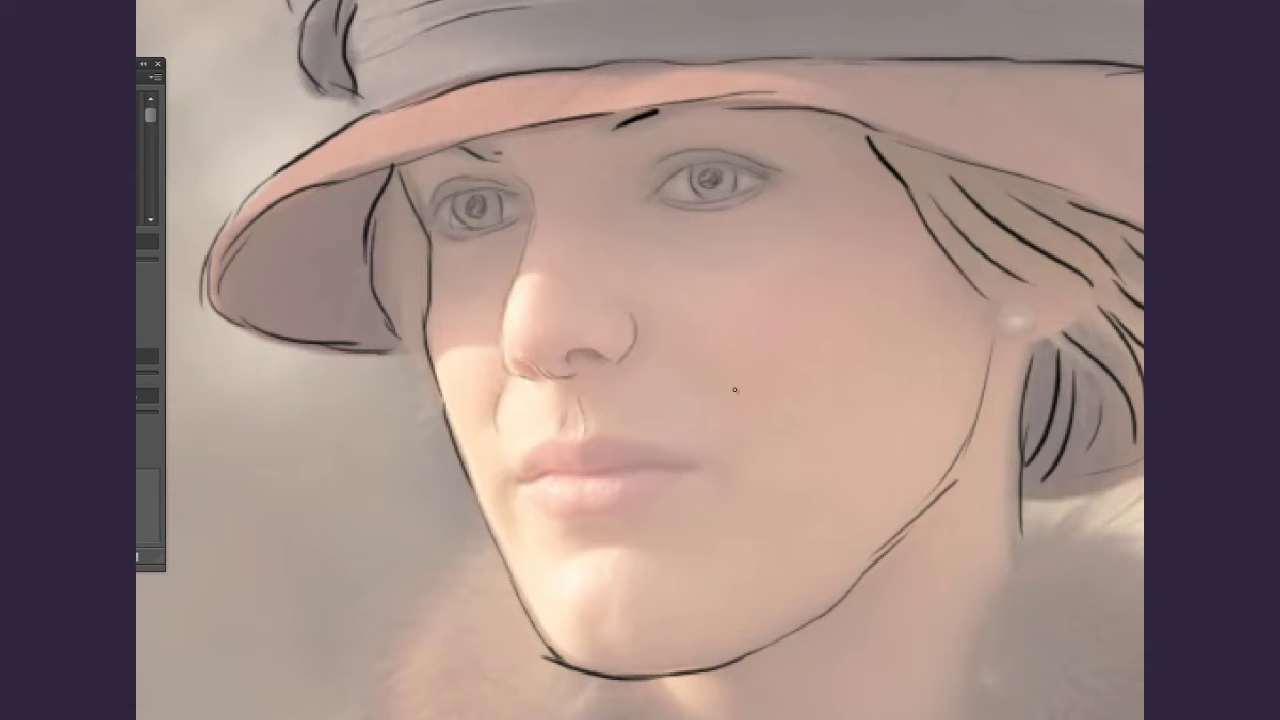
pyautogui.moveTo(400, 222); pyautogui.dragTo(414, 335)
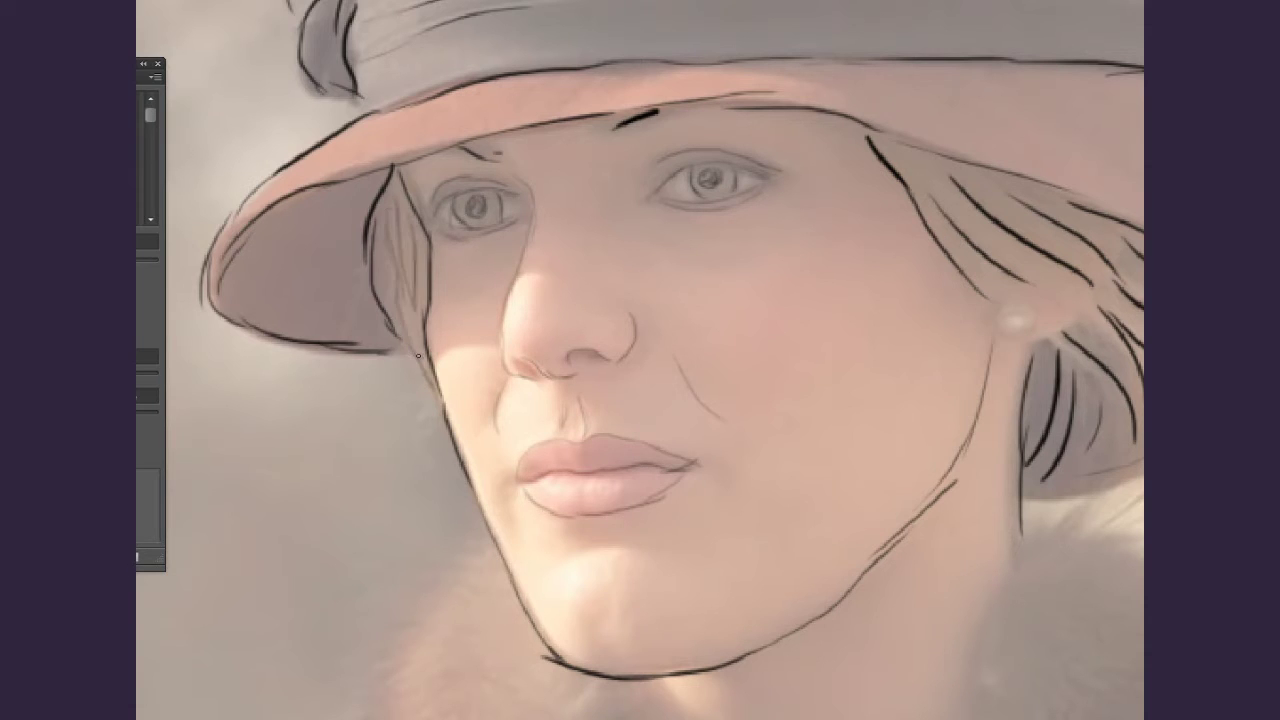
pyautogui.scroll(-5, 632, 131)
pyautogui.moveTo(664, 412); pyautogui.dragTo(810, 440)
pyautogui.moveTo(1020, 257); pyautogui.dragTo(1100, 520)
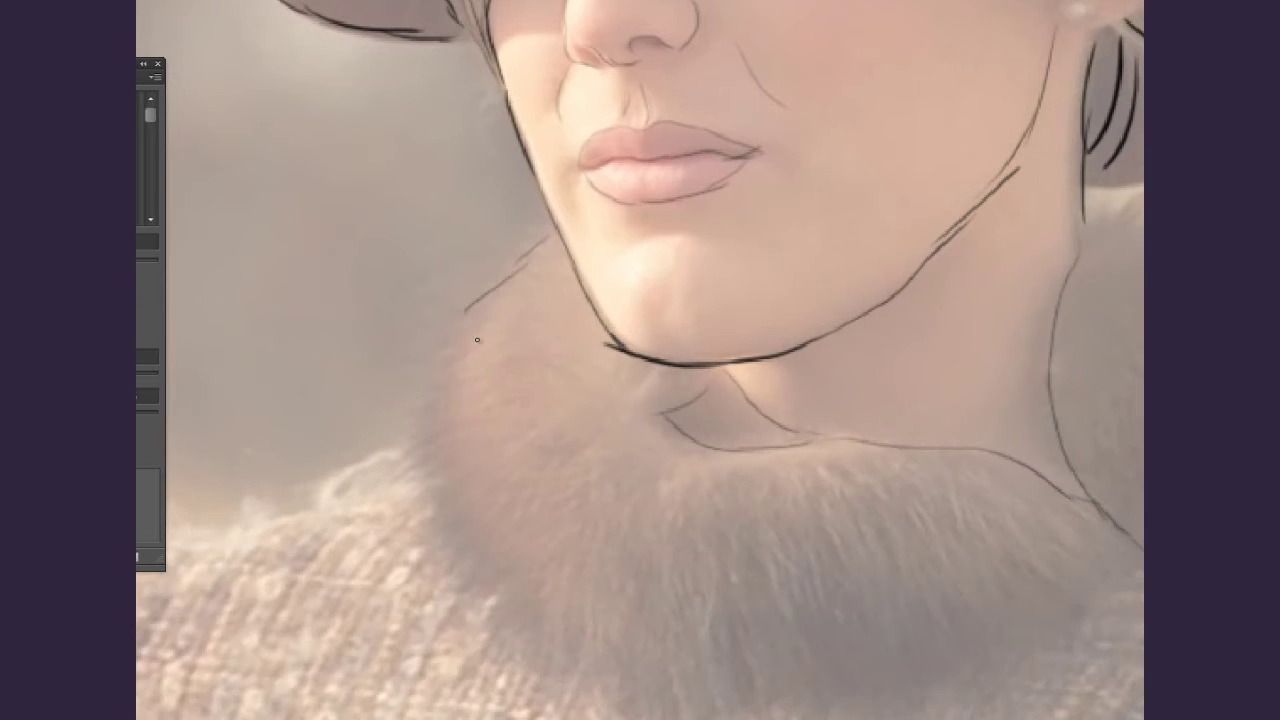
pyautogui.moveTo(465, 310); pyautogui.dragTo(425, 460)
# Outline the fur ball and shoulder line, then lay a peach skin stroke along the face.
pyautogui.hscroll(10, 644, 500)
pyautogui.moveTo(543, 225)
pyautogui.mouseDown()
pyautogui.moveTo(660, 555)
pyautogui.moveTo(850, 550)
pyautogui.mouseUp()
pyautogui.hotkey('ctrl', '-')
pyautogui.hscroll(-10, 900, 529)
pyautogui.scroll(2, 900, 529)
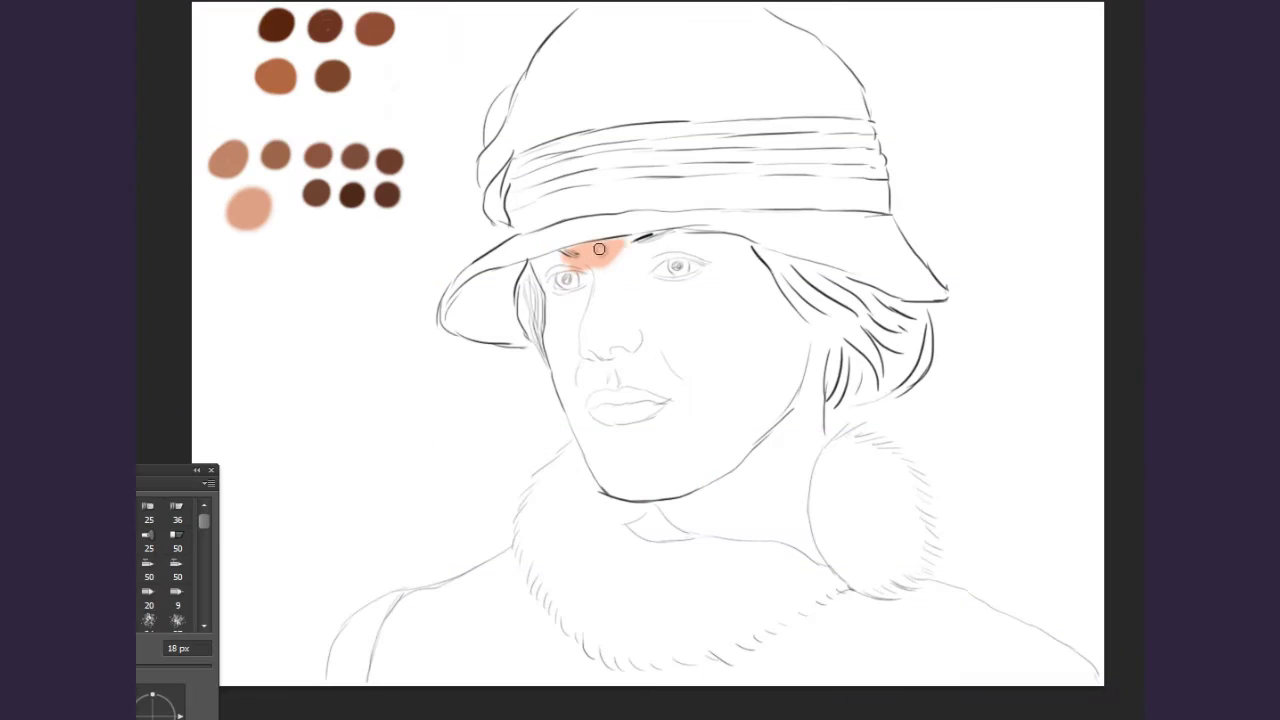
pyautogui.moveTo(586, 251)
pyautogui.mouseDown()
pyautogui.moveTo(791, 391)
pyautogui.moveTo(578, 425)
pyautogui.mouseUp()
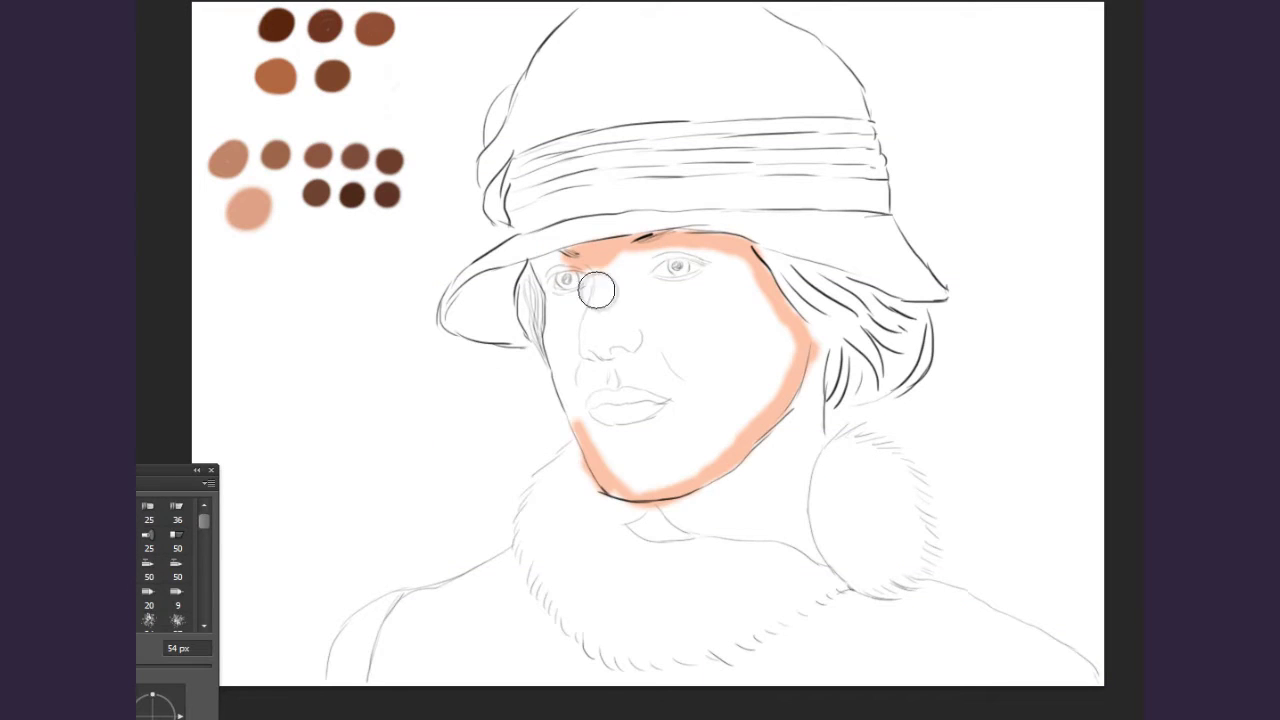
# Fill the face and neck with peach, and paint the brown brim, dark band and greyish-brown crown.
pyautogui.moveTo(597, 290)
pyautogui.mouseDown()
pyautogui.moveTo(660, 474)
pyautogui.moveTo(649, 391)
pyautogui.moveTo(609, 466)
pyautogui.moveTo(724, 483)
pyautogui.mouseUp()
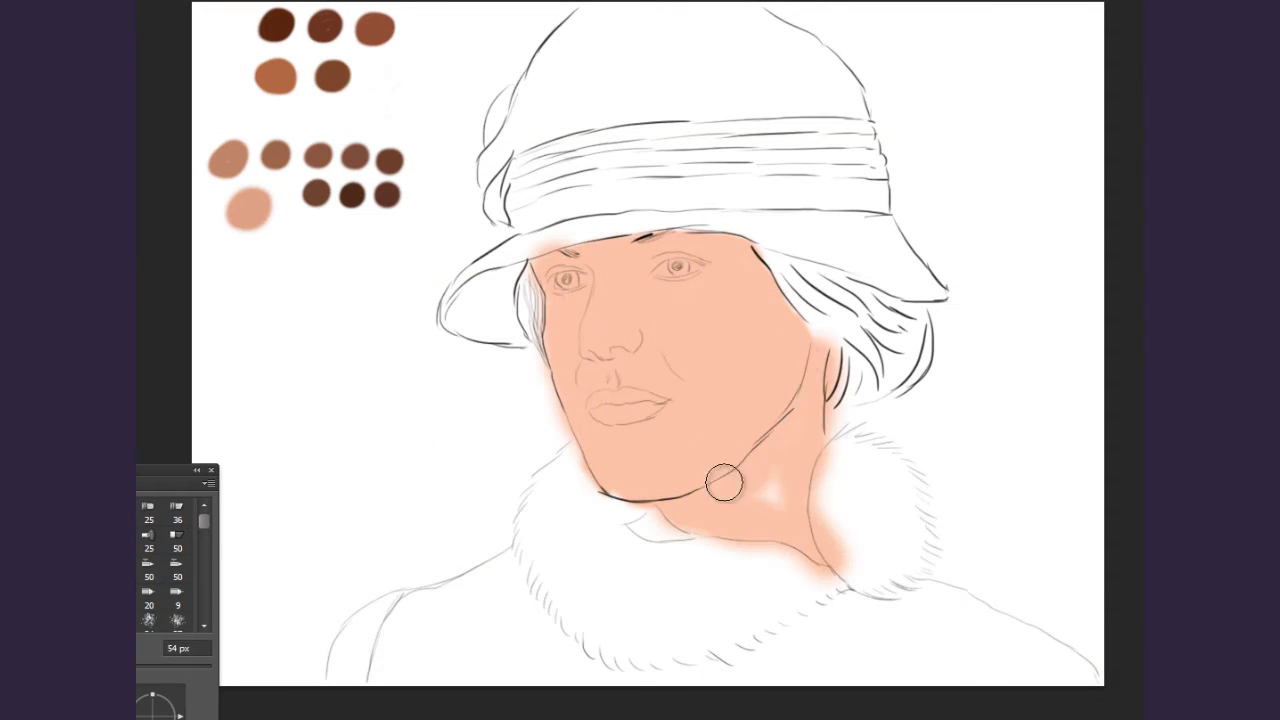
pyautogui.moveTo(524, 245)
pyautogui.mouseDown()
pyautogui.moveTo(455, 286)
pyautogui.moveTo(670, 222)
pyautogui.moveTo(943, 290)
pyautogui.moveTo(909, 277)
pyautogui.mouseUp()
pyautogui.keyDown('alt'); pyautogui.click(280, 132); pyautogui.keyUp('alt')
pyautogui.moveTo(528, 160)
pyautogui.mouseDown()
pyautogui.moveTo(515, 201)
pyautogui.moveTo(671, 143)
pyautogui.moveTo(727, 200)
pyautogui.moveTo(876, 194)
pyautogui.moveTo(868, 204)
pyautogui.moveTo(800, 160)
pyautogui.mouseUp()
pyautogui.keyDown('alt'); pyautogui.click(277, 24); pyautogui.keyUp('alt')
pyautogui.moveTo(491, 143)
pyautogui.mouseDown()
pyautogui.moveTo(586, 23)
pyautogui.moveTo(857, 114)
pyautogui.moveTo(577, 74)
pyautogui.moveTo(706, 77)
pyautogui.moveTo(551, 103)
pyautogui.moveTo(490, 165)
pyautogui.moveTo(479, 151)
pyautogui.mouseUp()
pyautogui.keyDown('alt'); pyautogui.click(333, 28); pyautogui.keyUp('alt')
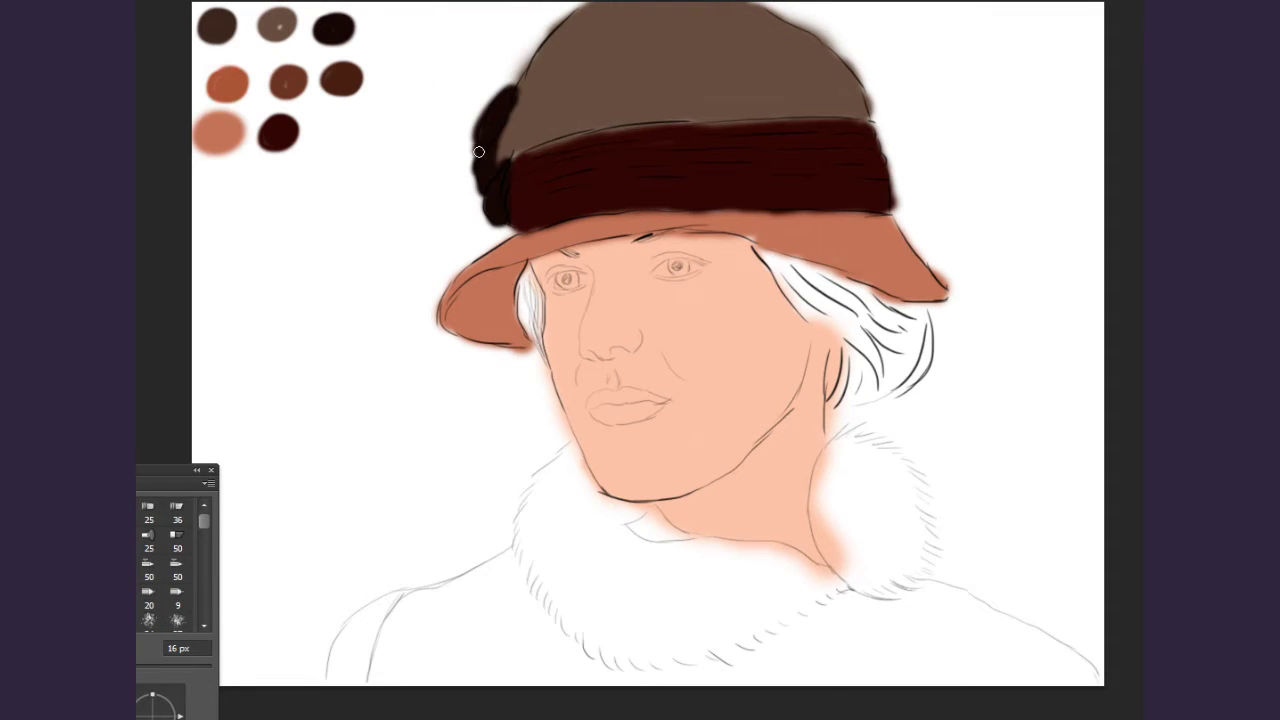
# Paint brown hair under the right side of the brim and block in the coat.
pyautogui.moveTo(765, 258)
pyautogui.mouseDown()
pyautogui.moveTo(818, 292)
pyautogui.moveTo(900, 400)
pyautogui.mouseUp()
pyautogui.moveTo(830, 330); pyautogui.dragTo(880, 400)
pyautogui.moveTo(810, 280); pyautogui.dragTo(862, 334)
pyautogui.moveTo(530, 262); pyautogui.dragTo(530, 355)
pyautogui.moveTo(500, 565)
pyautogui.mouseDown()
pyautogui.moveTo(428, 610)
pyautogui.moveTo(520, 660)
pyautogui.moveTo(900, 603)
pyautogui.moveTo(971, 663)
pyautogui.moveTo(1040, 680)
pyautogui.mouseUp()
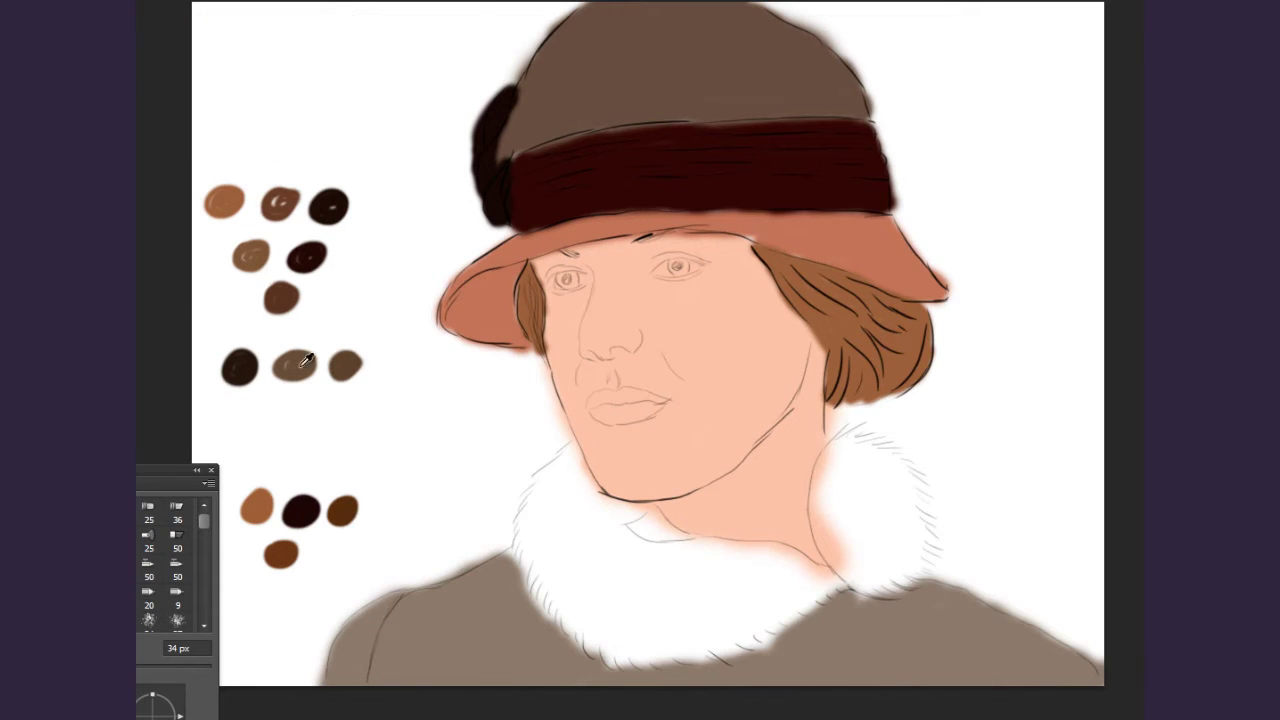
# Outline the fur collar in dark brown and fill it with brown.
pyautogui.moveTo(520, 540); pyautogui.dragTo(786, 620)
pyautogui.moveTo(540, 455)
pyautogui.mouseDown()
pyautogui.moveTo(908, 469)
pyautogui.moveTo(890, 590)
pyautogui.mouseUp()
pyautogui.moveTo(545, 500)
pyautogui.mouseDown()
pyautogui.moveTo(752, 616)
pyautogui.moveTo(560, 540)
pyautogui.mouseUp()
pyautogui.moveTo(640, 570); pyautogui.dragTo(786, 600)
pyautogui.moveTo(834, 560)
pyautogui.mouseDown()
pyautogui.moveTo(840, 450)
pyautogui.moveTo(890, 560)
pyautogui.mouseUp()
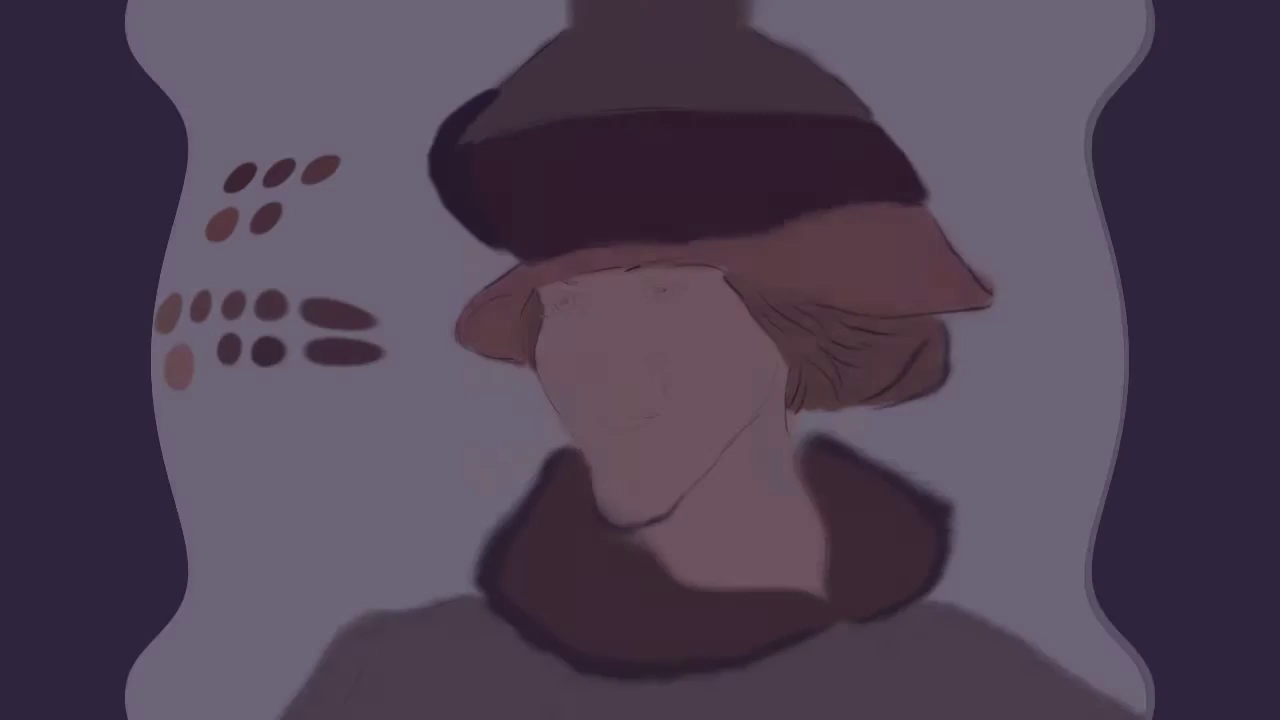
# Block in brown shadow patches across the face, cheeks, nose and chin.
pyautogui.moveTo(620, 255); pyautogui.dragTo(780, 300)
pyautogui.moveTo(560, 270); pyautogui.dragTo(580, 340)
pyautogui.moveTo(640, 310); pyautogui.dragTo(800, 380)
pyautogui.moveTo(590, 450); pyautogui.dragTo(730, 520)
pyautogui.moveTo(600, 330); pyautogui.dragTo(800, 420)
pyautogui.moveTo(620, 440); pyautogui.dragTo(760, 520)
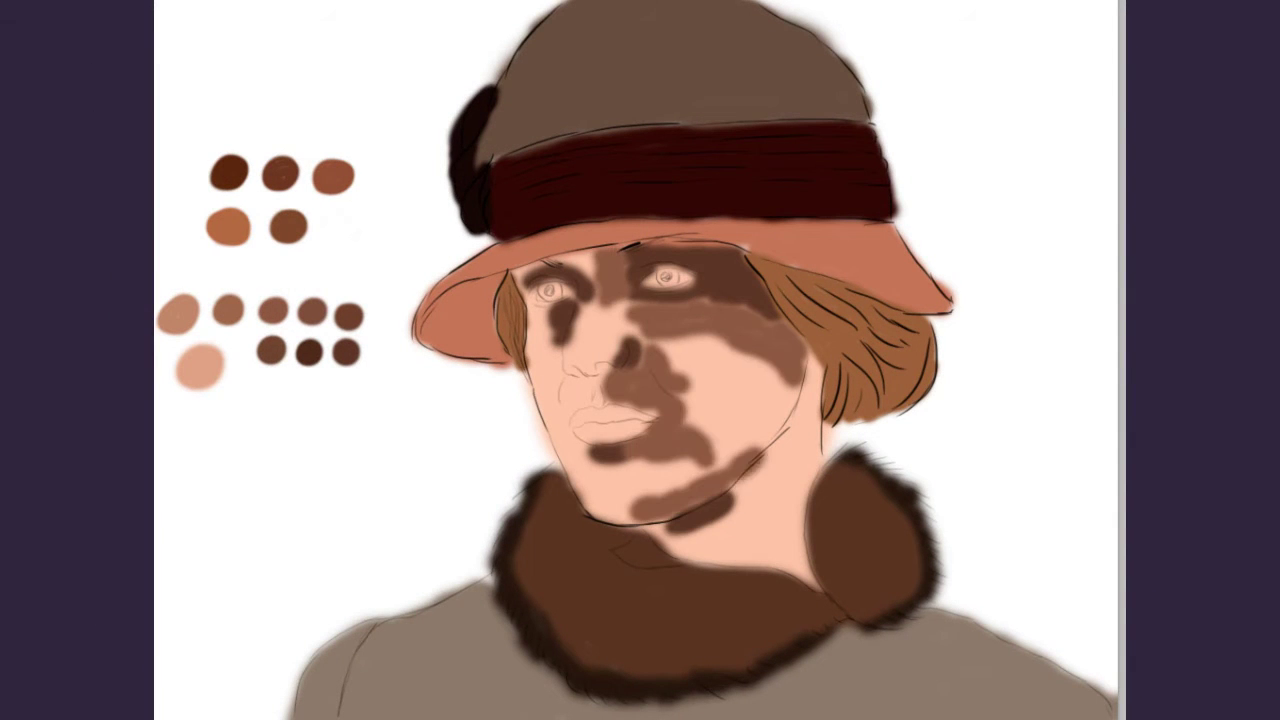
pyautogui.moveTo(670, 460); pyautogui.dragTo(800, 470)
pyautogui.moveTo(520, 270); pyautogui.dragTo(640, 360)
pyautogui.moveTo(620, 460); pyautogui.dragTo(820, 360)
pyautogui.moveTo(800, 250)
pyautogui.mouseDown()
pyautogui.moveTo(755, 312)
pyautogui.moveTo(800, 229)
pyautogui.mouseUp()
pyautogui.moveTo(780, 440)
pyautogui.mouseDown()
pyautogui.moveTo(743, 486)
pyautogui.moveTo(755, 465)
pyautogui.mouseUp()
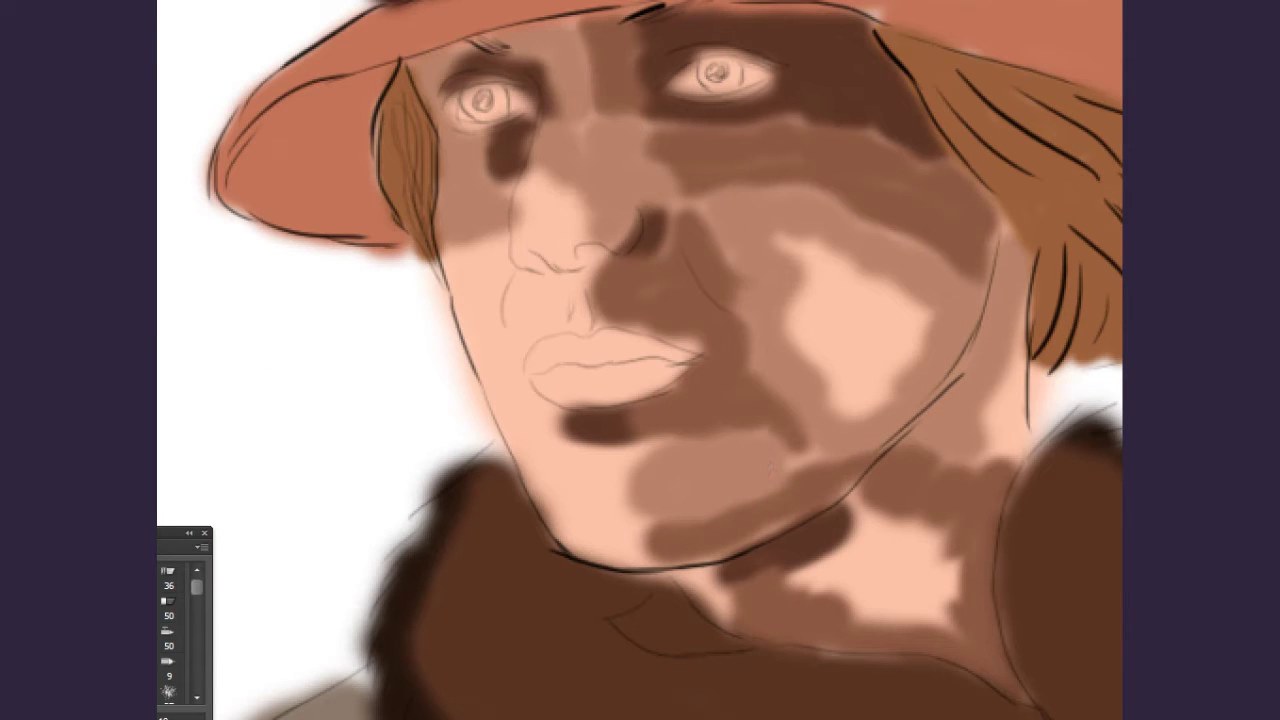
# Tone down the light nose and cheek areas, then add pale pink highlights to cheeks, chin and neck.
pyautogui.moveTo(540, 190); pyautogui.dragTo(586, 263)
pyautogui.moveTo(800, 260); pyautogui.dragTo(890, 360)
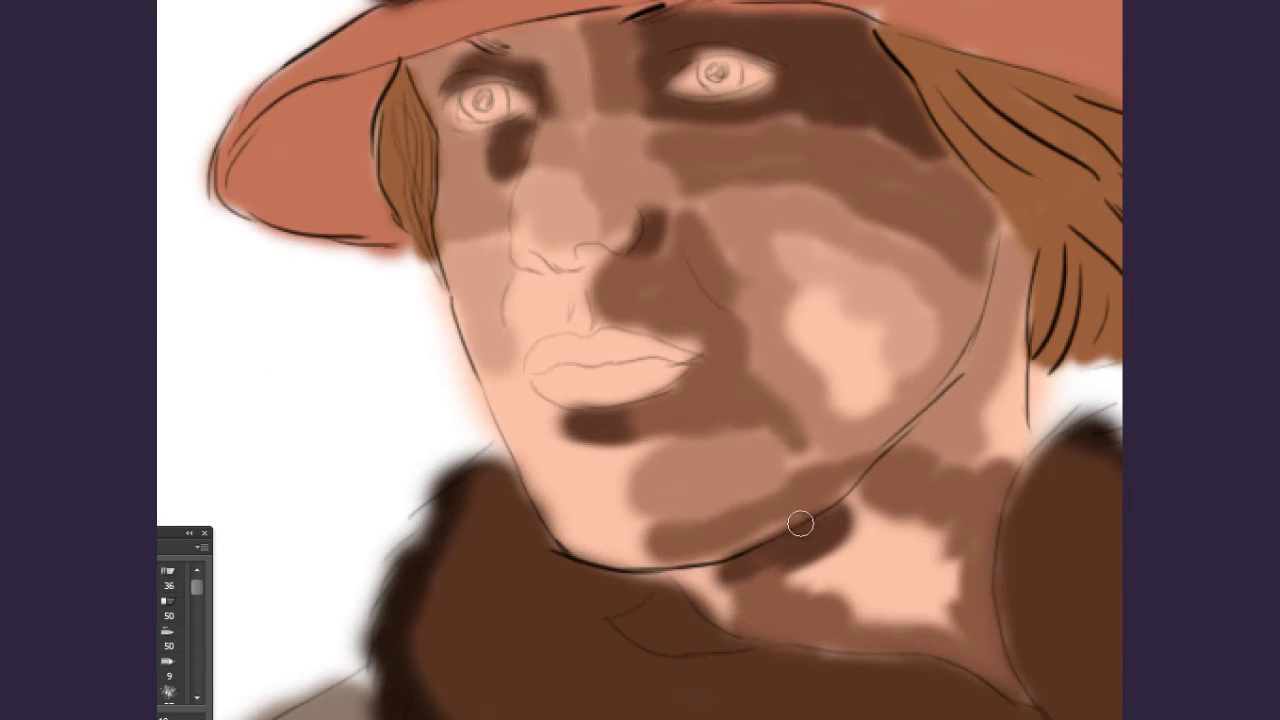
pyautogui.moveTo(790, 290); pyautogui.dragTo(894, 377)
pyautogui.moveTo(530, 390)
pyautogui.mouseDown()
pyautogui.moveTo(503, 329)
pyautogui.moveTo(609, 540)
pyautogui.mouseUp()
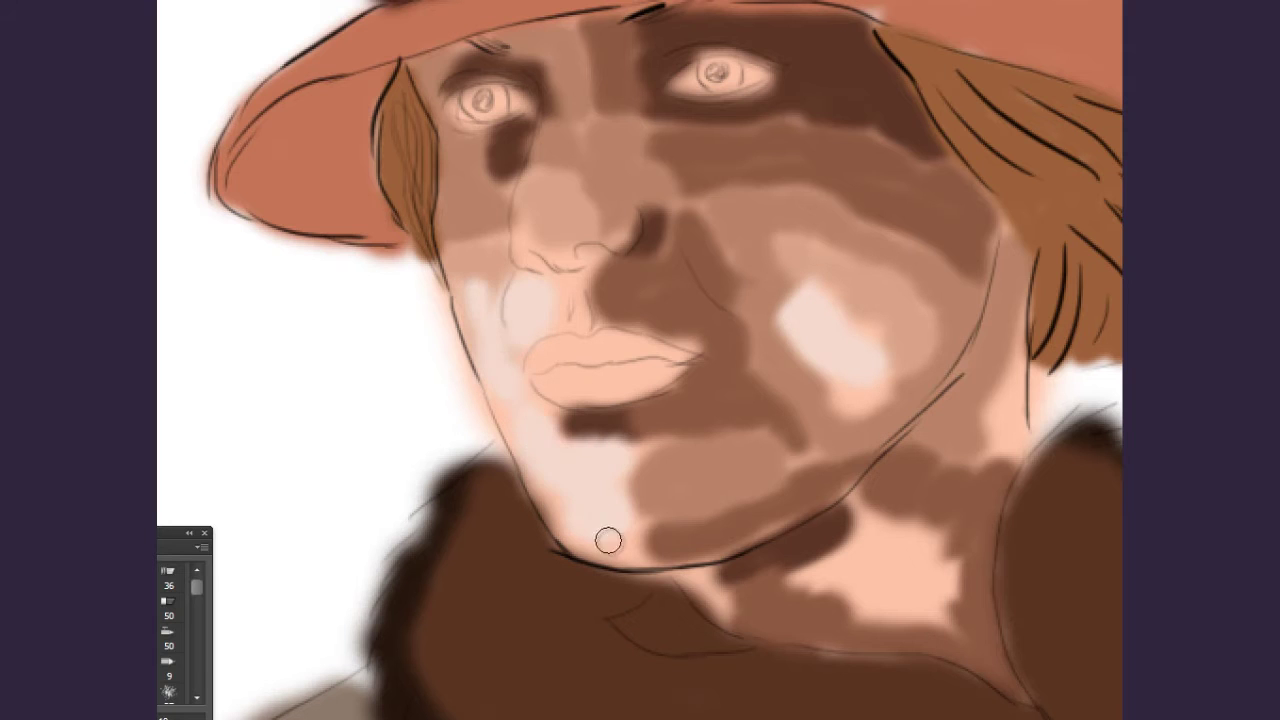
pyautogui.moveTo(470, 280); pyautogui.dragTo(520, 262)
pyautogui.moveTo(700, 555); pyautogui.dragTo(870, 530)
# Apply a Gaussian Blur to soften the face shading.
pyautogui.click(280, 48)
pyautogui.moveTo(200, 37)
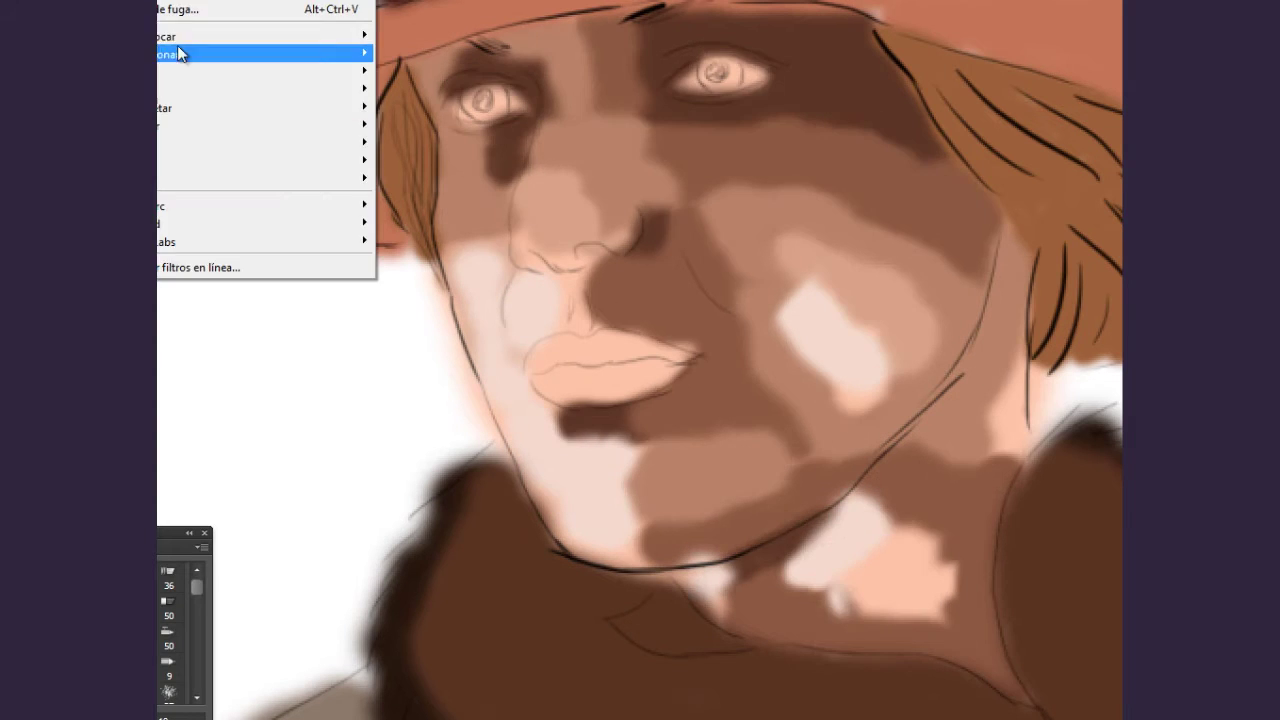
pyautogui.click(450, 230)
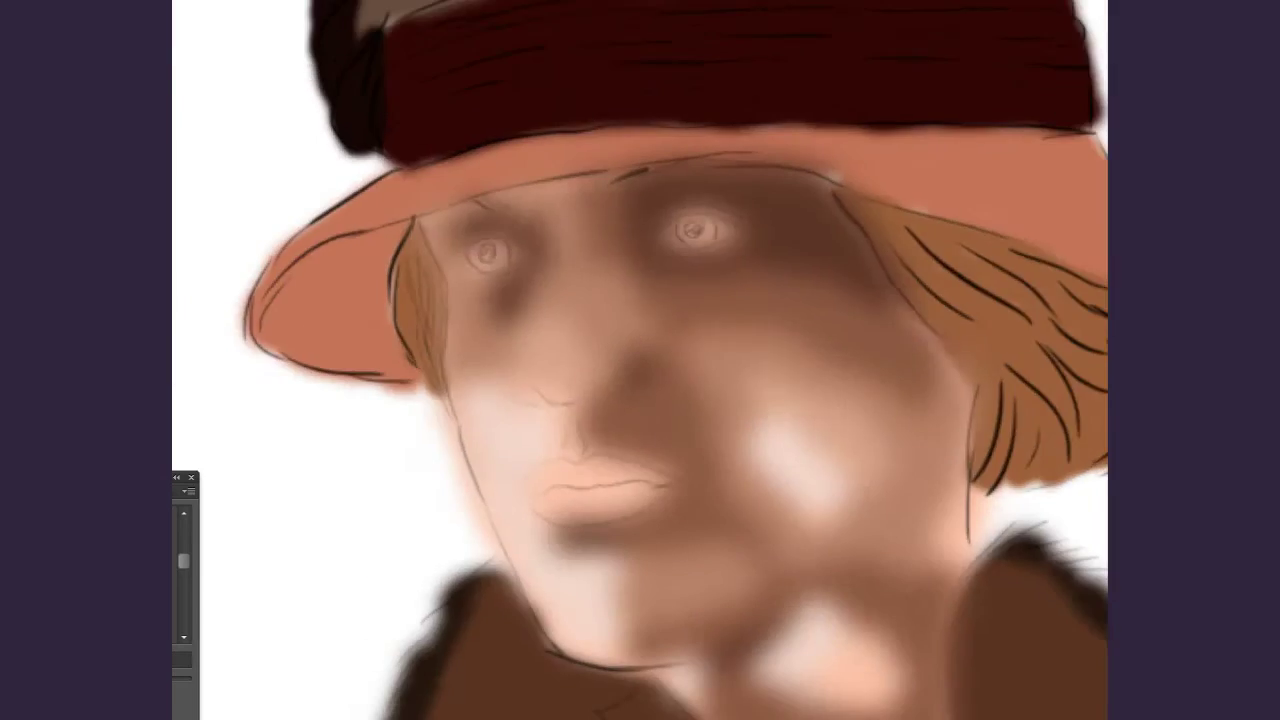
pyautogui.scroll(3, 649, 414)
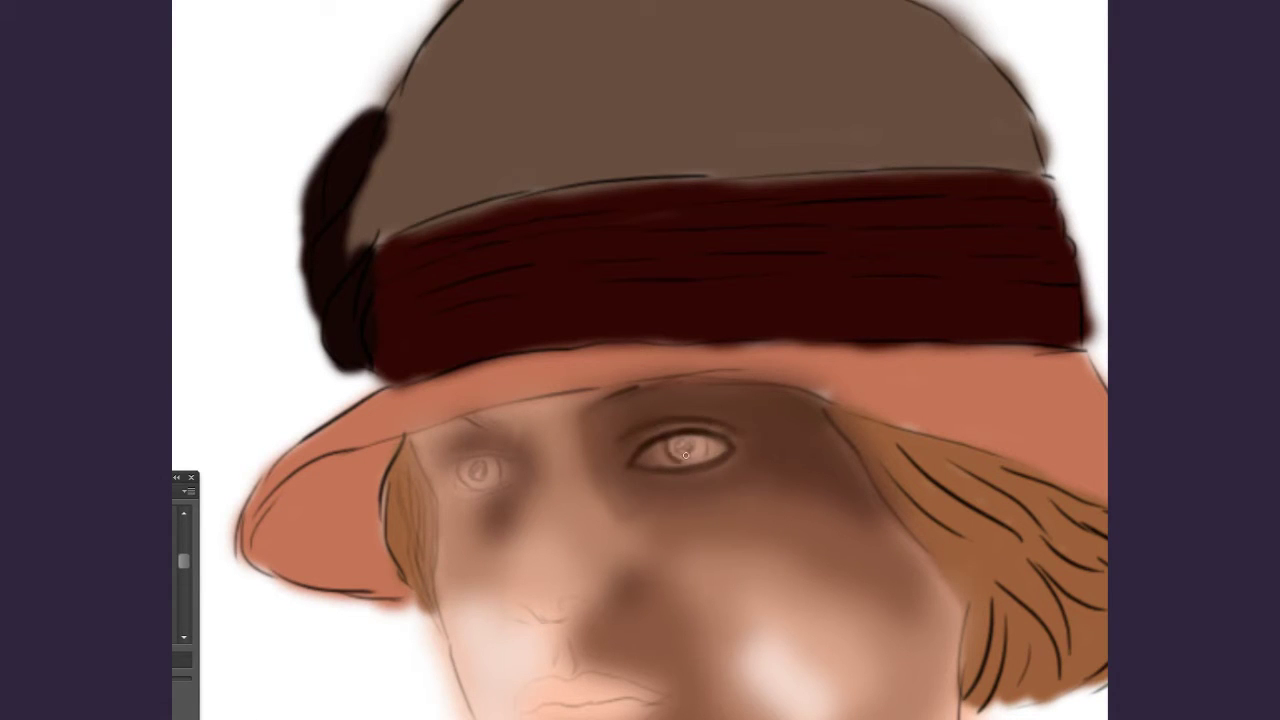
# Detail both eyes' irises and lids and paint the eyebrows.
pyautogui.moveTo(685, 455); pyautogui.dragTo(687, 462)
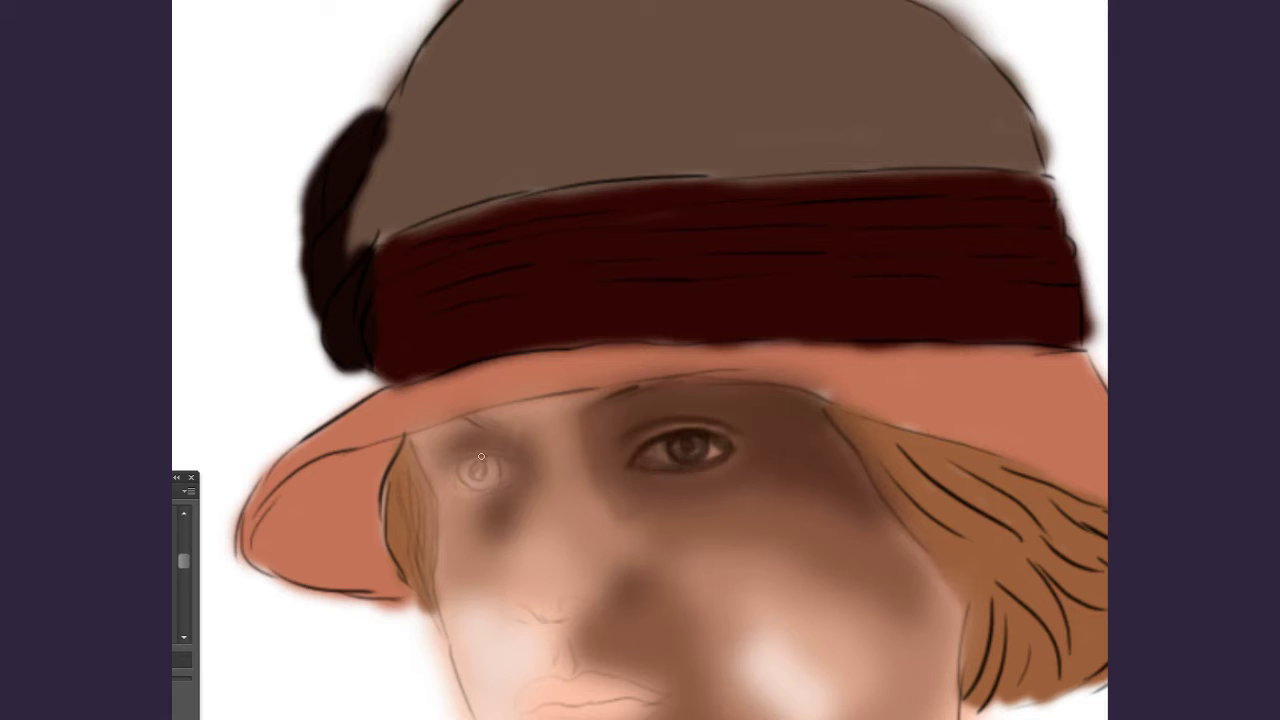
pyautogui.moveTo(481, 456)
pyautogui.mouseDown()
pyautogui.moveTo(500, 475)
pyautogui.moveTo(474, 448)
pyautogui.mouseUp()
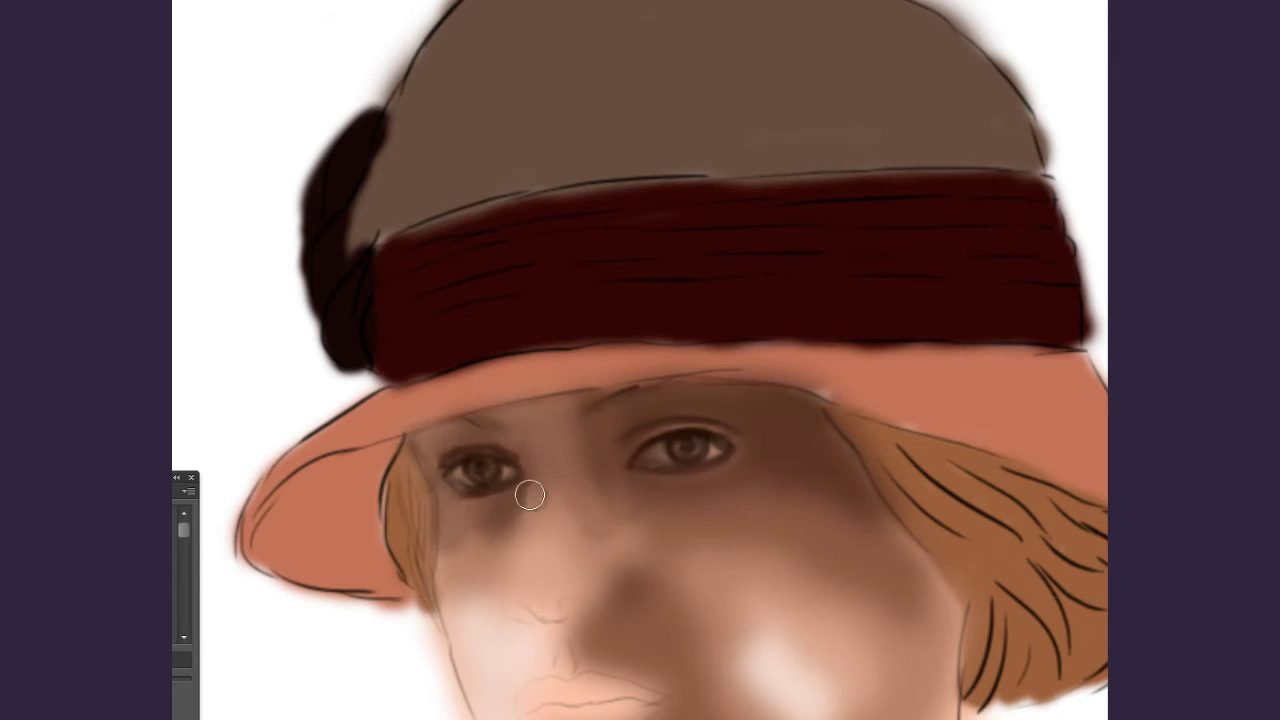
pyautogui.moveTo(616, 401)
pyautogui.mouseDown()
pyautogui.moveTo(591, 423)
pyautogui.moveTo(440, 420)
pyautogui.mouseUp()
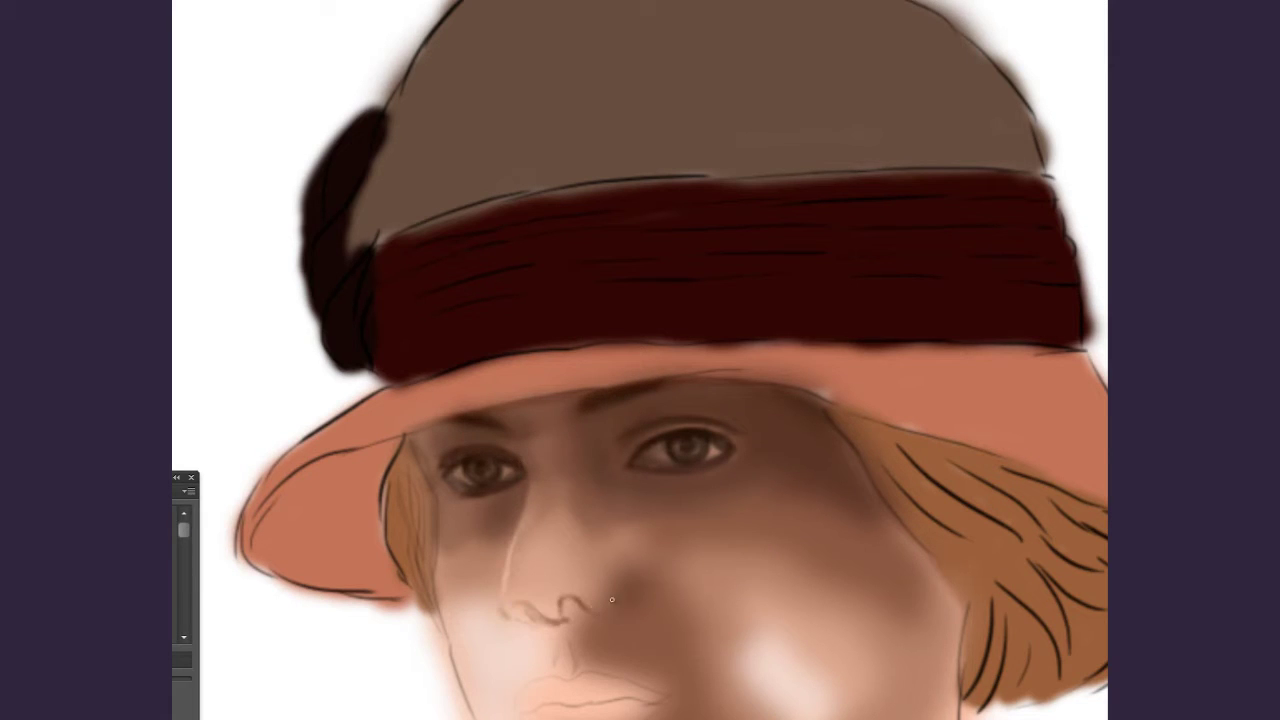
# With a larger brush, shade the nose tip, nostrils, right cheek, jawline and upper-lip area.
pyautogui.press(']')
pyautogui.press(']')
pyautogui.press(']')
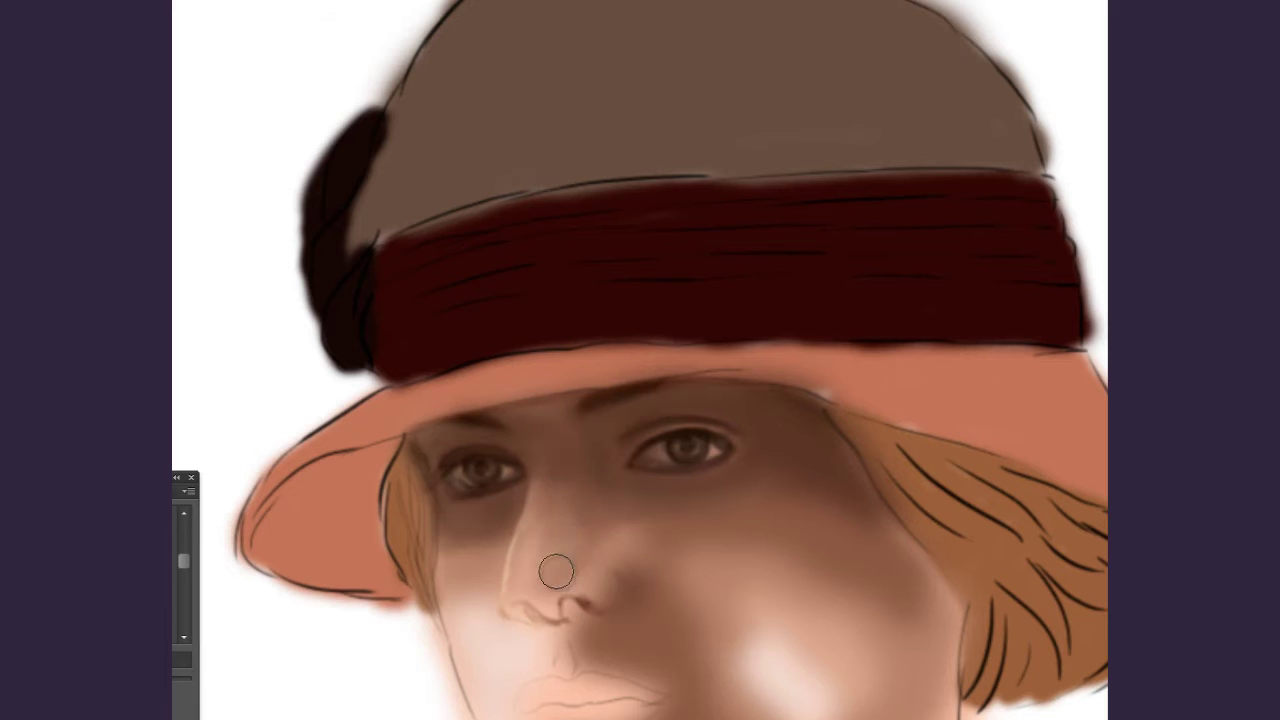
pyautogui.moveTo(605, 579); pyautogui.dragTo(548, 612)
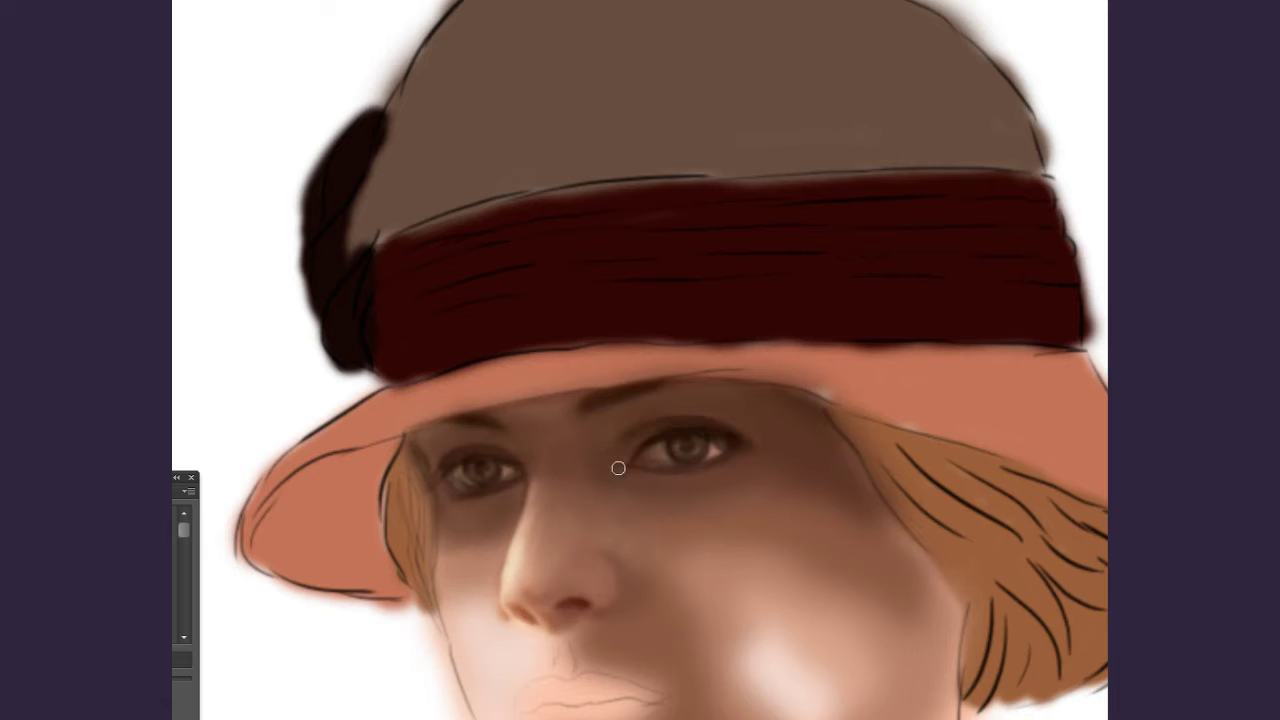
pyautogui.moveTo(888, 489)
pyautogui.mouseDown()
pyautogui.moveTo(943, 606)
pyautogui.moveTo(903, 686)
pyautogui.mouseUp()
pyautogui.moveTo(686, 564)
pyautogui.mouseDown()
pyautogui.moveTo(940, 609)
pyautogui.moveTo(806, 617)
pyautogui.moveTo(834, 651)
pyautogui.moveTo(792, 674)
pyautogui.moveTo(734, 654)
pyautogui.moveTo(715, 668)
pyautogui.mouseUp()
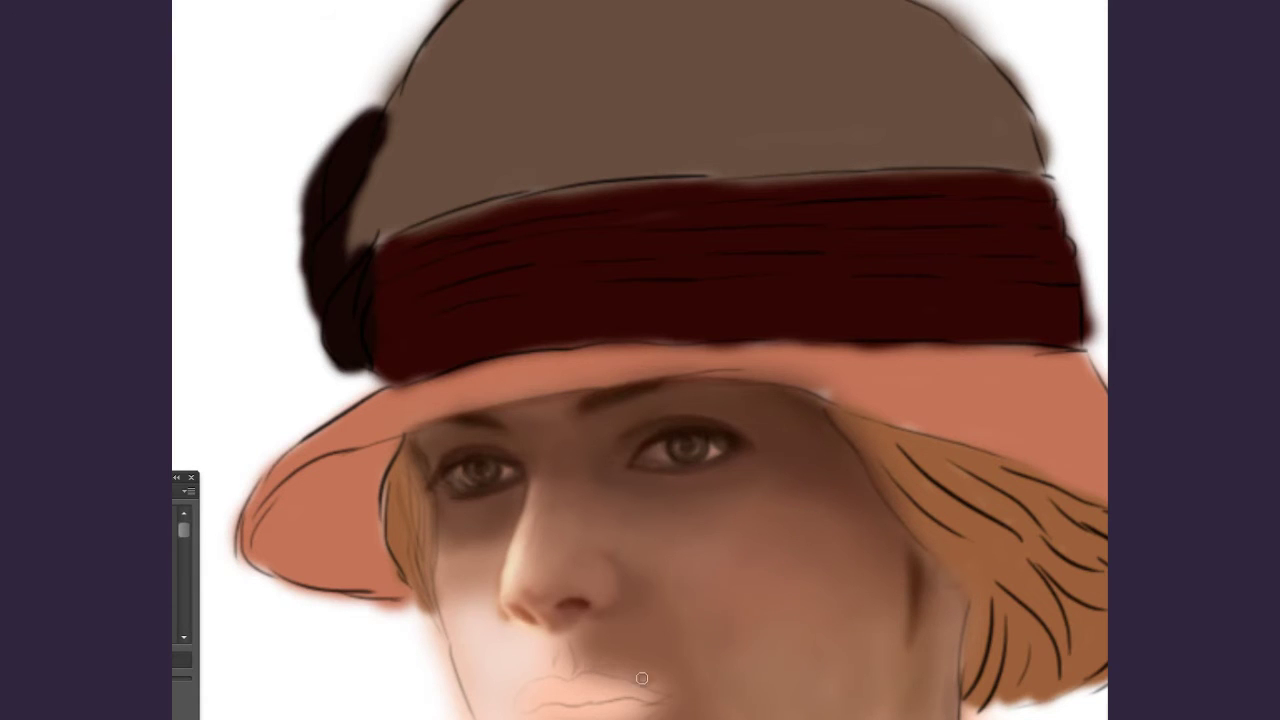
pyautogui.moveTo(533, 633); pyautogui.dragTo(511, 685)
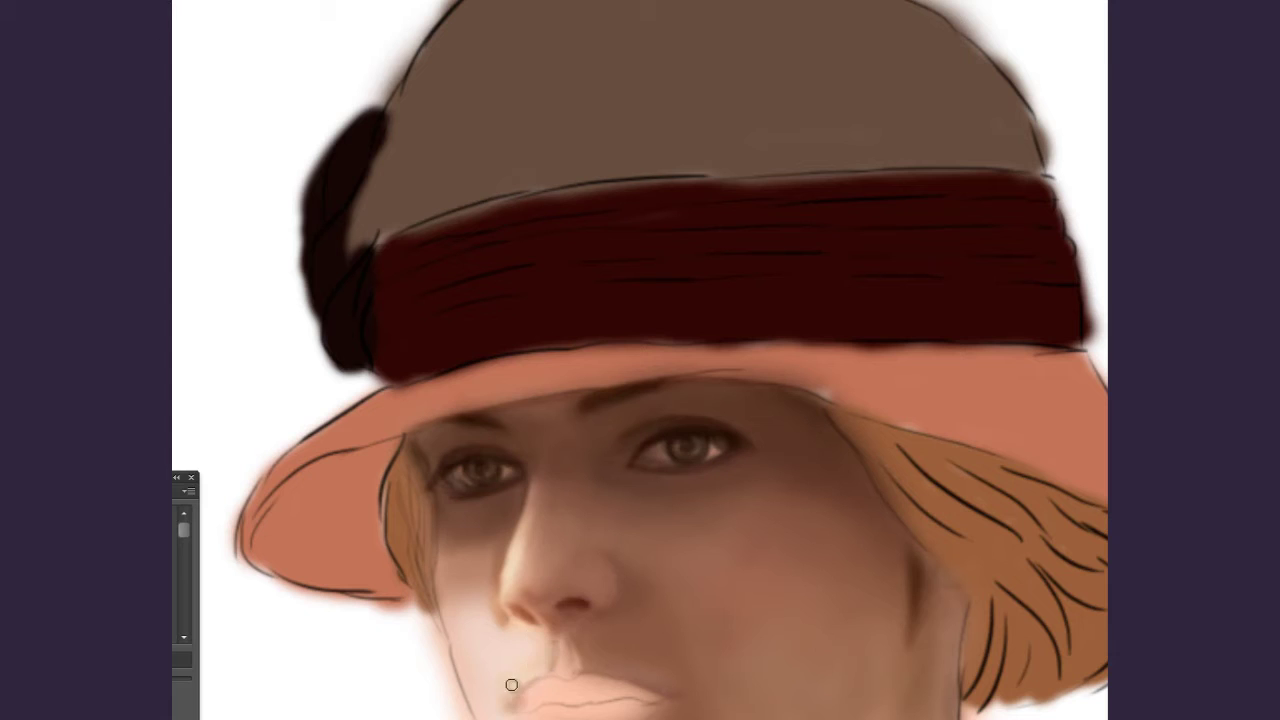
pyautogui.moveTo(445, 616)
pyautogui.mouseDown()
pyautogui.moveTo(468, 570)
pyautogui.moveTo(508, 700)
pyautogui.moveTo(554, 661)
pyautogui.mouseUp()
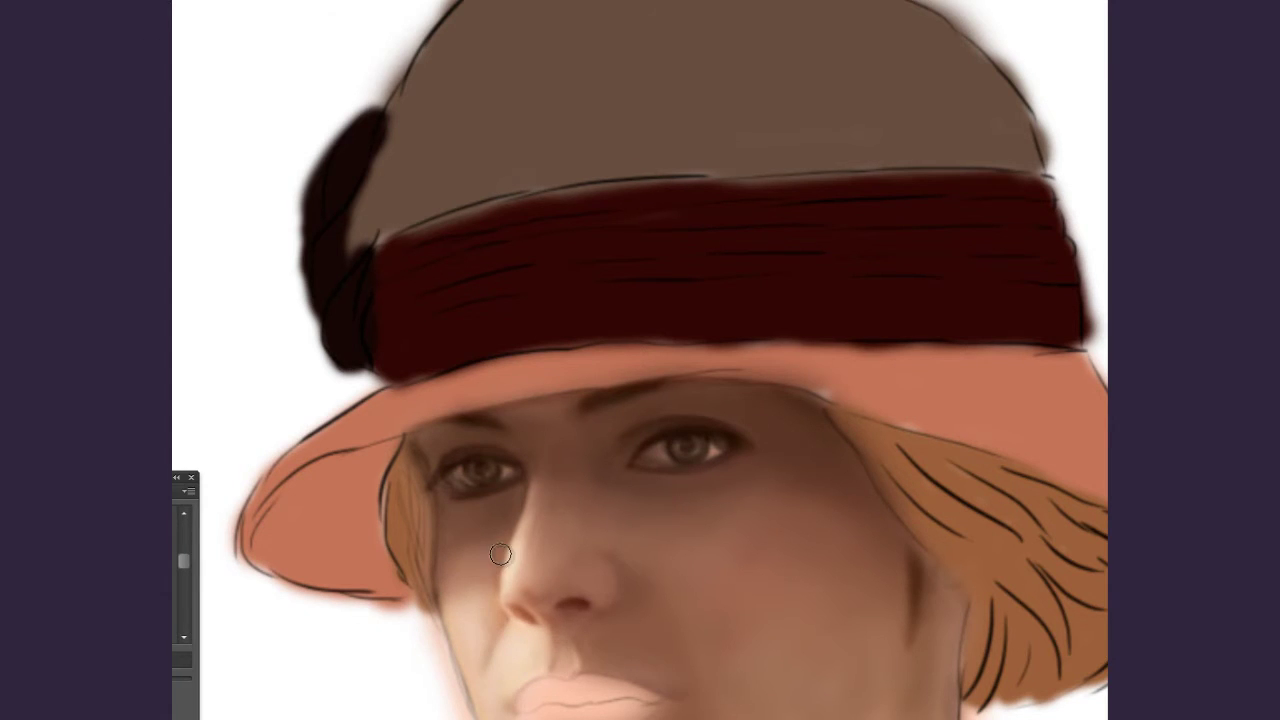
# Darken the chin and area under the lower lip, and blend the bright neck highlight into the skin.
pyautogui.scroll(-5, 613, 393)
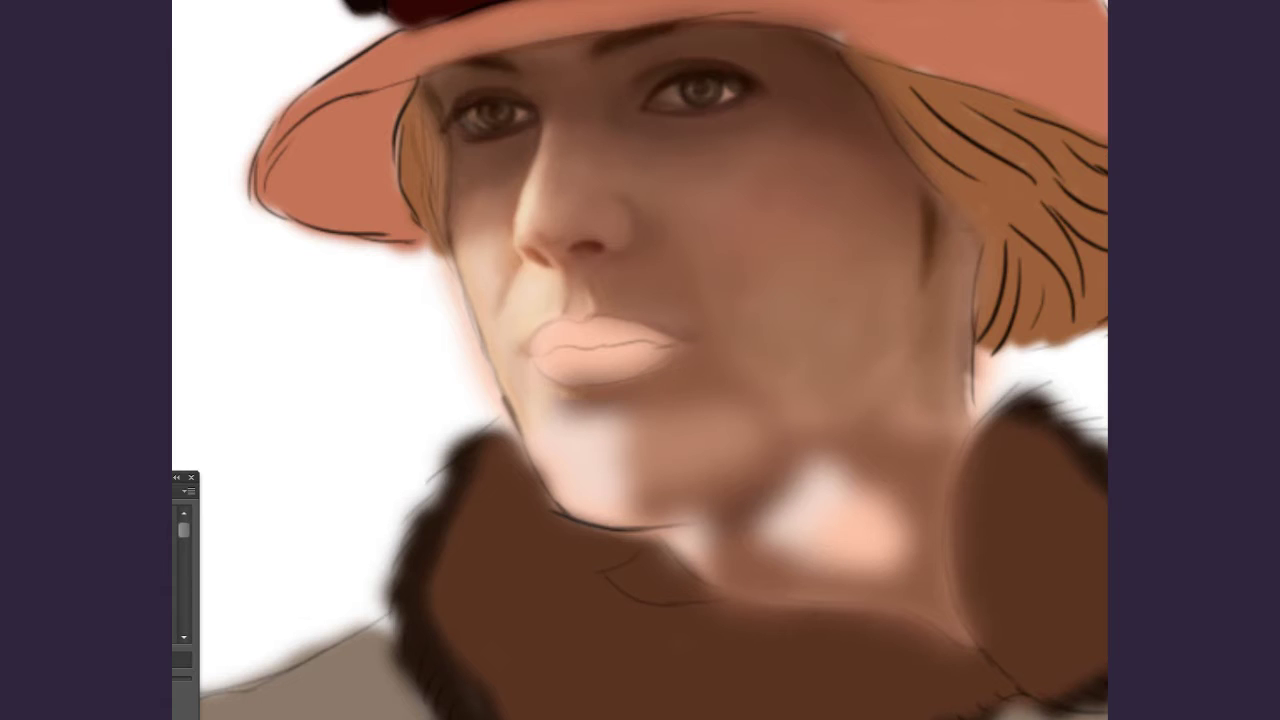
pyautogui.moveTo(587, 413)
pyautogui.mouseDown()
pyautogui.moveTo(686, 449)
pyautogui.moveTo(543, 451)
pyautogui.moveTo(641, 504)
pyautogui.moveTo(899, 362)
pyautogui.moveTo(837, 463)
pyautogui.moveTo(957, 263)
pyautogui.moveTo(929, 372)
pyautogui.moveTo(926, 603)
pyautogui.moveTo(897, 449)
pyautogui.moveTo(868, 539)
pyautogui.mouseUp()
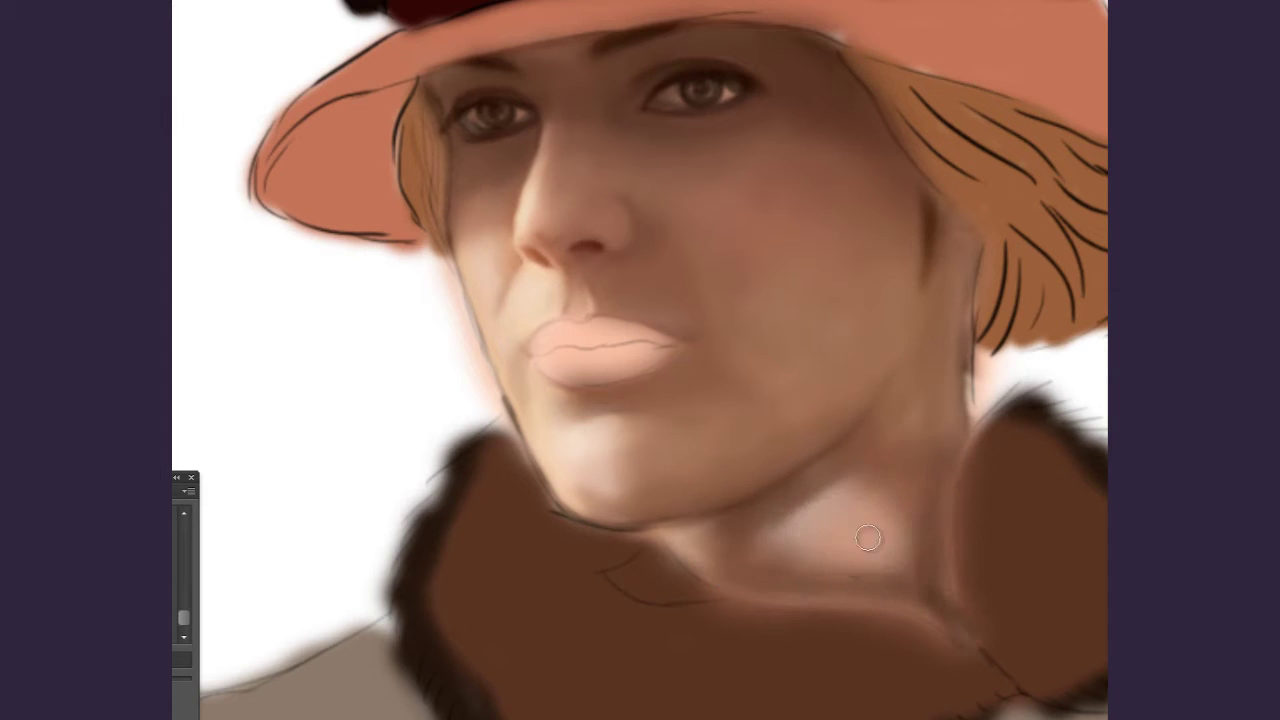
pyautogui.moveTo(767, 550); pyautogui.dragTo(513, 668)
pyautogui.moveTo(943, 432); pyautogui.dragTo(738, 572)
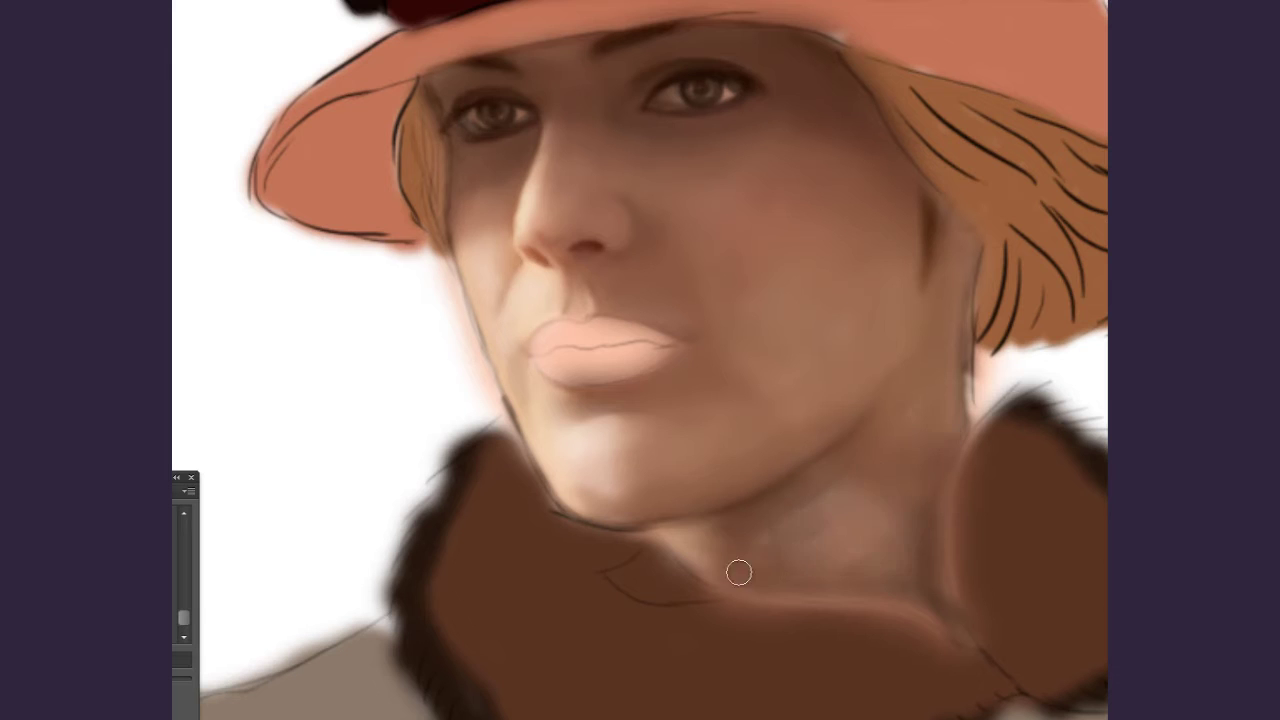
pyautogui.moveTo(942, 441); pyautogui.dragTo(921, 484)
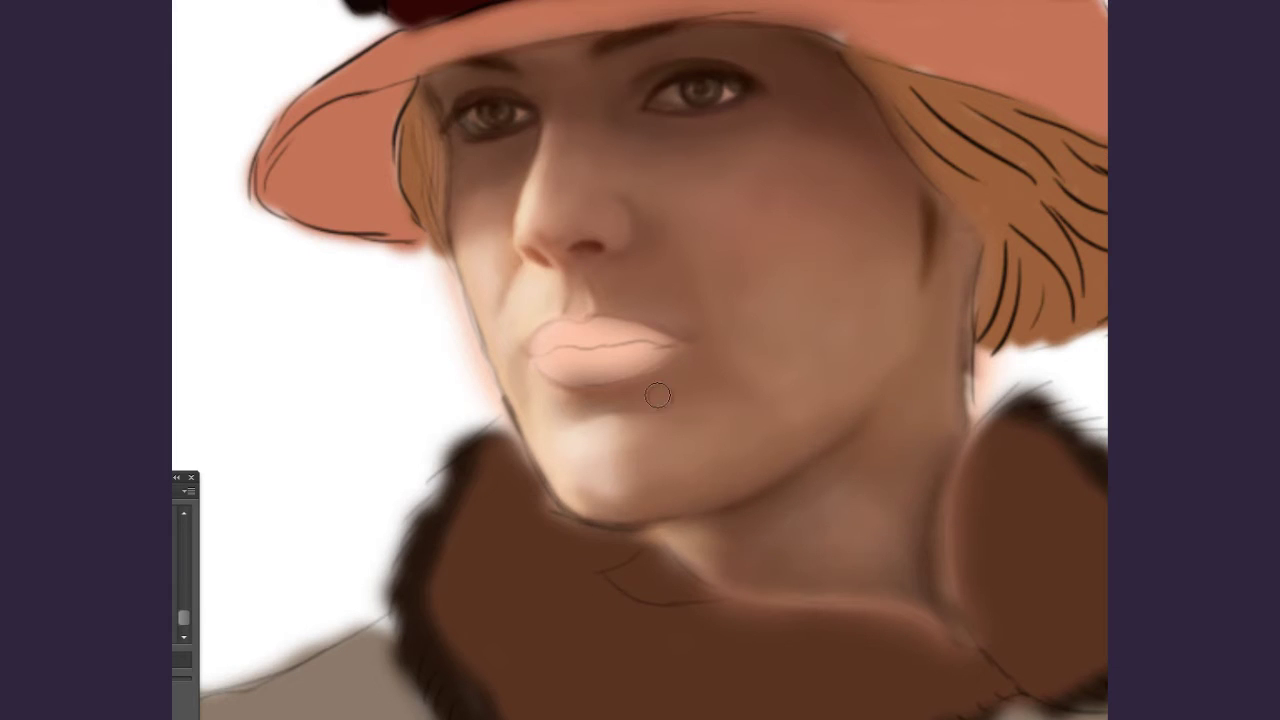
pyautogui.scroll(3, 616, 225)
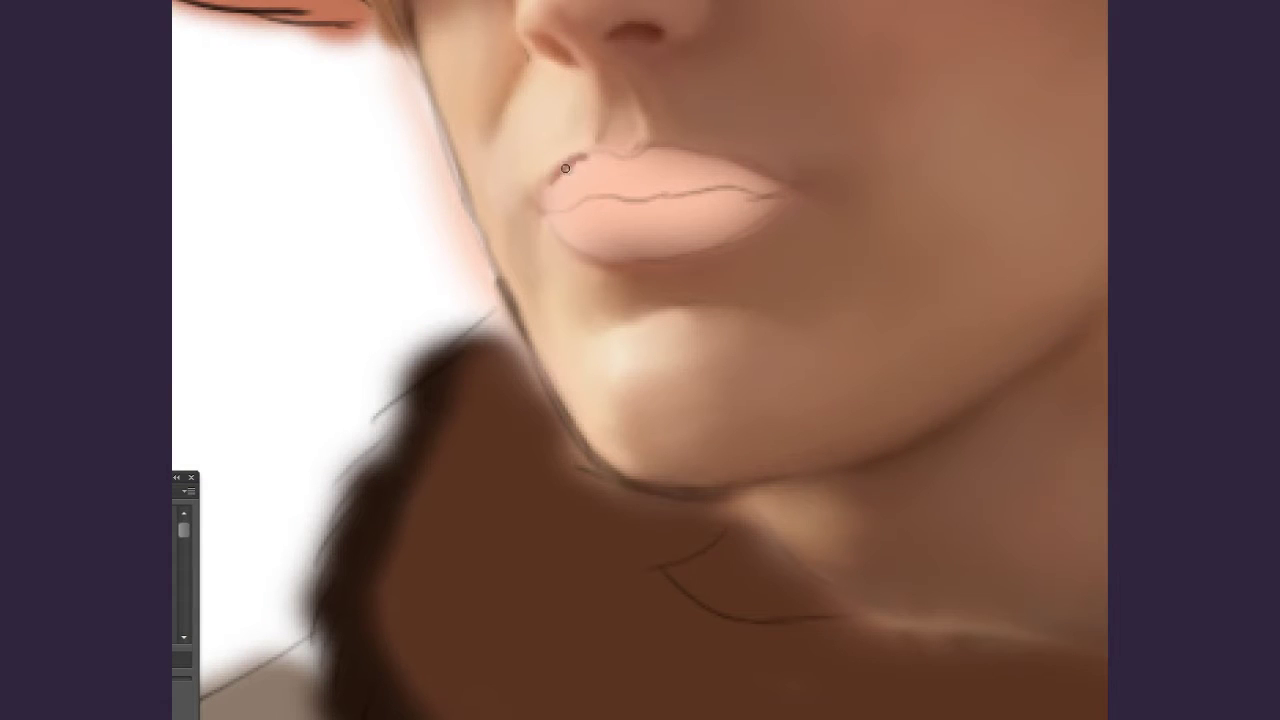
# Darken the upper lip, shade and blend the lip line, and brighten a small upper-lip spot.
pyautogui.moveTo(565, 168)
pyautogui.mouseDown()
pyautogui.moveTo(590, 163)
pyautogui.moveTo(600, 177)
pyautogui.moveTo(586, 177)
pyautogui.moveTo(563, 228)
pyautogui.mouseUp()
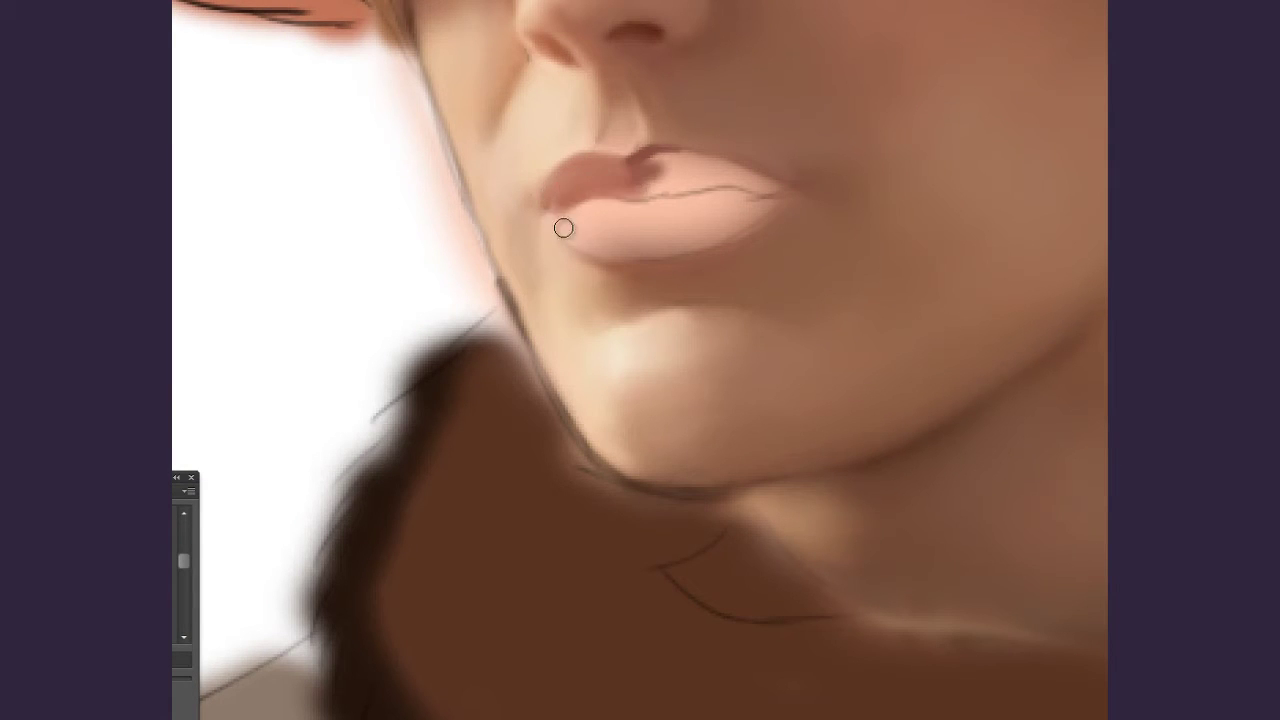
pyautogui.moveTo(646, 174)
pyautogui.mouseDown()
pyautogui.moveTo(776, 186)
pyautogui.moveTo(668, 194)
pyautogui.moveTo(664, 170)
pyautogui.moveTo(747, 168)
pyautogui.mouseUp()
pyautogui.moveTo(610, 187)
pyautogui.mouseDown()
pyautogui.moveTo(697, 206)
pyautogui.moveTo(583, 240)
pyautogui.moveTo(655, 209)
pyautogui.moveTo(740, 225)
pyautogui.mouseUp()
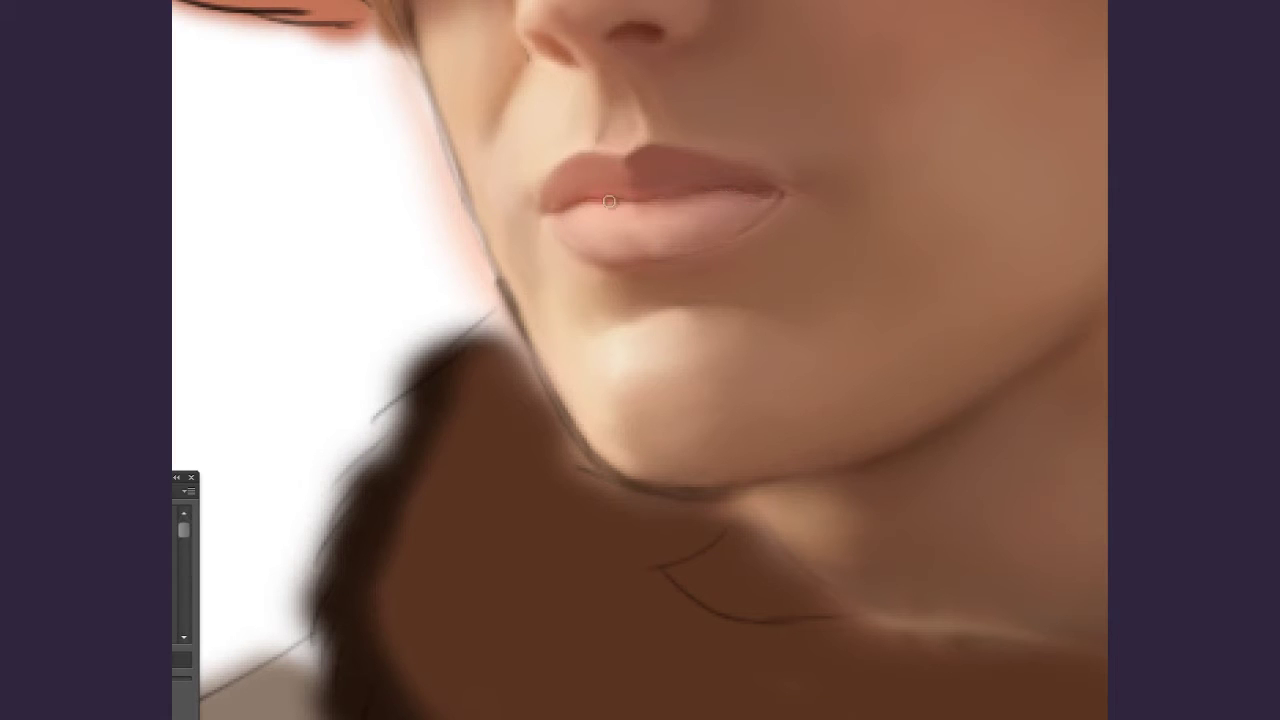
pyautogui.moveTo(609, 202); pyautogui.dragTo(656, 202)
pyautogui.moveTo(765, 200); pyautogui.dragTo(692, 239)
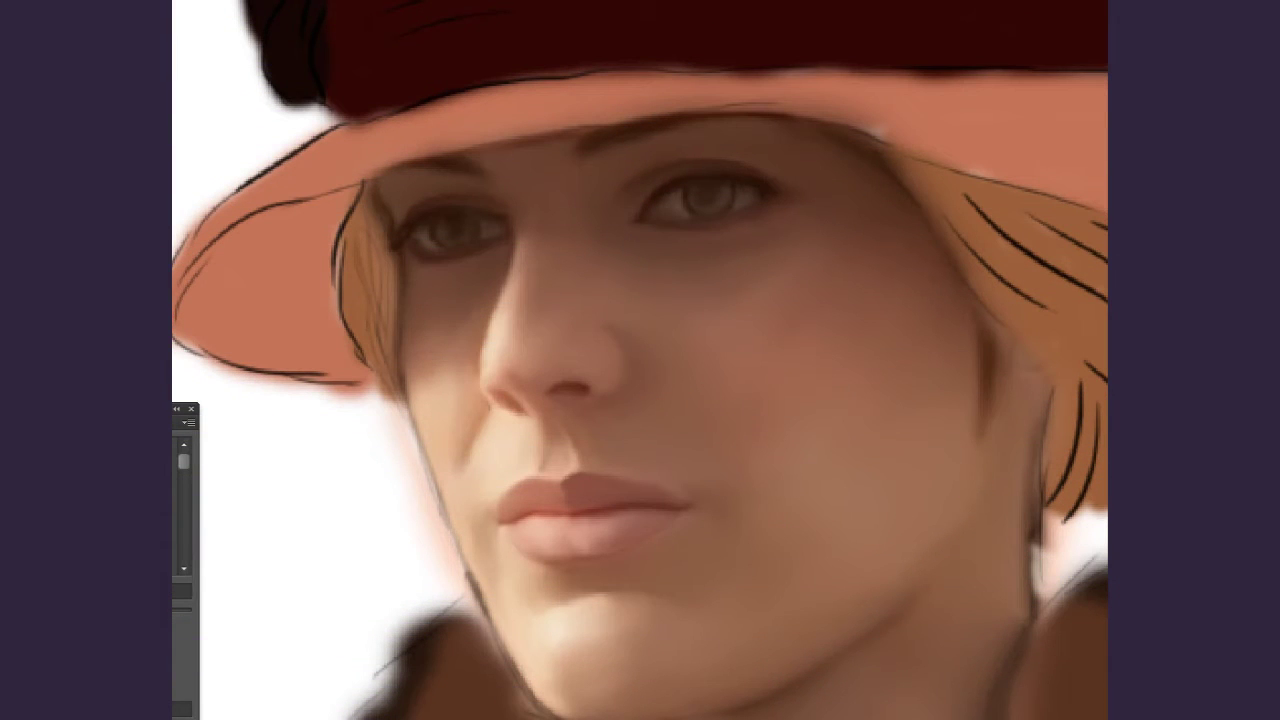
pyautogui.hotkey('ctrl', '+')
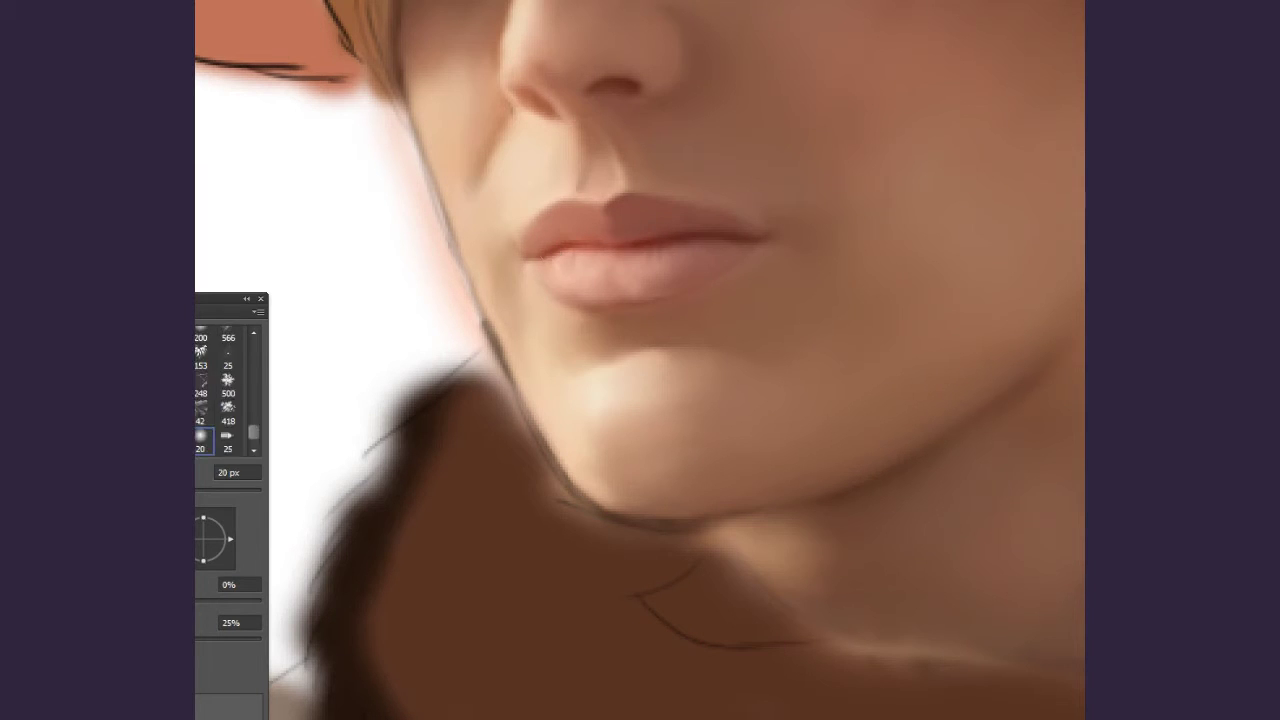
pyautogui.moveTo(571, 240); pyautogui.dragTo(569, 232)
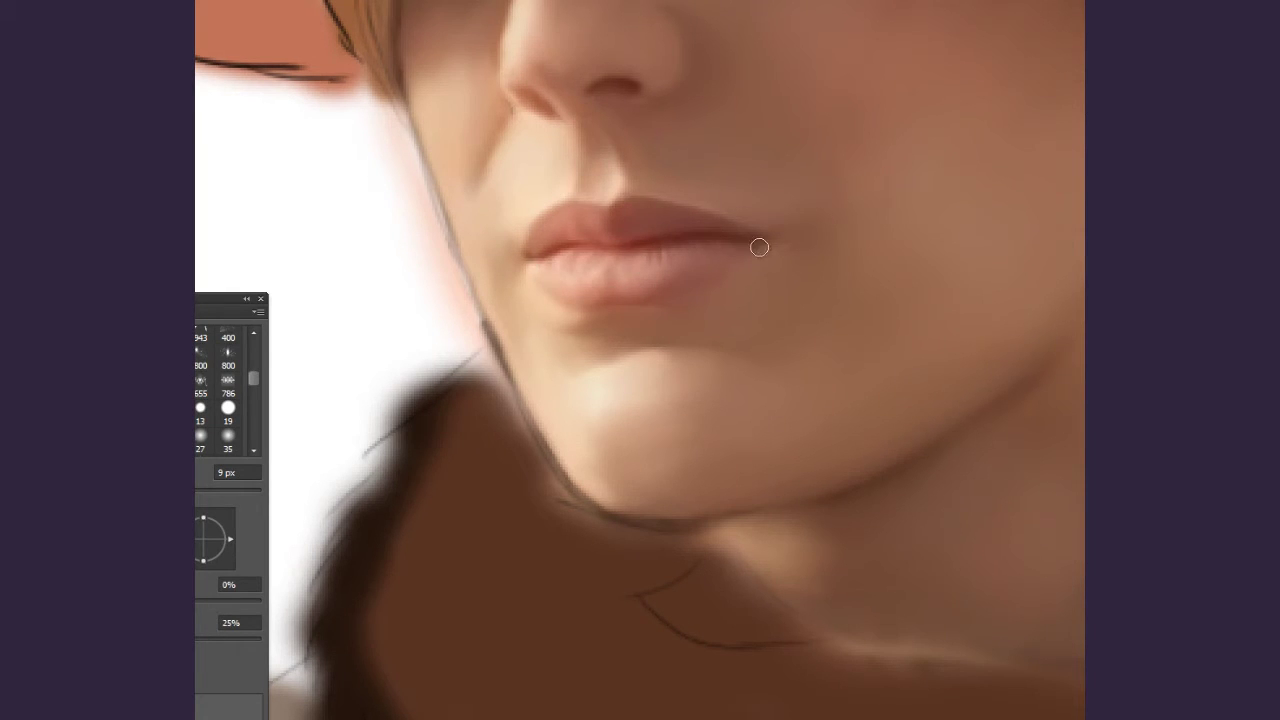
pyautogui.press('.')
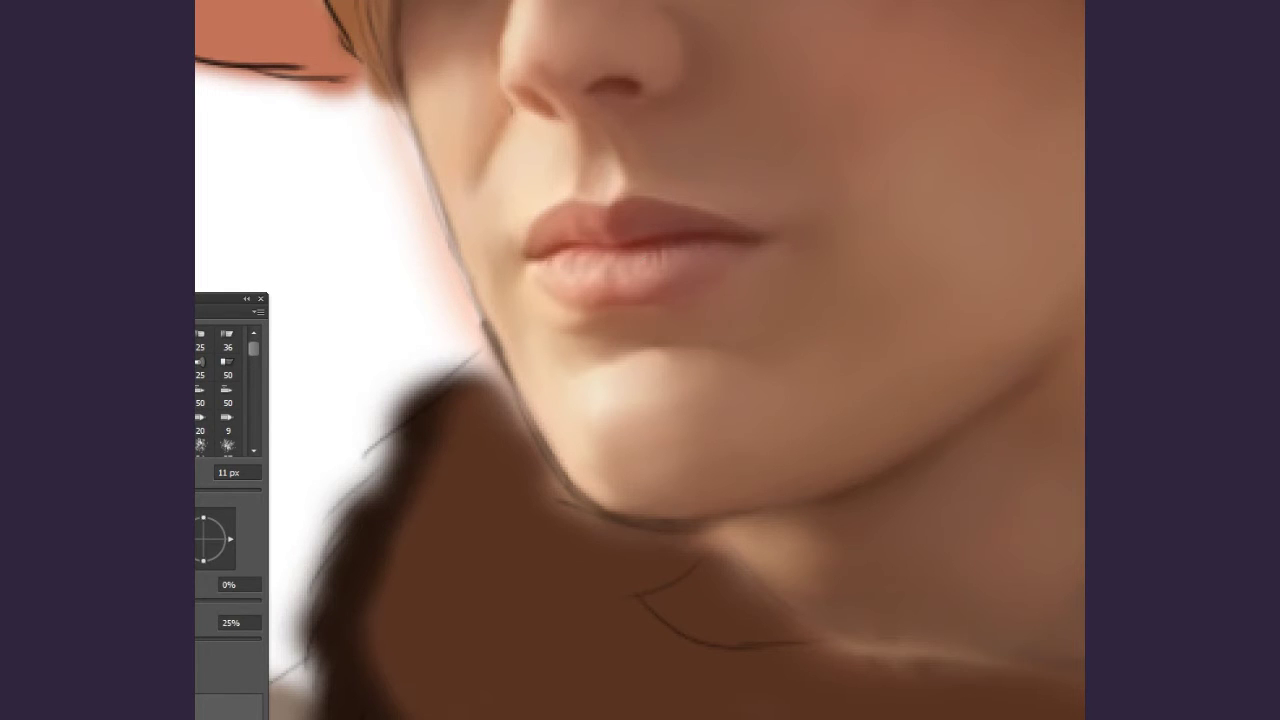
pyautogui.hotkey('ctrl', '-')
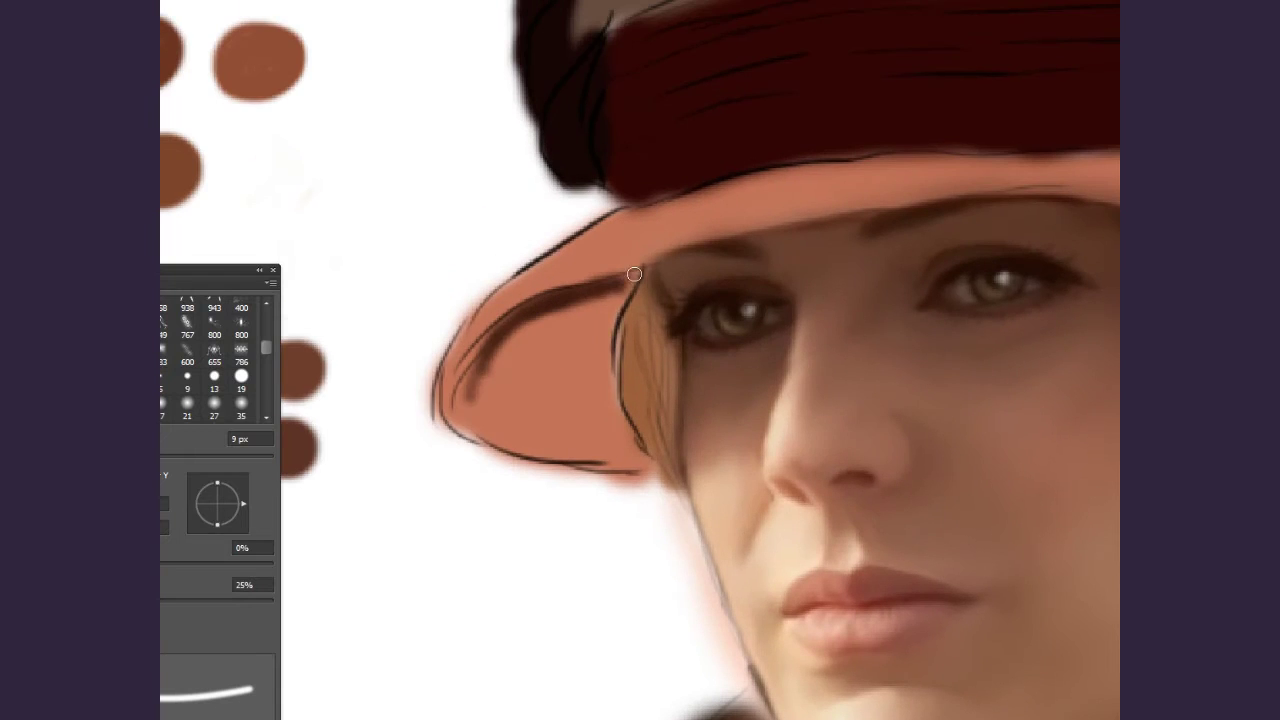
# Paint dark brown into the underside of the hat brim.
pyautogui.moveTo(615, 275); pyautogui.dragTo(630, 460)
pyautogui.moveTo(460, 400); pyautogui.dragTo(600, 450)
pyautogui.moveTo(580, 314); pyautogui.dragTo(540, 430)
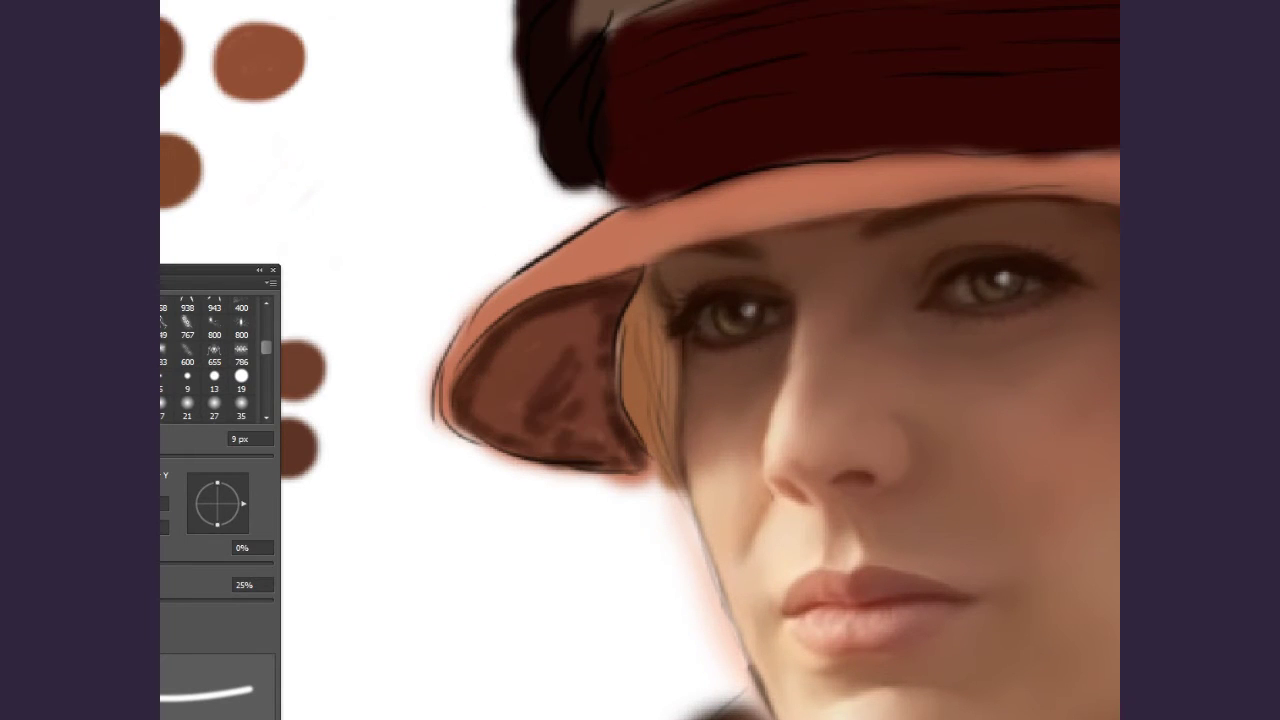
pyautogui.moveTo(540, 330)
pyautogui.mouseDown()
pyautogui.moveTo(497, 408)
pyautogui.moveTo(563, 449)
pyautogui.moveTo(597, 434)
pyautogui.moveTo(571, 317)
pyautogui.moveTo(471, 409)
pyautogui.moveTo(601, 357)
pyautogui.mouseUp()
# Resize the brush between 6 and 16 px and soften the brim's left, lower and upper edges.
pyautogui.hotkey('shift', ',')
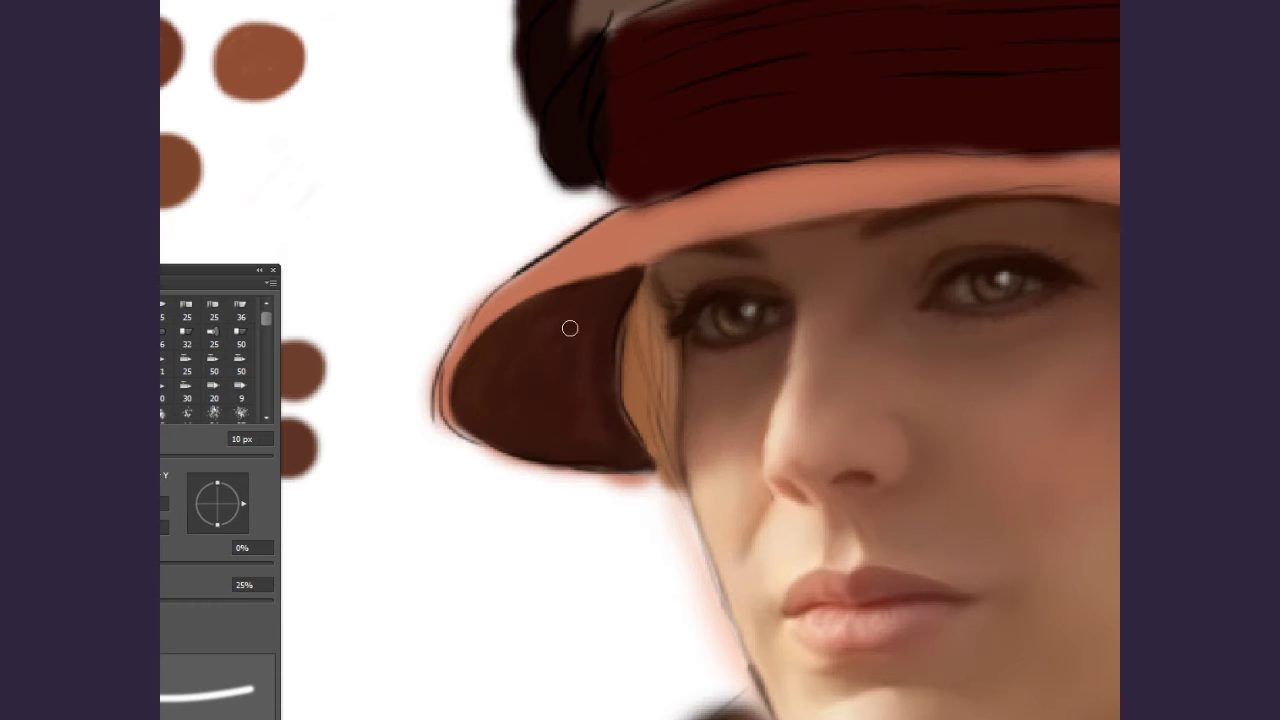
pyautogui.press(']')
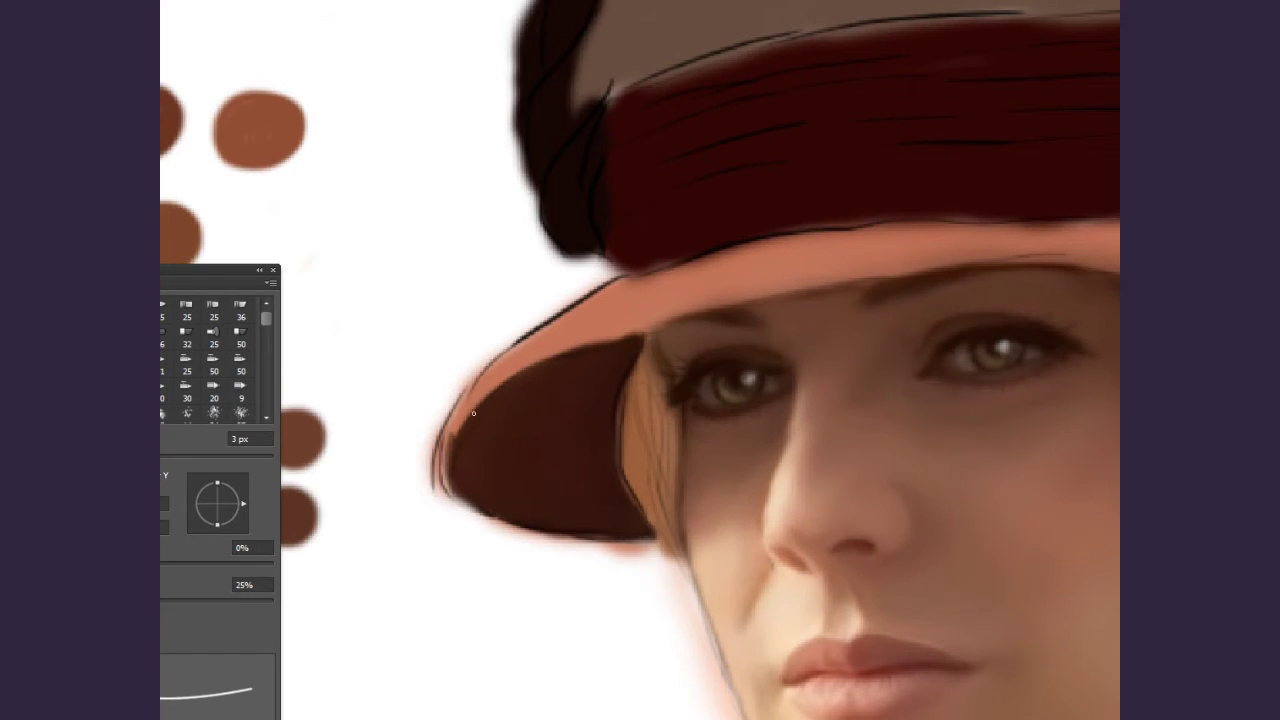
pyautogui.press(']')
pyautogui.press(']')
pyautogui.press(']')
pyautogui.moveTo(473, 413)
pyautogui.mouseDown()
pyautogui.moveTo(434, 470)
pyautogui.moveTo(600, 546)
pyautogui.moveTo(680, 615)
pyautogui.mouseUp()
pyautogui.press('[')
pyautogui.press('[')
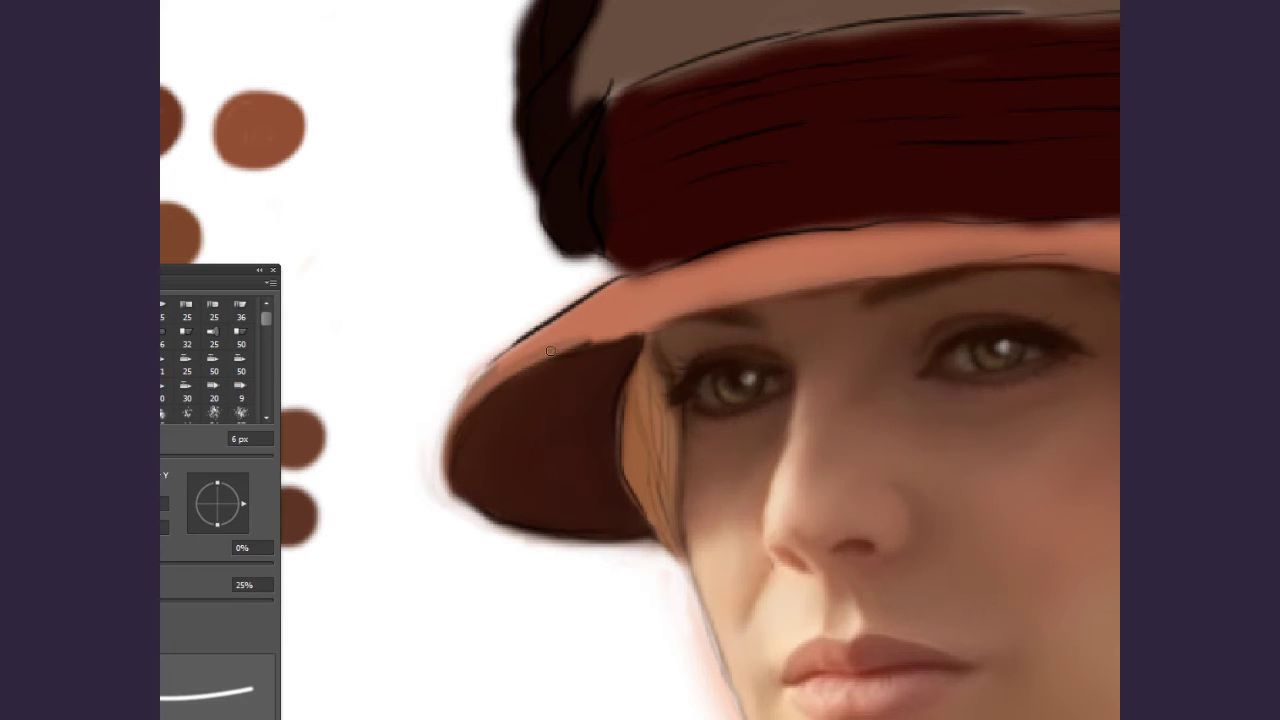
pyautogui.moveTo(485, 385); pyautogui.dragTo(594, 340)
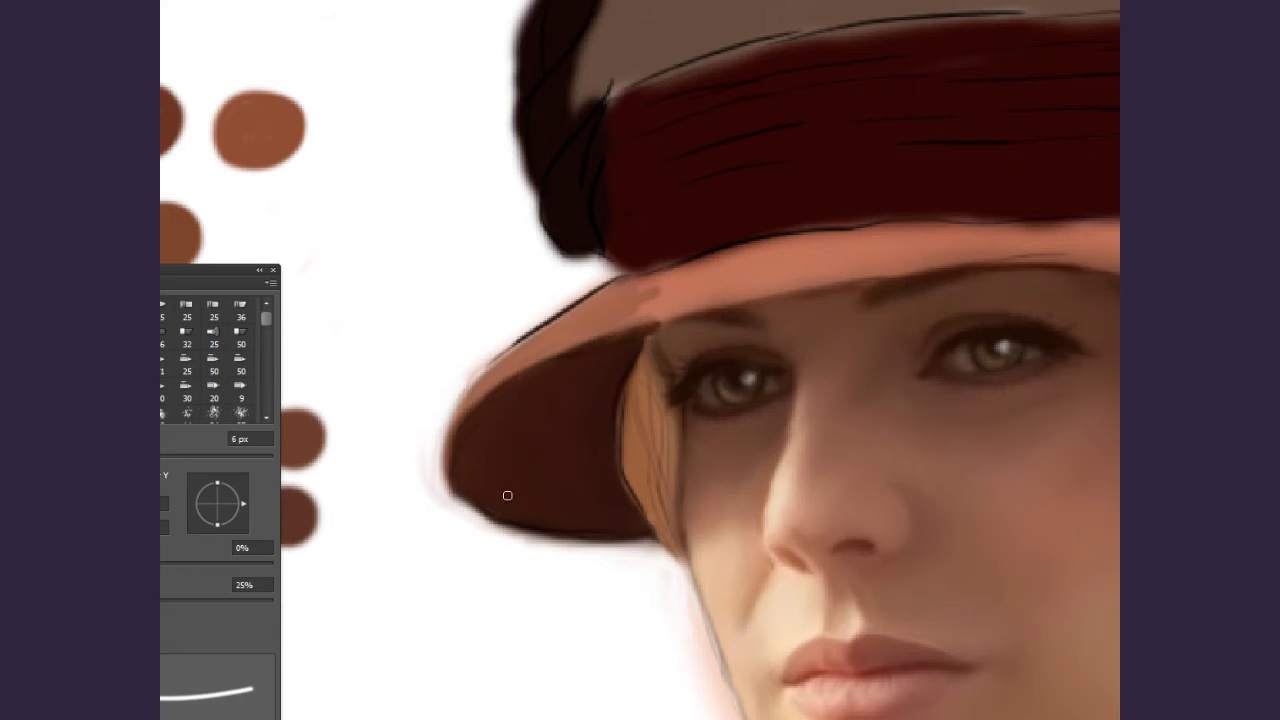
pyautogui.moveTo(468, 372)
pyautogui.mouseDown()
pyautogui.moveTo(600, 283)
pyautogui.moveTo(1018, 271)
pyautogui.mouseUp()
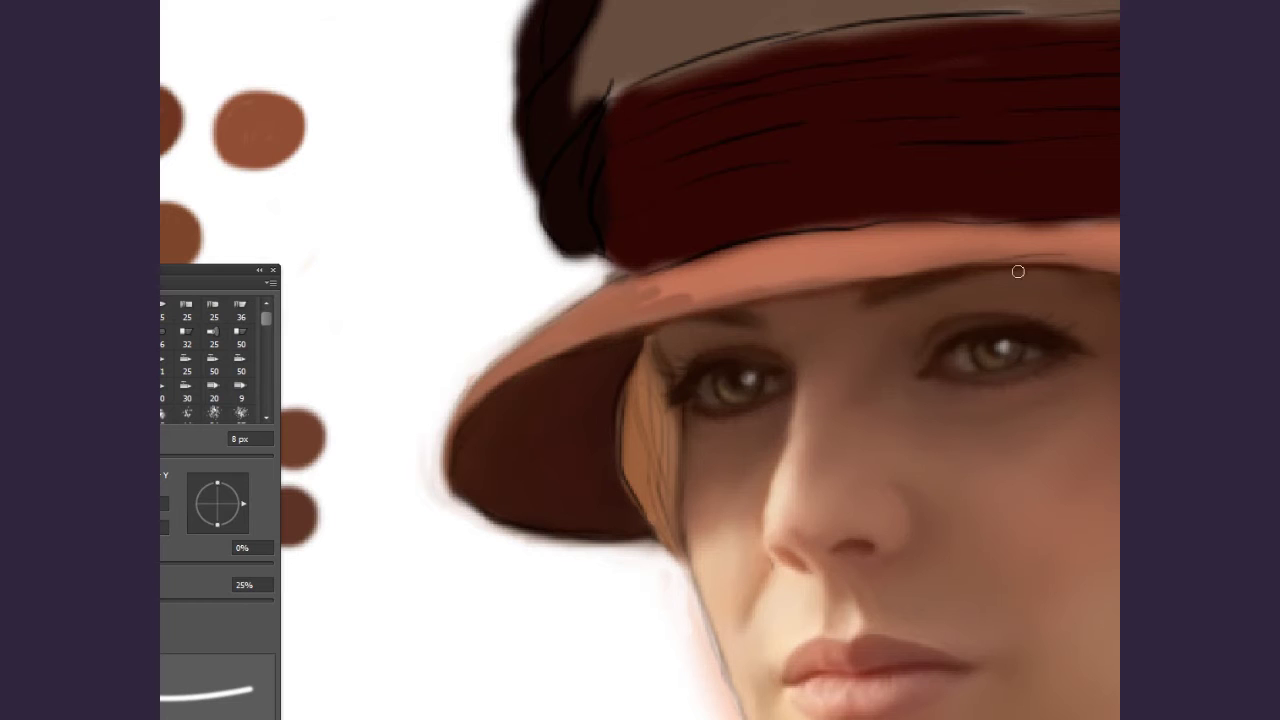
# Darken the hat band's lower edge and paint the brim above the hair a smoother dark brown.
pyautogui.moveTo(666, 286); pyautogui.dragTo(814, 280)
pyautogui.hscroll(5, 640, 360)
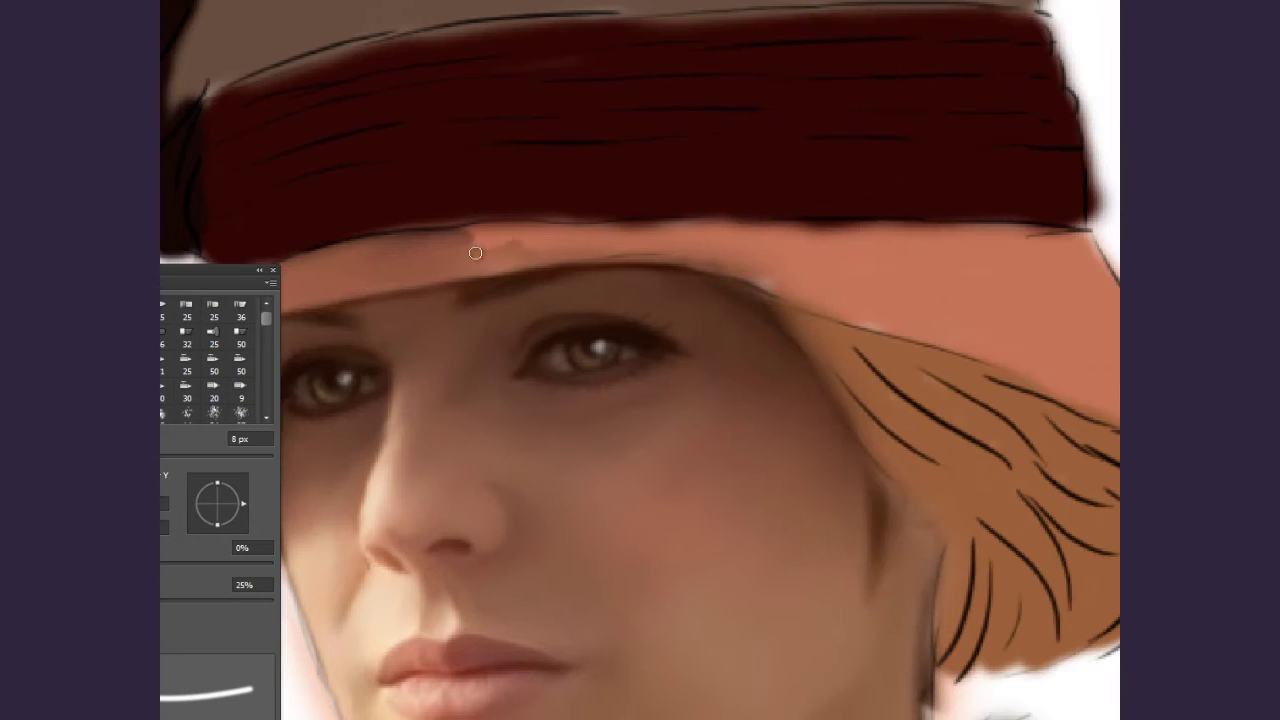
pyautogui.moveTo(465, 245); pyautogui.dragTo(979, 230)
pyautogui.moveTo(575, 242)
pyautogui.mouseDown()
pyautogui.moveTo(705, 236)
pyautogui.moveTo(669, 238)
pyautogui.moveTo(846, 306)
pyautogui.moveTo(1100, 290)
pyautogui.moveTo(1011, 309)
pyautogui.moveTo(1092, 319)
pyautogui.mouseUp()
pyautogui.press(']')
pyautogui.moveTo(720, 249)
pyautogui.mouseDown()
pyautogui.moveTo(1114, 323)
pyautogui.moveTo(737, 249)
pyautogui.moveTo(416, 289)
pyautogui.moveTo(803, 286)
pyautogui.moveTo(1100, 395)
pyautogui.moveTo(1082, 287)
pyautogui.mouseUp()
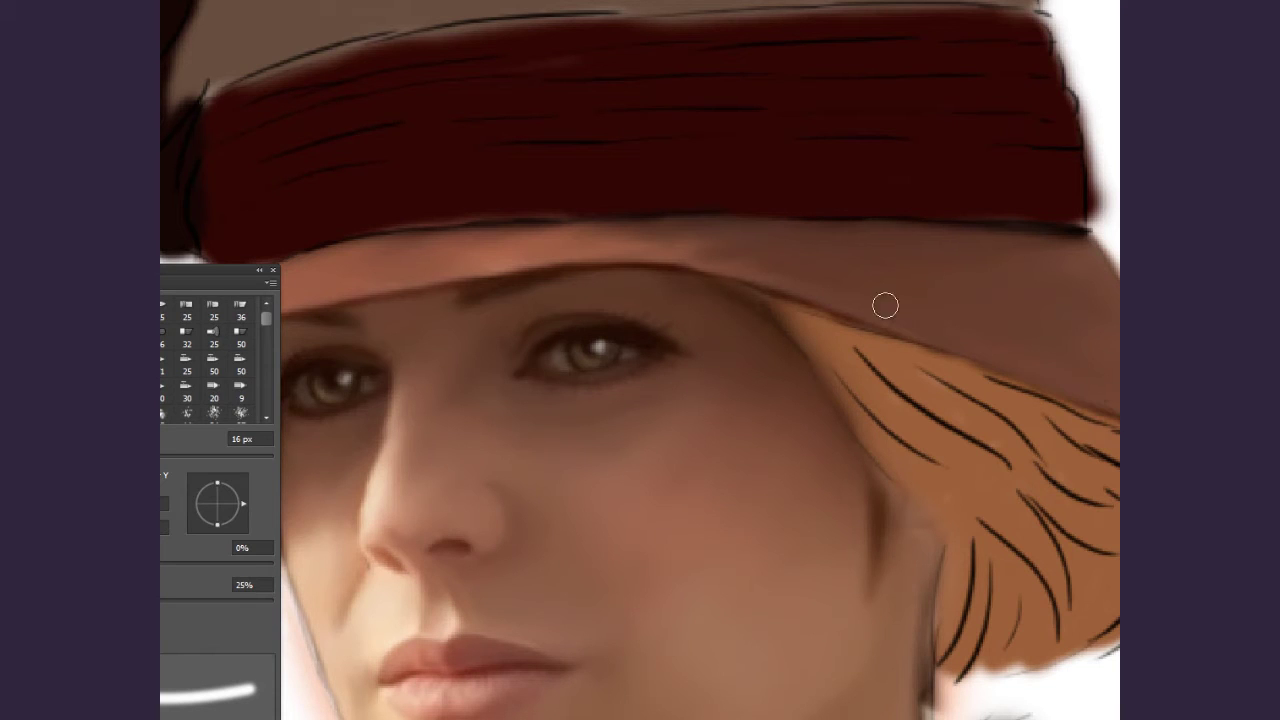
pyautogui.moveTo(885, 305); pyautogui.dragTo(1060, 395)
# Paint light grey highlight strokes along the hat band's bottom edge and left side.
pyautogui.press('F5')
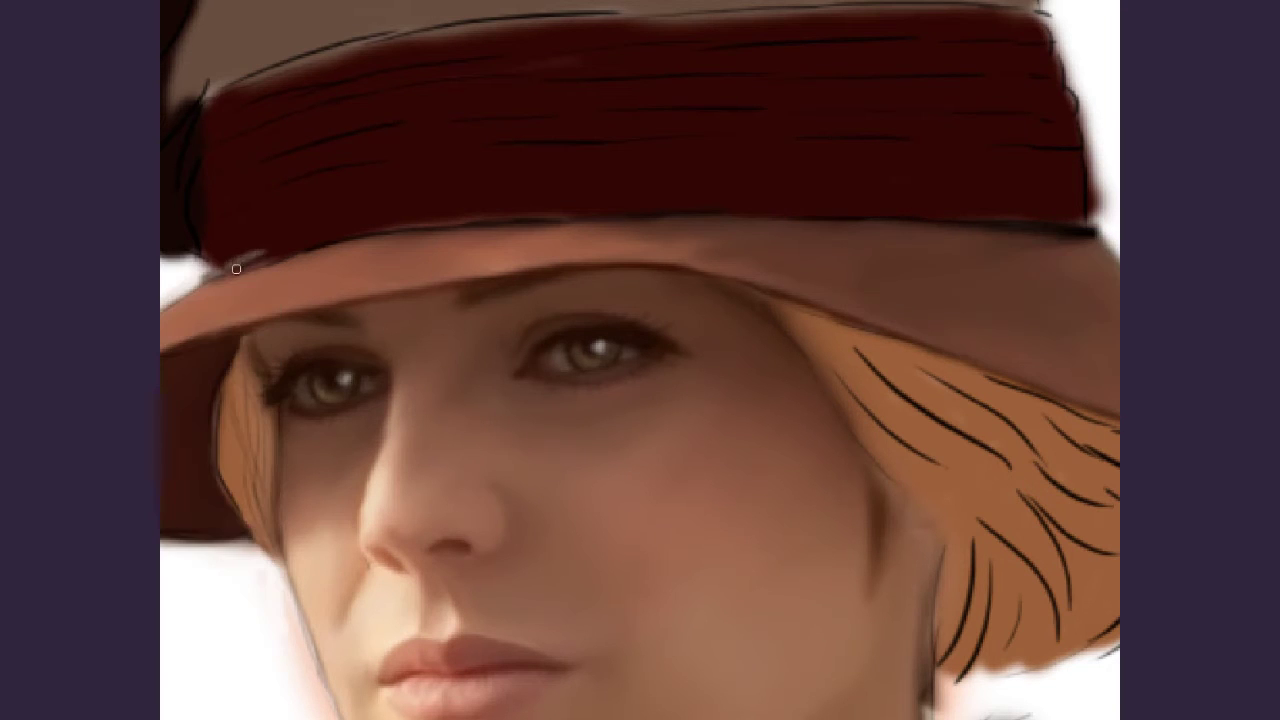
pyautogui.moveTo(232, 262); pyautogui.dragTo(460, 222)
pyautogui.moveTo(270, 245); pyautogui.dragTo(540, 212)
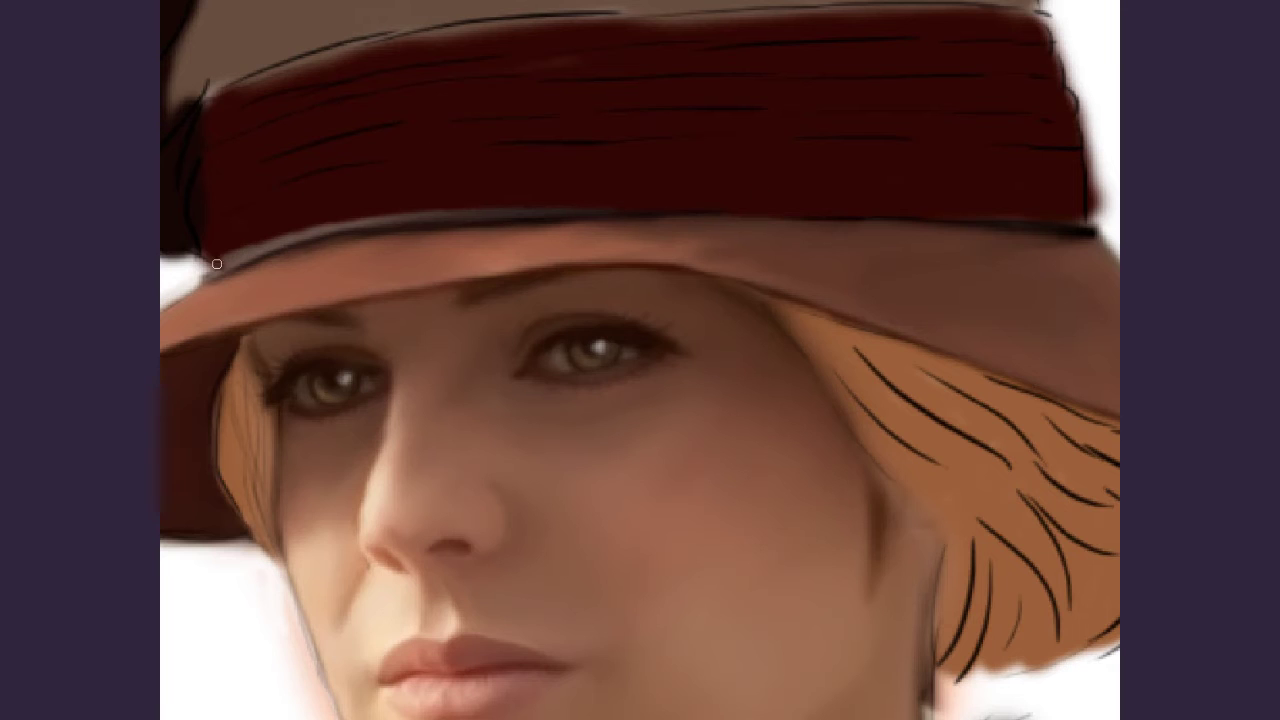
pyautogui.moveTo(214, 222); pyautogui.dragTo(350, 195)
pyautogui.moveTo(212, 198); pyautogui.dragTo(330, 165)
pyautogui.moveTo(210, 160); pyautogui.dragTo(360, 128)
pyautogui.moveTo(210, 135); pyautogui.dragTo(300, 100)
pyautogui.moveTo(205, 105)
pyautogui.mouseDown()
pyautogui.moveTo(207, 249)
pyautogui.moveTo(400, 210)
pyautogui.mouseUp()
pyautogui.moveTo(224, 170)
pyautogui.mouseDown()
pyautogui.moveTo(400, 152)
pyautogui.moveTo(285, 125)
pyautogui.mouseUp()
pyautogui.moveTo(237, 206)
pyautogui.mouseDown()
pyautogui.moveTo(304, 105)
pyautogui.moveTo(257, 97)
pyautogui.moveTo(389, 89)
pyautogui.mouseUp()
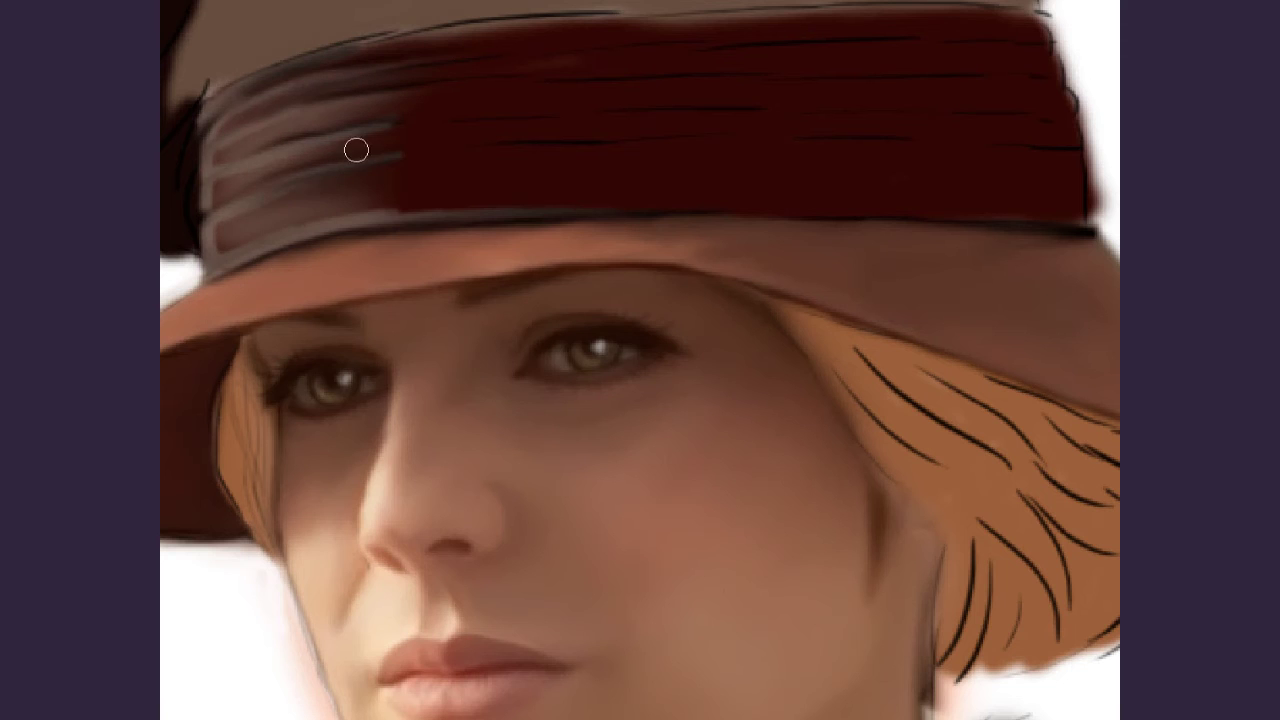
# Blend the band's left side into grey-brown, smooth the red stripes, and add thin highlights.
pyautogui.moveTo(356, 150)
pyautogui.mouseDown()
pyautogui.moveTo(346, 114)
pyautogui.moveTo(220, 120)
pyautogui.moveTo(301, 193)
pyautogui.mouseUp()
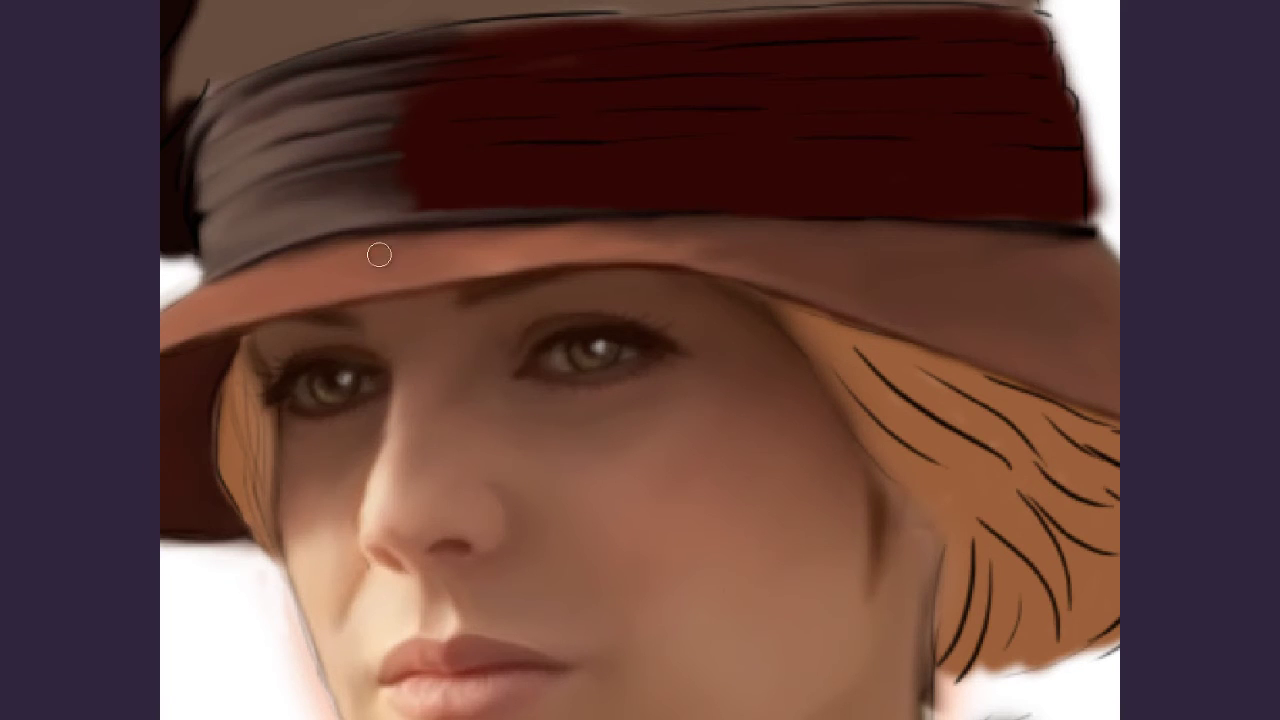
pyautogui.moveTo(380, 159)
pyautogui.mouseDown()
pyautogui.moveTo(557, 77)
pyautogui.moveTo(417, 209)
pyautogui.moveTo(1083, 218)
pyautogui.mouseUp()
pyautogui.moveTo(537, 195); pyautogui.dragTo(375, 187)
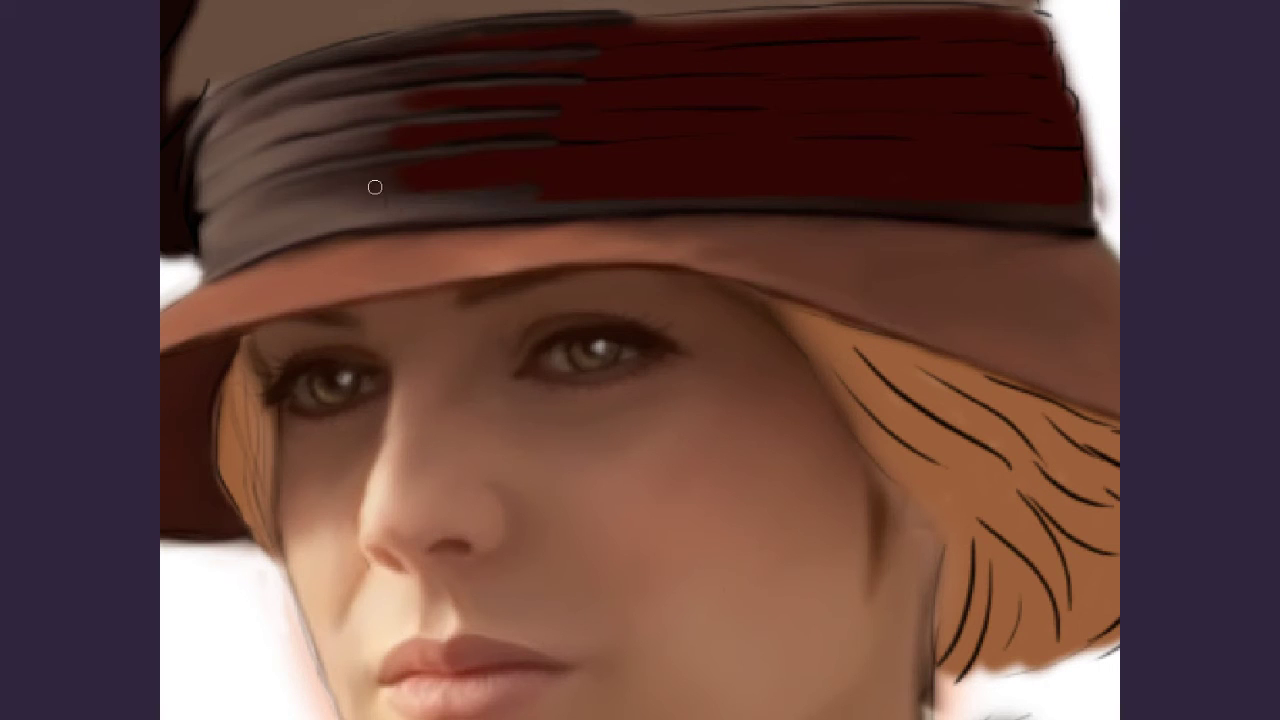
pyautogui.moveTo(820, 28)
pyautogui.mouseDown()
pyautogui.moveTo(554, 103)
pyautogui.moveTo(1046, 171)
pyautogui.mouseUp()
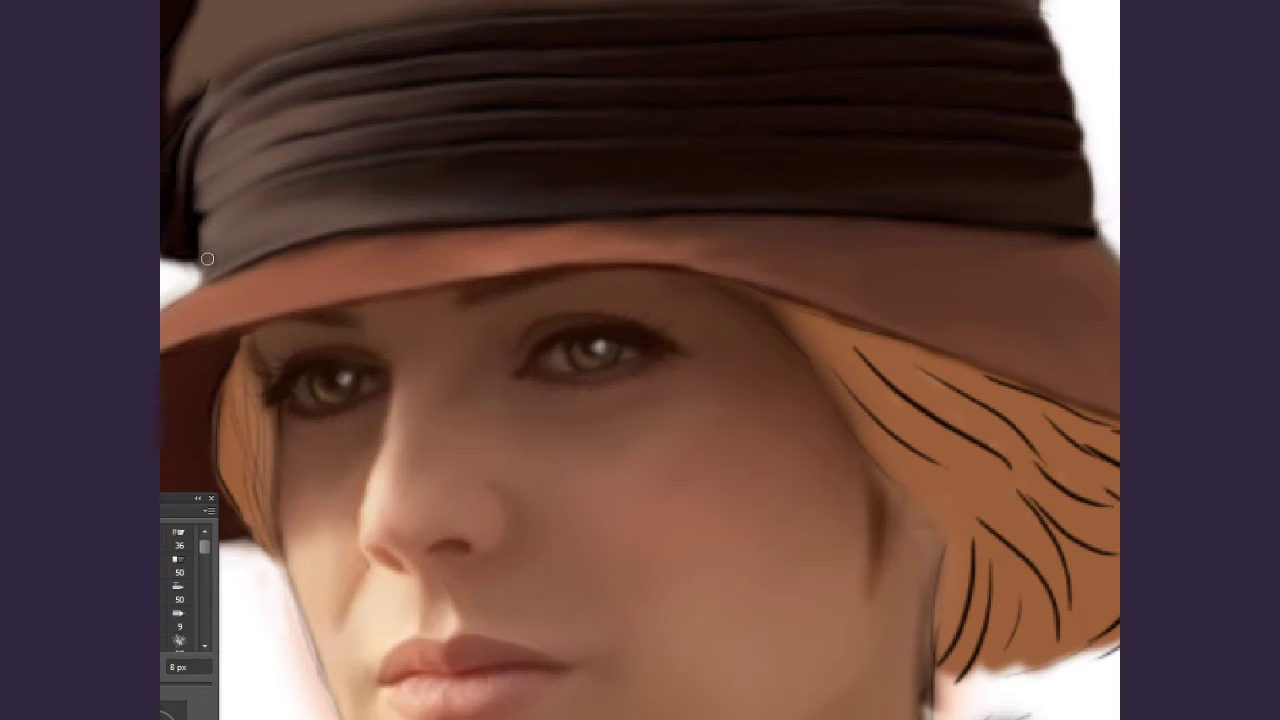
pyautogui.moveTo(210, 215); pyautogui.dragTo(442, 152)
pyautogui.moveTo(202, 189); pyautogui.dragTo(420, 121)
pyautogui.moveTo(205, 150)
pyautogui.mouseDown()
pyautogui.moveTo(418, 90)
pyautogui.moveTo(422, 30)
pyautogui.mouseUp()
# Soften and darken the sharp highlight streaks so the band reads as smooth folds.
pyautogui.moveTo(214, 105)
pyautogui.mouseDown()
pyautogui.moveTo(450, 30)
pyautogui.moveTo(450, 62)
pyautogui.mouseUp()
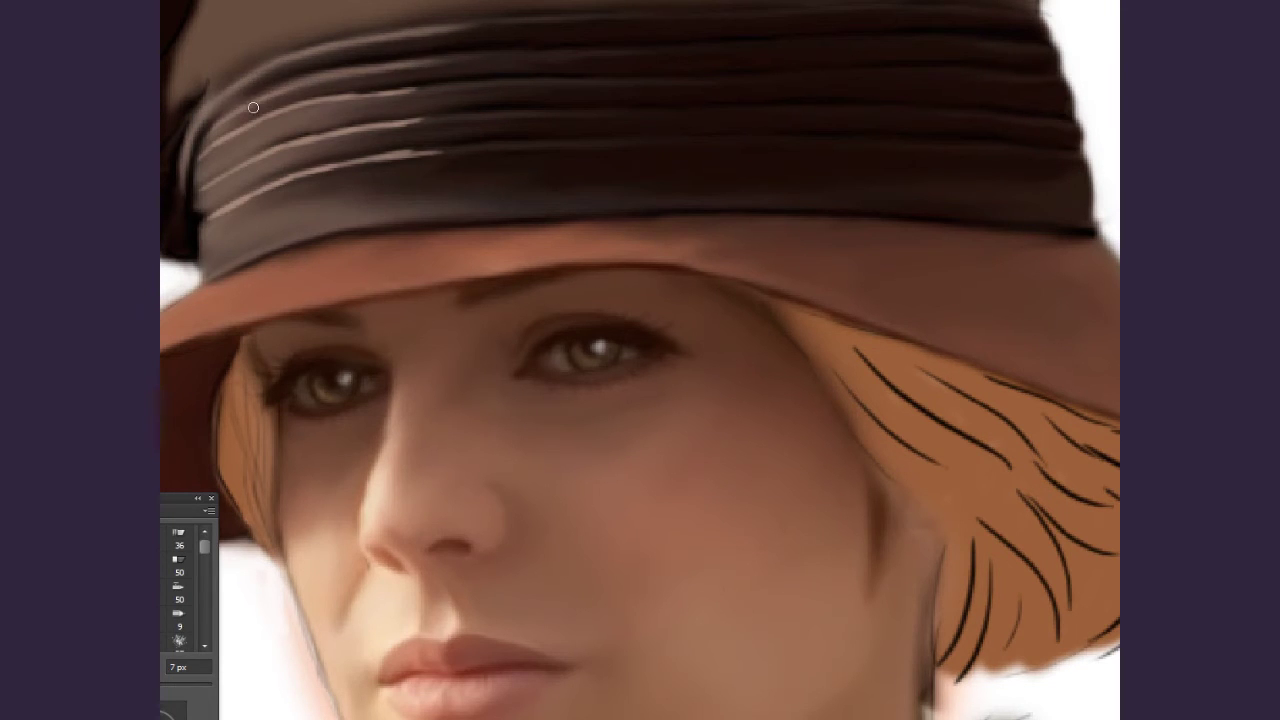
pyautogui.moveTo(200, 155); pyautogui.dragTo(417, 120)
pyautogui.moveTo(210, 205); pyautogui.dragTo(353, 161)
pyautogui.moveTo(265, 182); pyautogui.dragTo(465, 150)
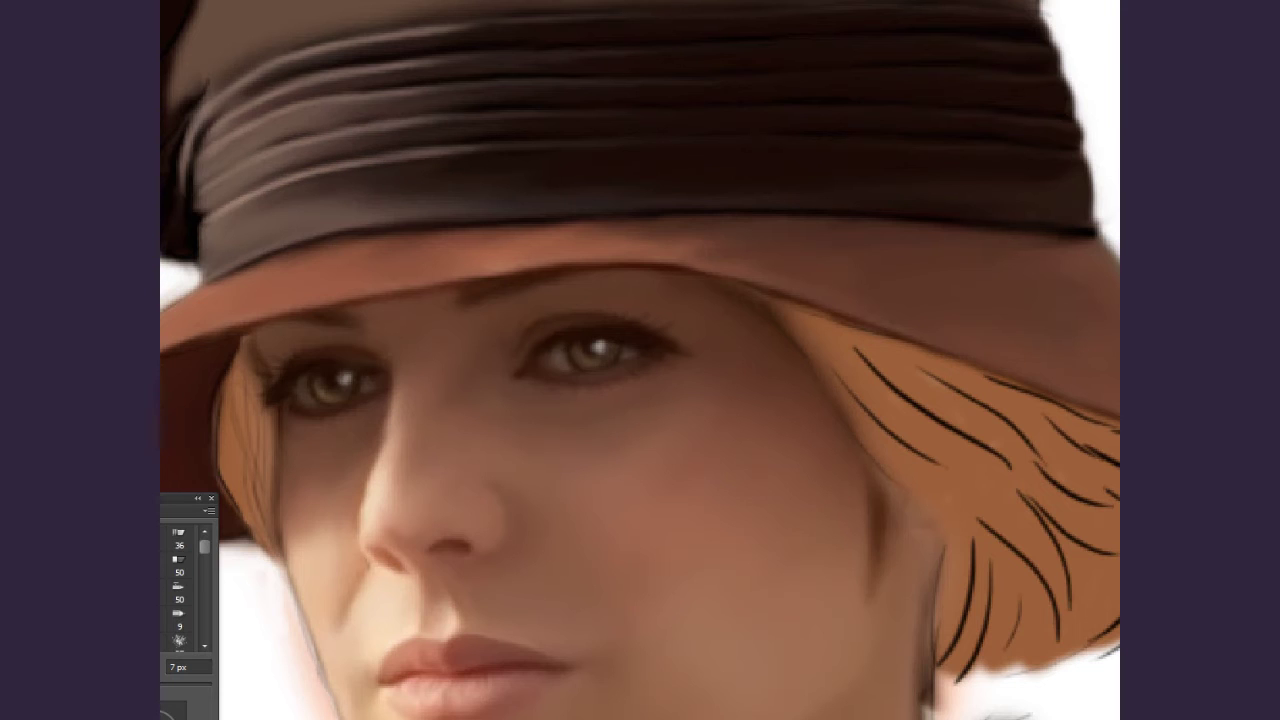
pyautogui.moveTo(200, 185); pyautogui.dragTo(350, 165)
pyautogui.moveTo(205, 140); pyautogui.dragTo(381, 88)
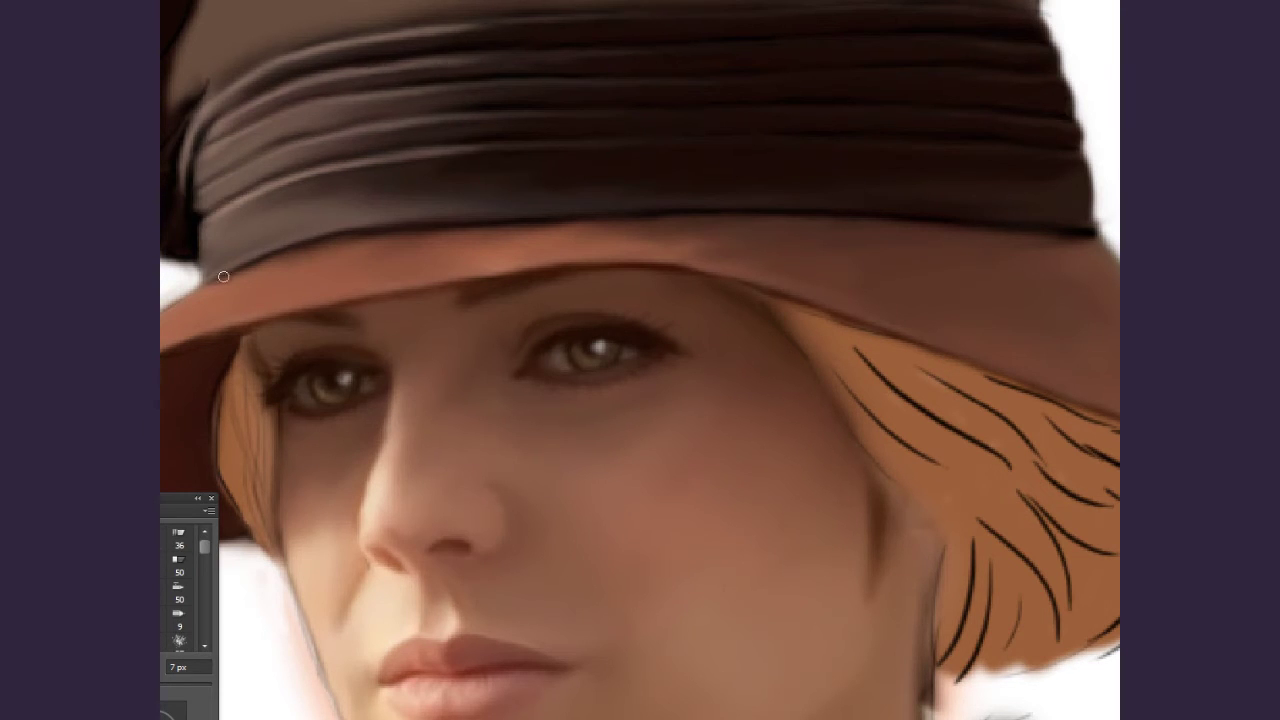
# Paint new thin light highlights across the band's right half, adjusting brush size with [ and ].
pyautogui.press(']')
pyautogui.moveTo(470, 150)
pyautogui.mouseDown()
pyautogui.moveTo(552, 114)
pyautogui.moveTo(580, 13)
pyautogui.mouseUp()
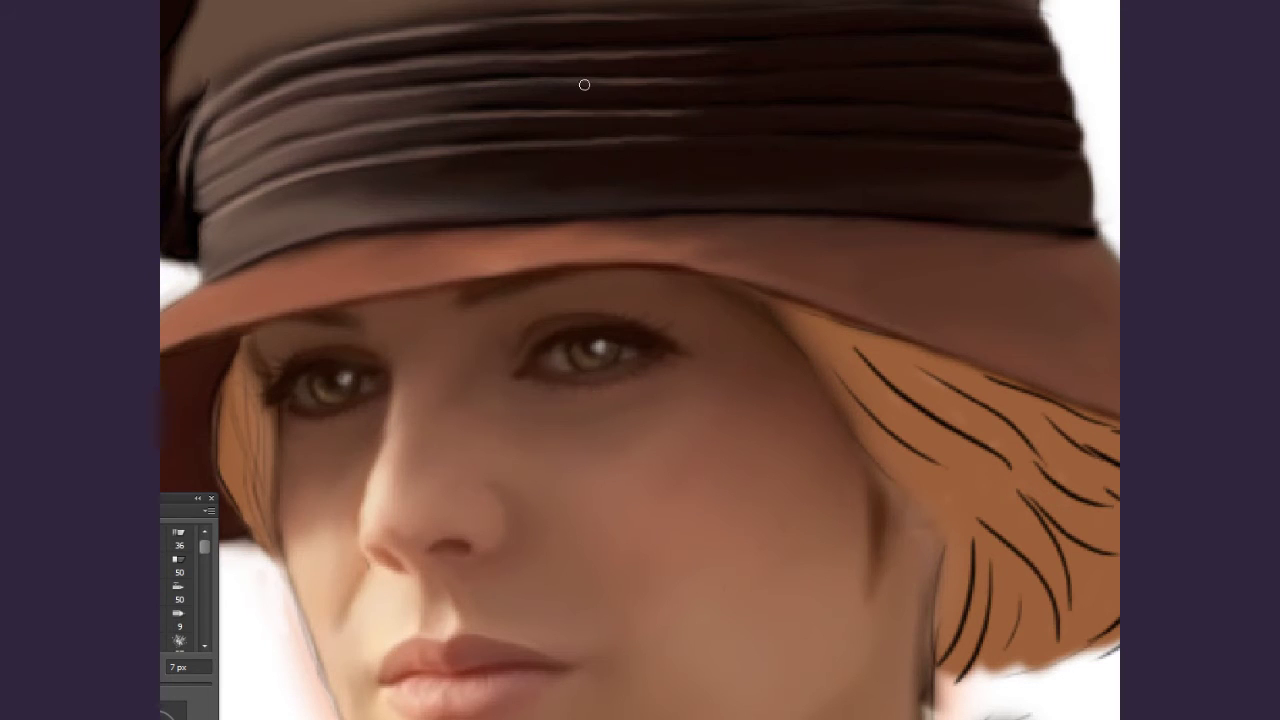
pyautogui.press('Return')
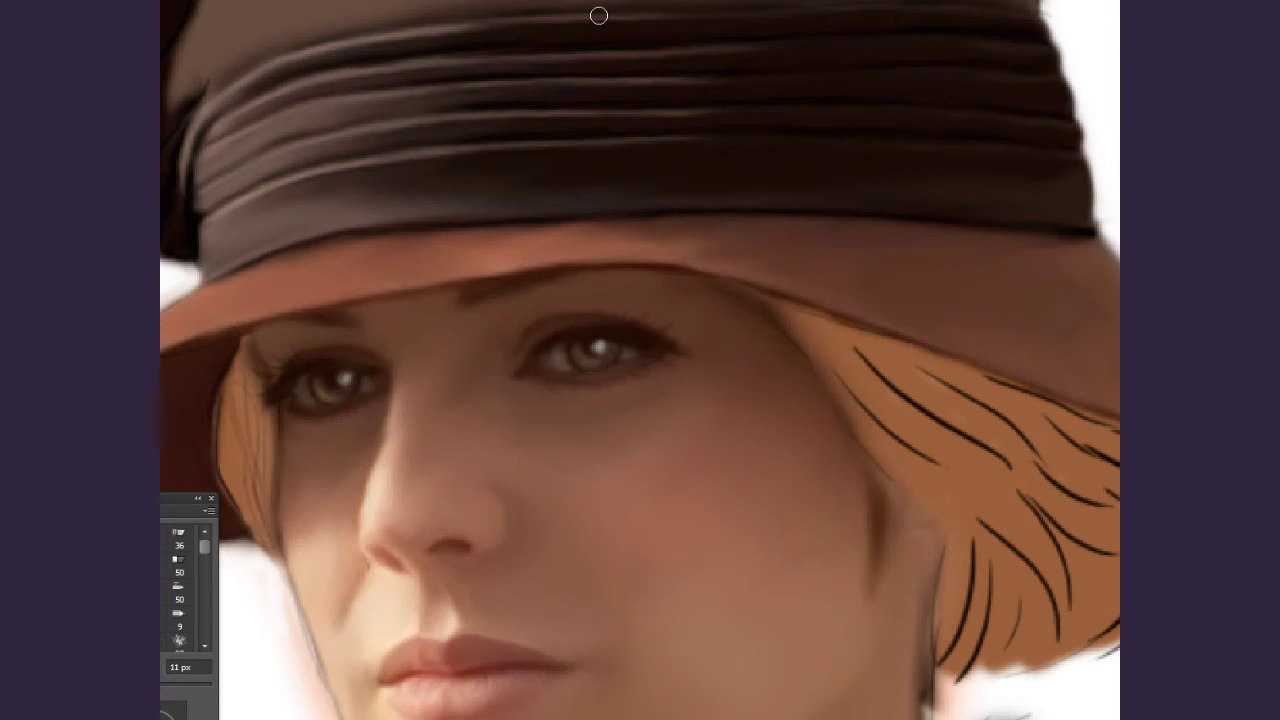
pyautogui.press('[')
pyautogui.press('[')
pyautogui.press('[')
pyautogui.press('Return')
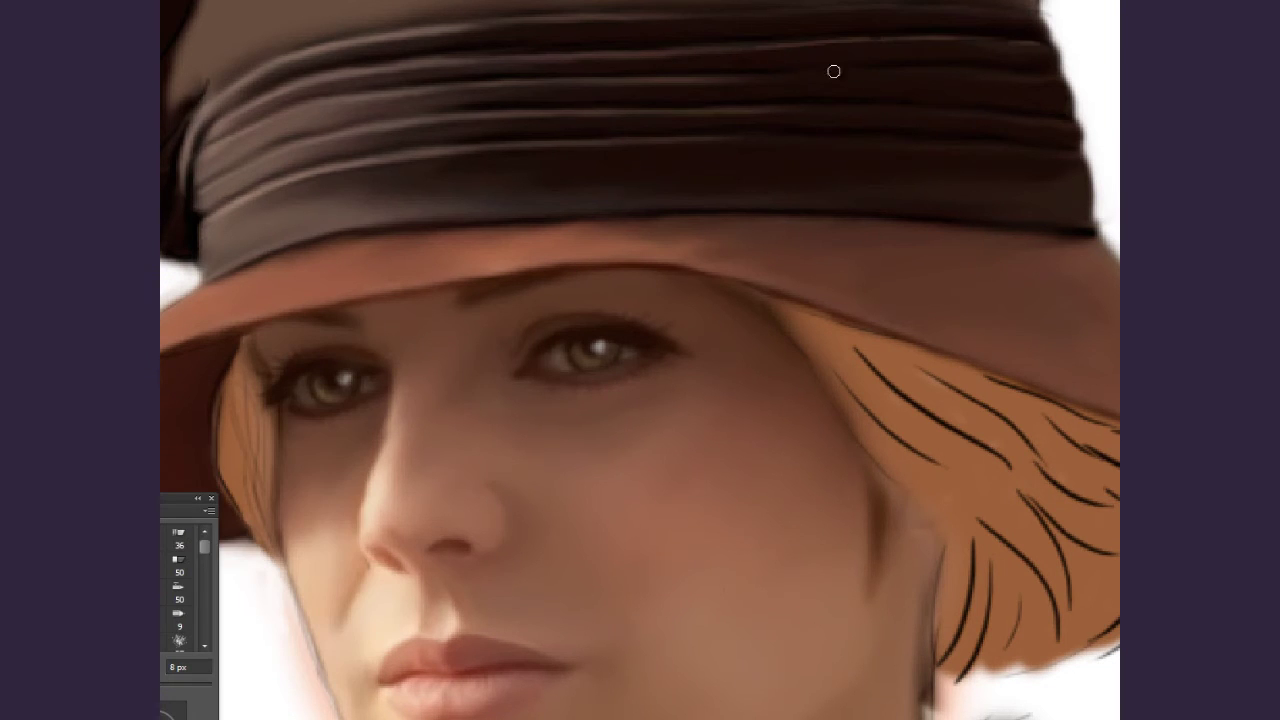
pyautogui.press(']')
pyautogui.press(']')
pyautogui.press(']')
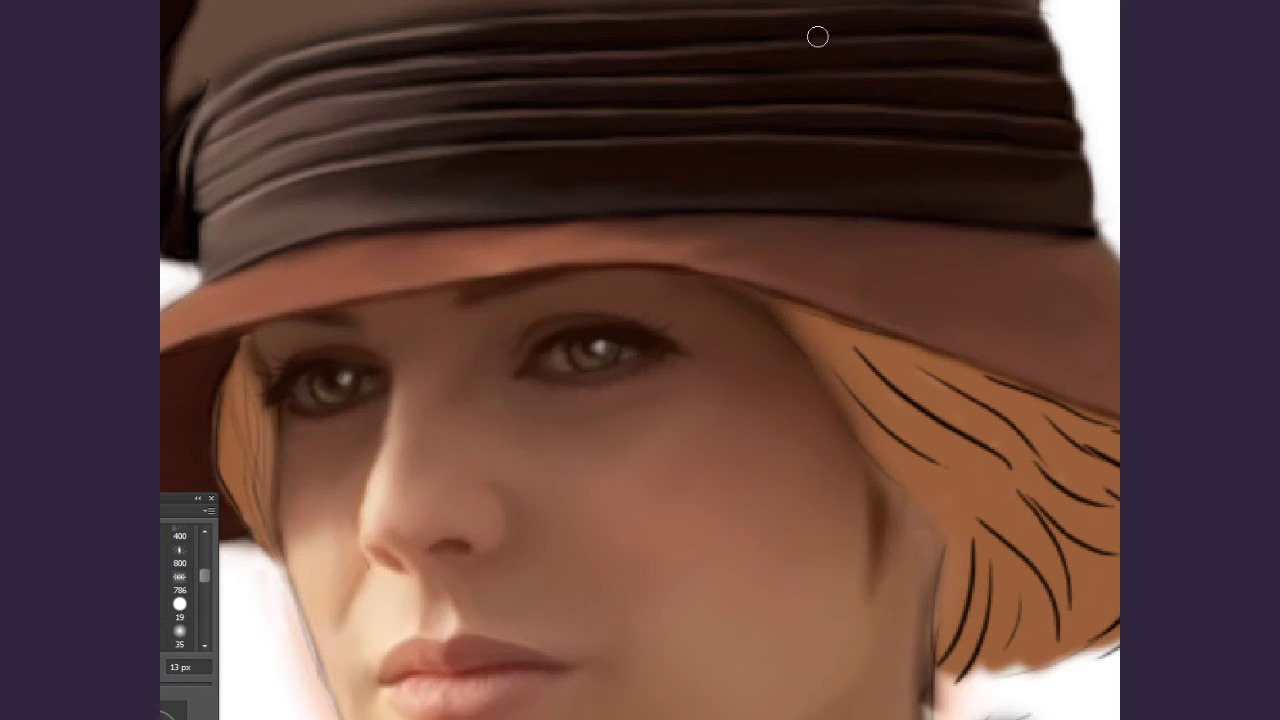
pyautogui.press('[')
pyautogui.press('[')
pyautogui.press('[')
pyautogui.press(']')
pyautogui.press(']')
pyautogui.press(']')
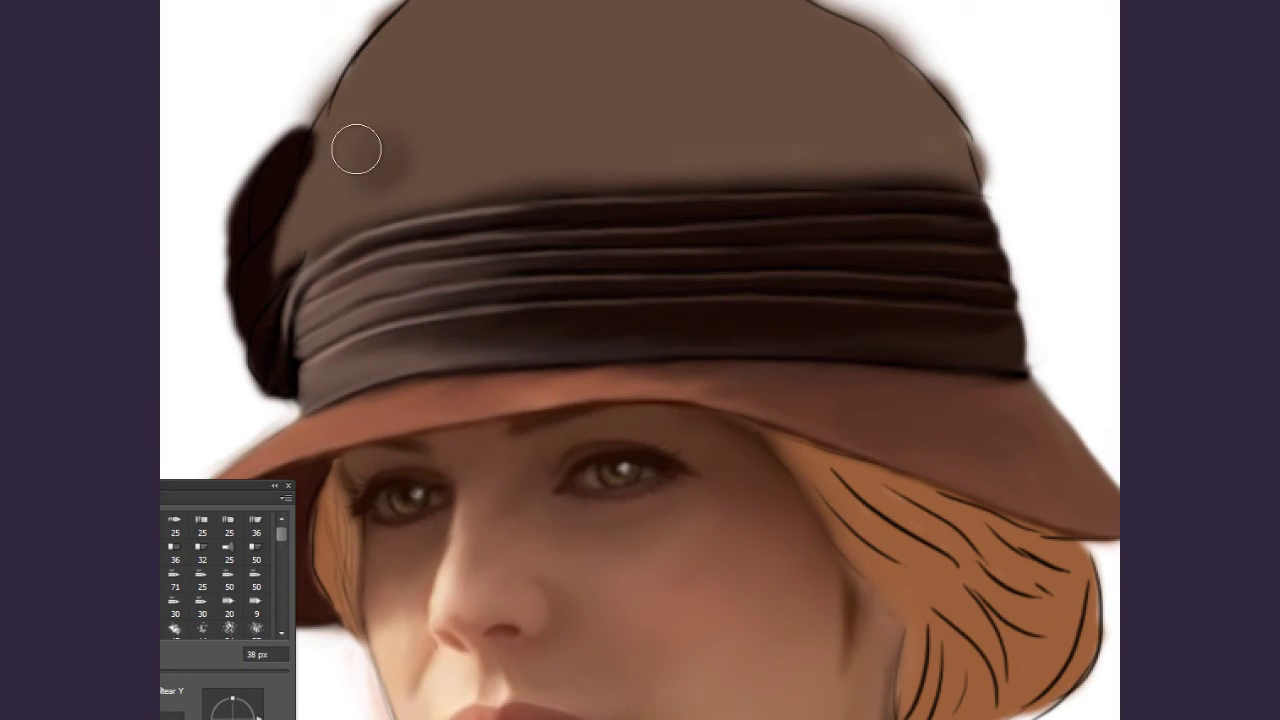
# Darken the hat crown from left to right and blend the bow's left edge into it.
pyautogui.moveTo(354, 146)
pyautogui.mouseDown()
pyautogui.moveTo(560, 100)
pyautogui.moveTo(951, 157)
pyautogui.moveTo(646, 14)
pyautogui.mouseUp()
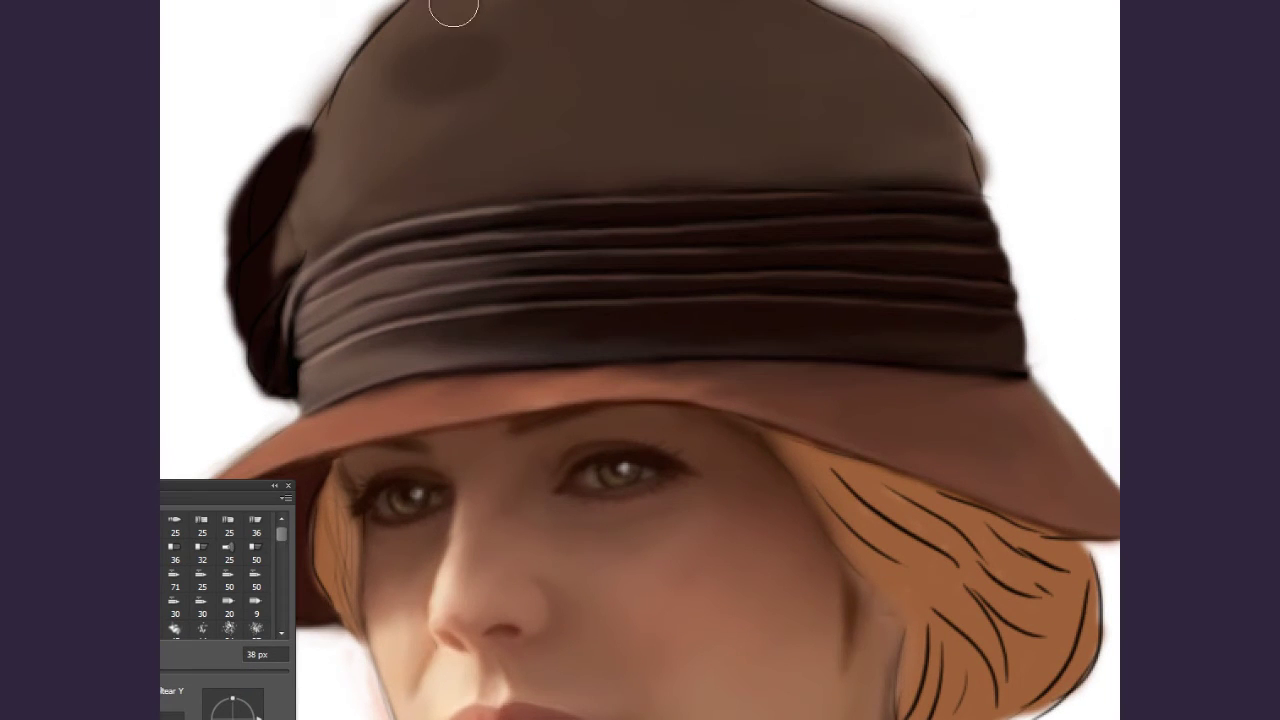
pyautogui.moveTo(374, 152)
pyautogui.mouseDown()
pyautogui.moveTo(414, 129)
pyautogui.moveTo(640, 100)
pyautogui.moveTo(860, 94)
pyautogui.mouseUp()
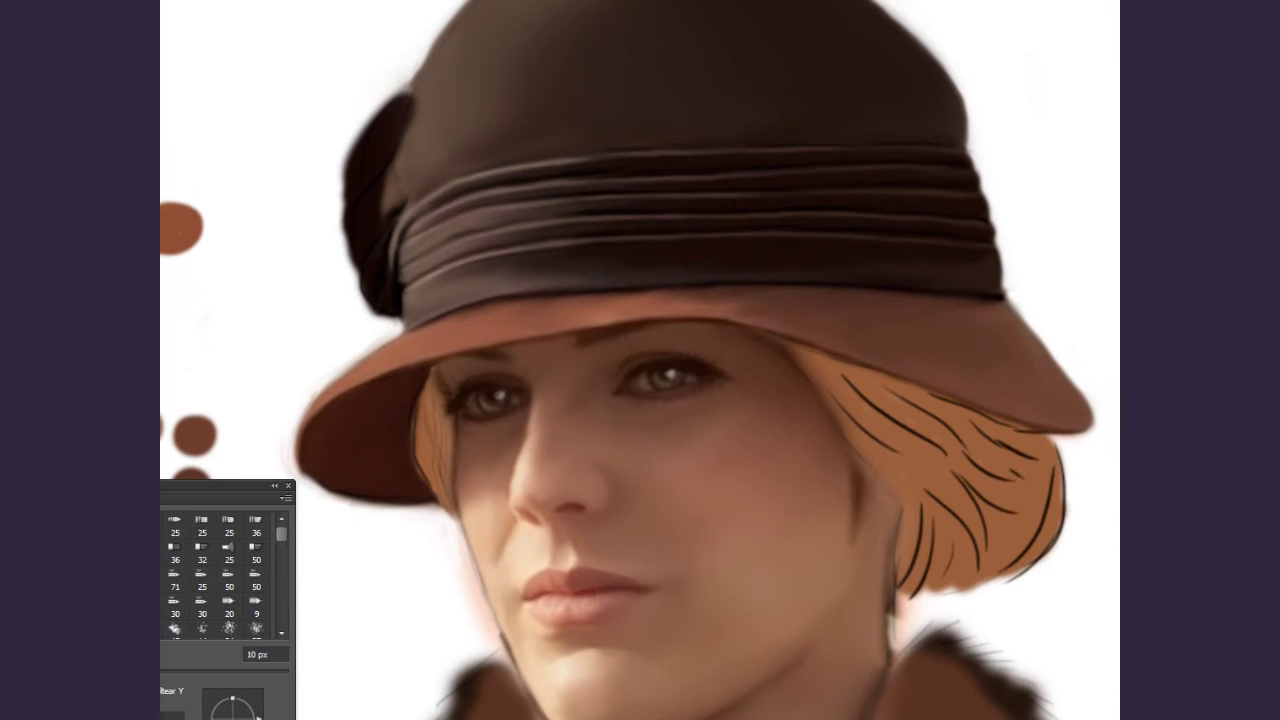
pyautogui.moveTo(405, 92)
pyautogui.mouseDown()
pyautogui.moveTo(395, 190)
pyautogui.moveTo(371, 223)
pyautogui.moveTo(386, 114)
pyautogui.moveTo(410, 78)
pyautogui.moveTo(358, 190)
pyautogui.moveTo(354, 164)
pyautogui.mouseUp()
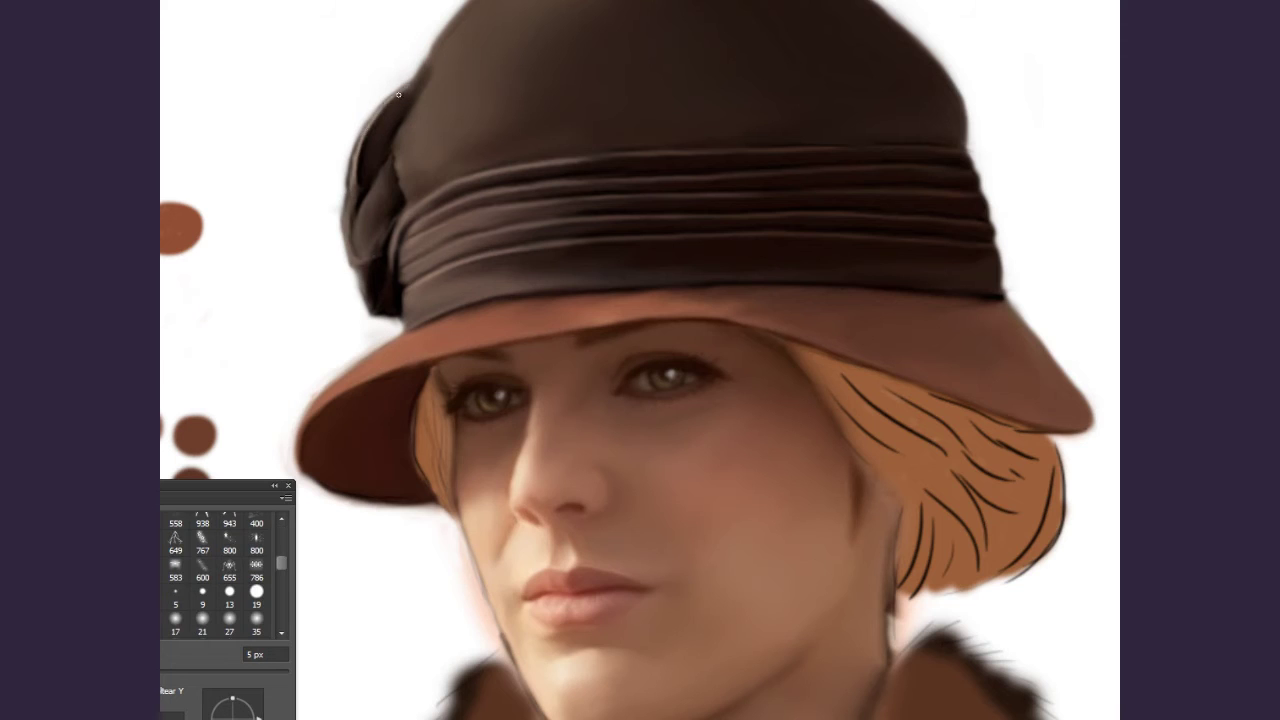
# Switch brush shapes to repaint the bow's left edge with a light stroke.
pyautogui.press('.')
pyautogui.moveTo(355, 245); pyautogui.dragTo(388, 162)
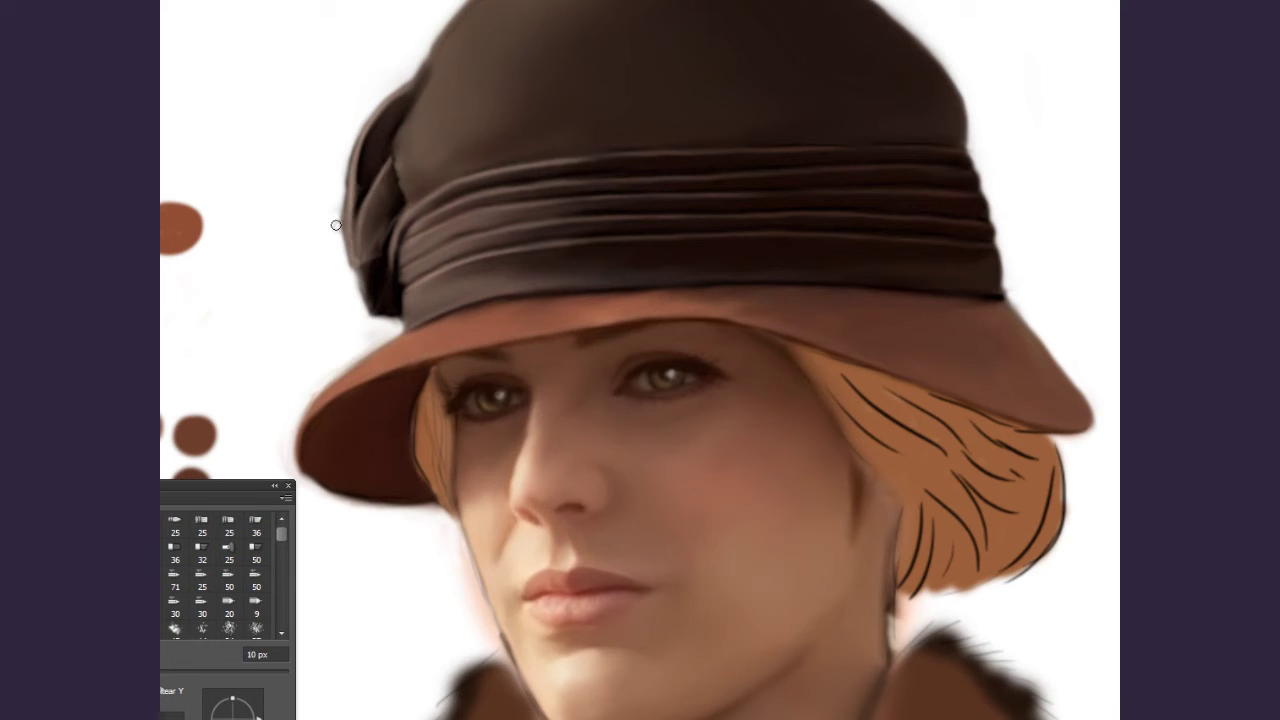
pyautogui.press(',')
pyautogui.moveTo(367, 303); pyautogui.dragTo(391, 248)
pyautogui.press('.')
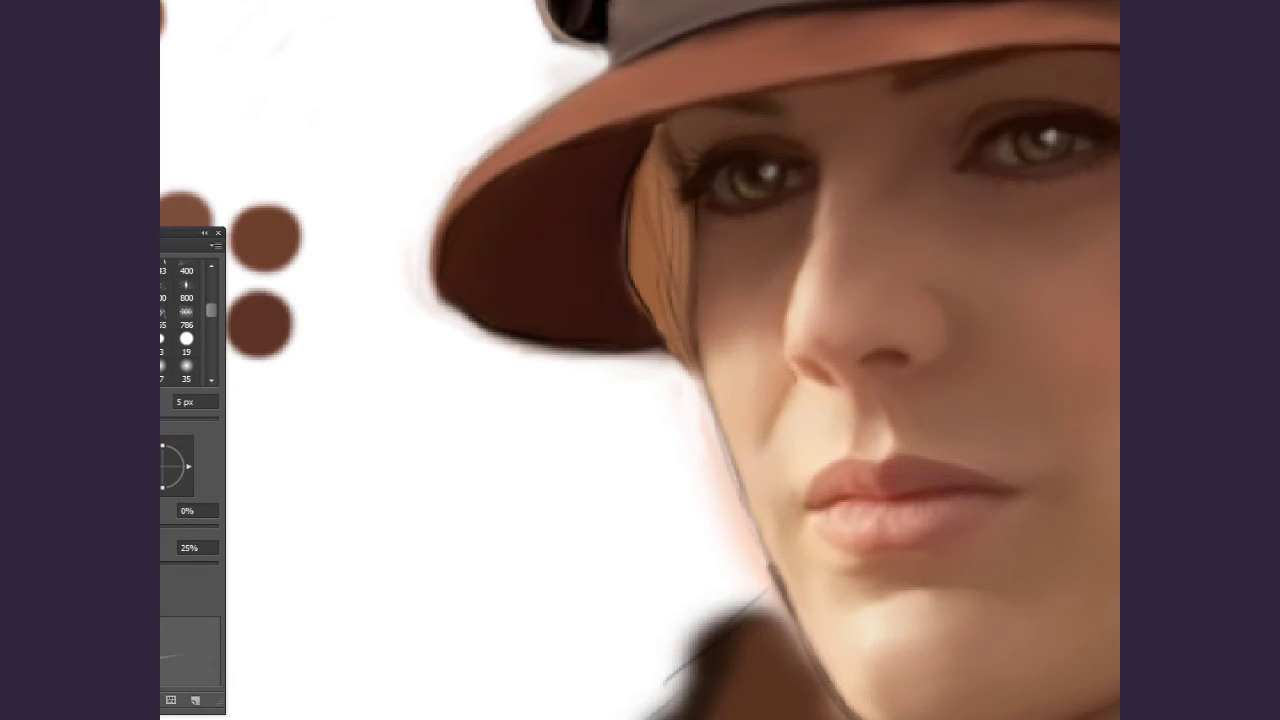
# Paint thin dark strands along the hair edge and lighter strands under the brim.
pyautogui.moveTo(645, 165); pyautogui.dragTo(679, 274)
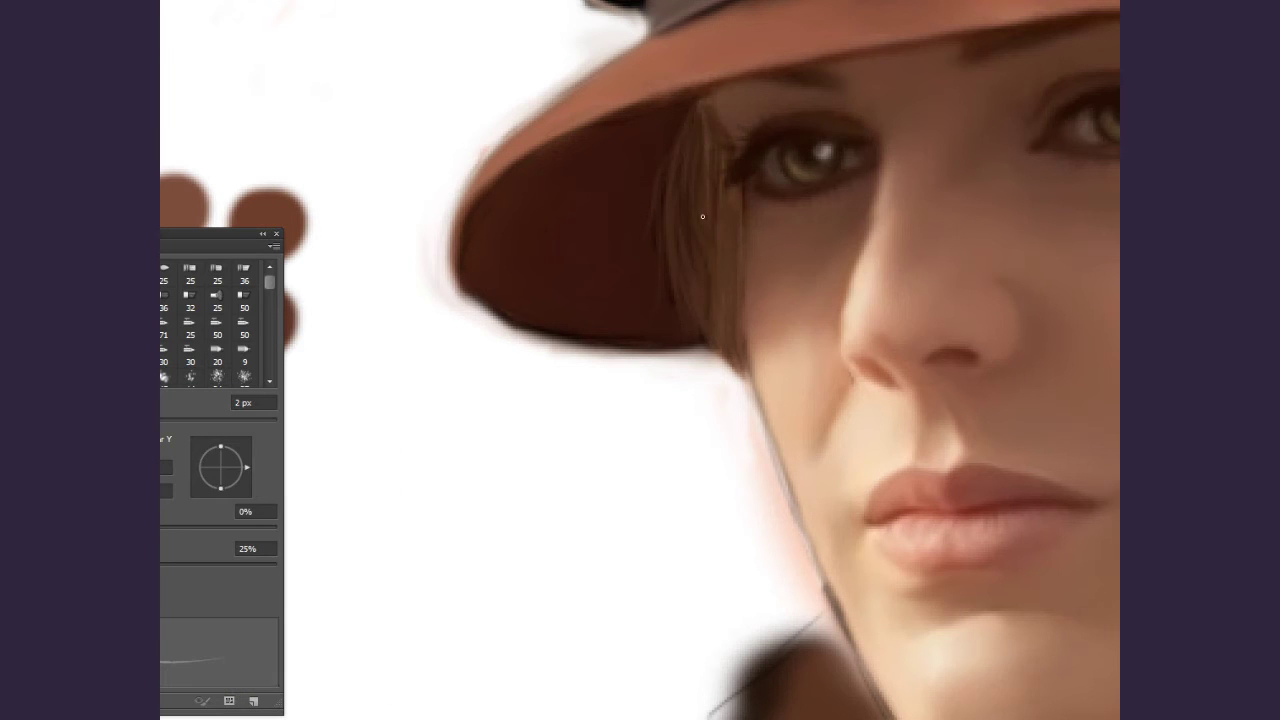
pyautogui.moveTo(702, 216); pyautogui.dragTo(740, 343)
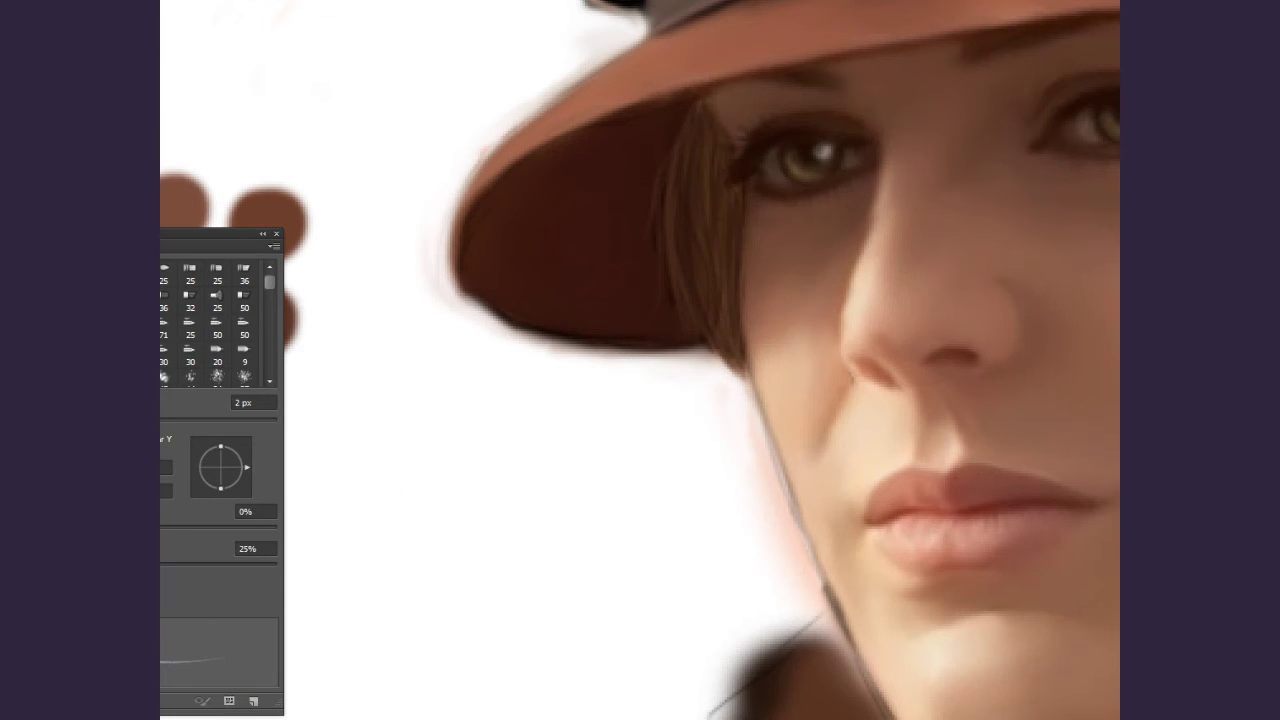
pyautogui.press(']')
pyautogui.press(']')
pyautogui.press(']')
pyautogui.moveTo(696, 115); pyautogui.dragTo(700, 222)
pyautogui.moveTo(680, 155)
pyautogui.mouseDown()
pyautogui.moveTo(712, 314)
pyautogui.moveTo(734, 338)
pyautogui.mouseUp()
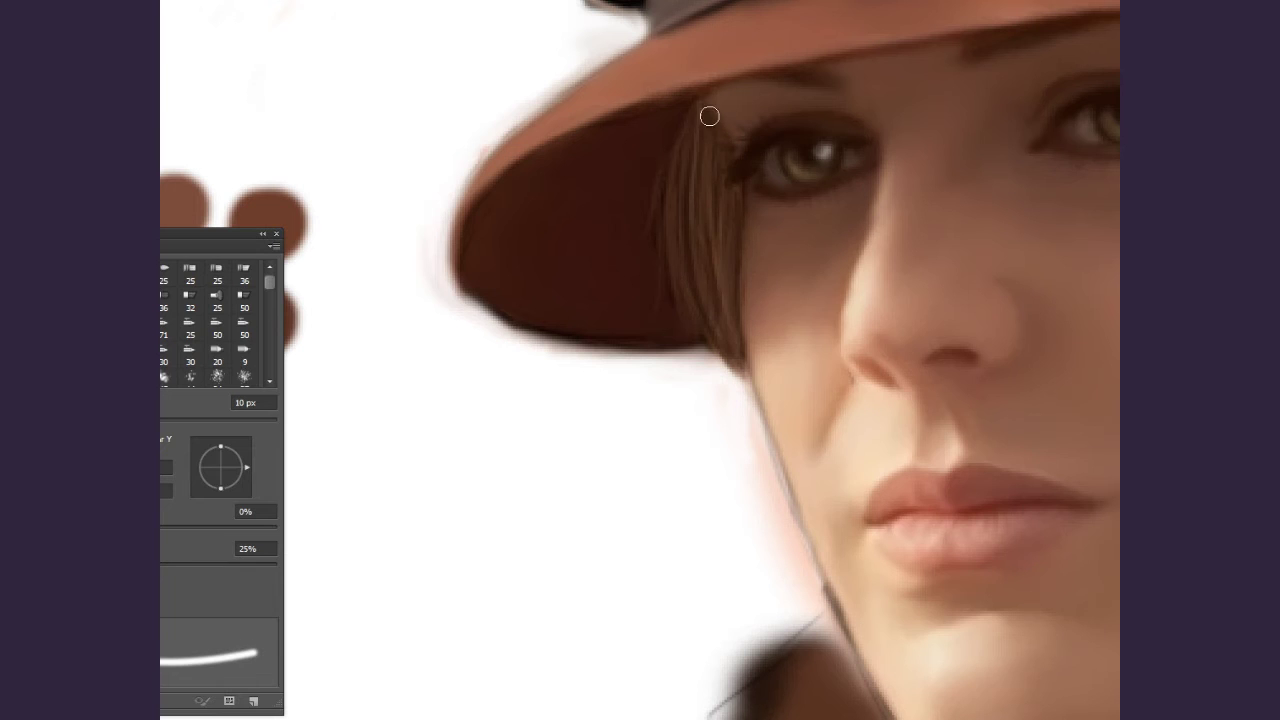
# With a different brush preset, add light strokes over the hair and its right edge.
pyautogui.press('.')
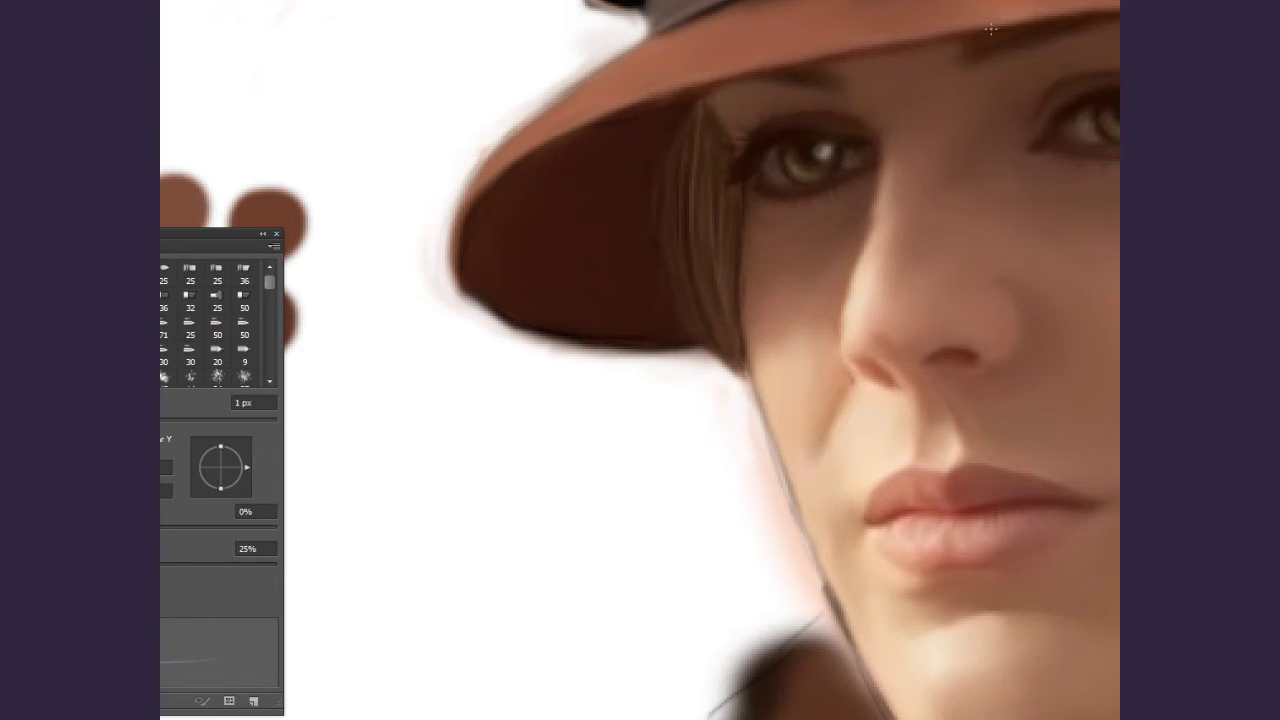
pyautogui.moveTo(690, 130); pyautogui.dragTo(696, 282)
pyautogui.moveTo(668, 192); pyautogui.dragTo(676, 288)
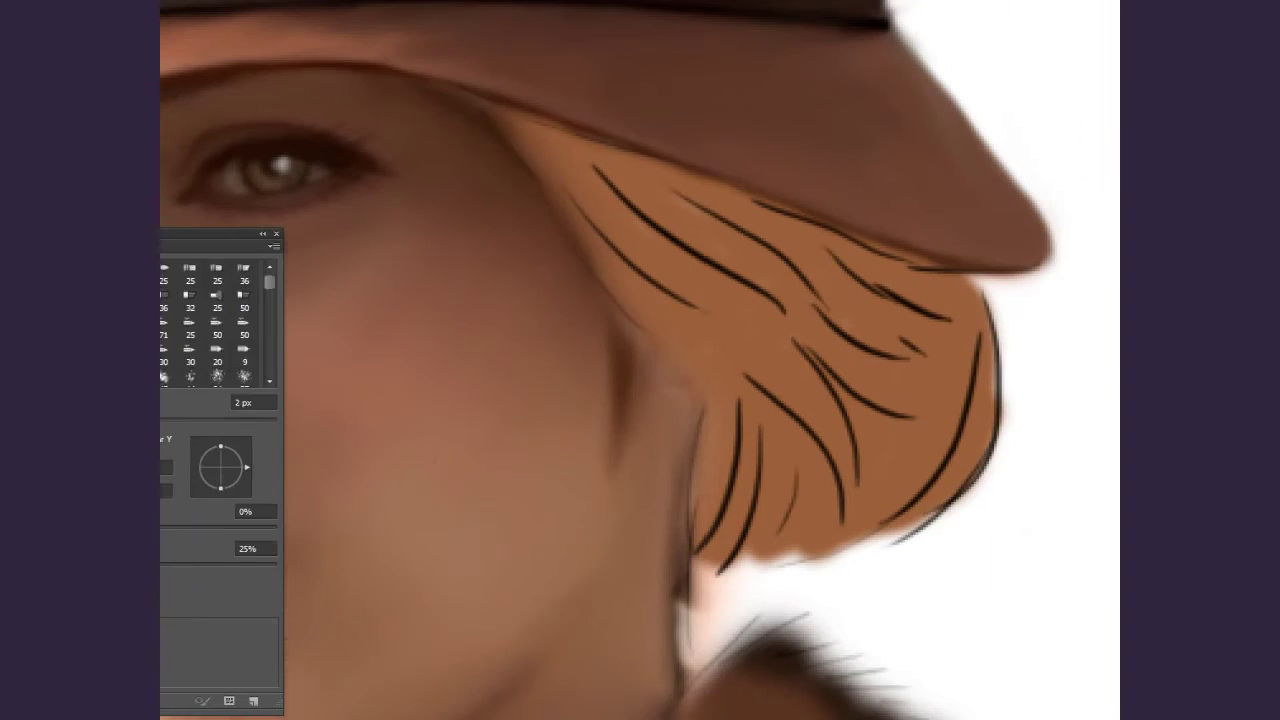
pyautogui.press('F5')
pyautogui.moveTo(556, 140); pyautogui.dragTo(690, 305)
pyautogui.moveTo(958, 285)
pyautogui.mouseDown()
pyautogui.moveTo(875, 530)
pyautogui.moveTo(800, 555)
pyautogui.mouseUp()
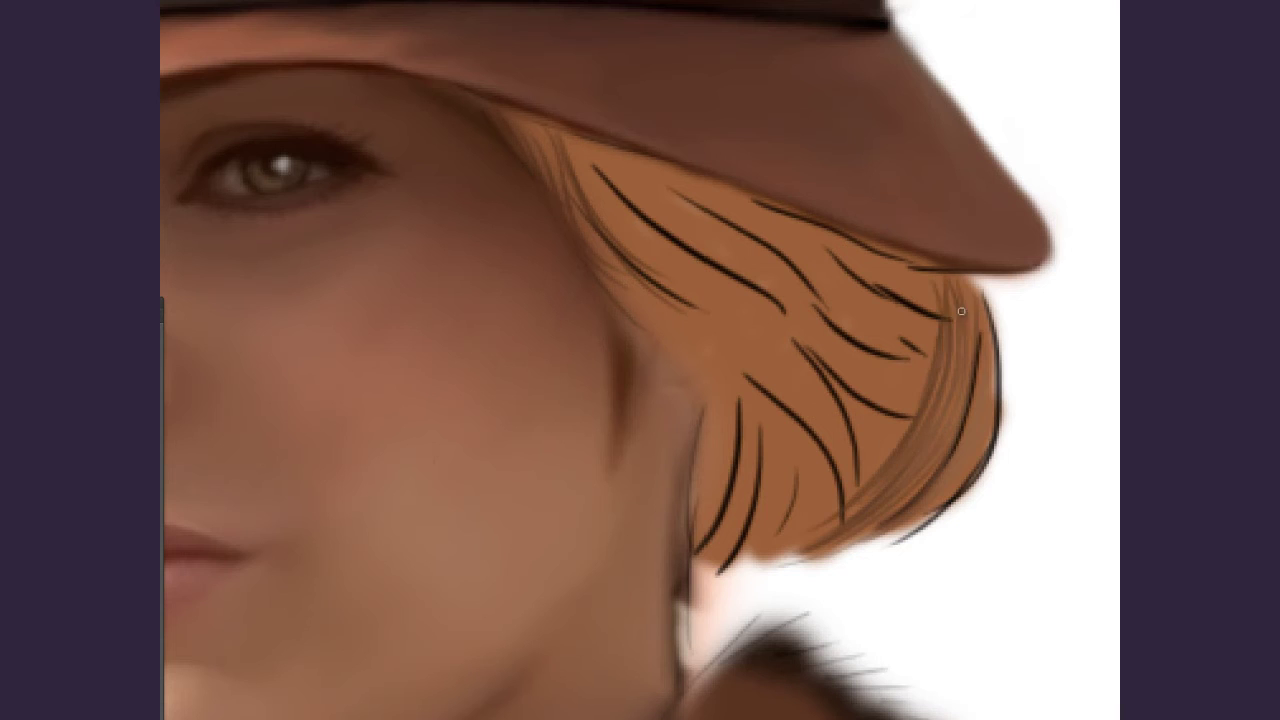
# Shade the hair's right edge and bottom curve with darker and soft brown strokes.
pyautogui.moveTo(961, 311); pyautogui.dragTo(965, 385)
pyautogui.moveTo(910, 495); pyautogui.dragTo(700, 570)
pyautogui.moveTo(915, 320); pyautogui.dragTo(710, 575)
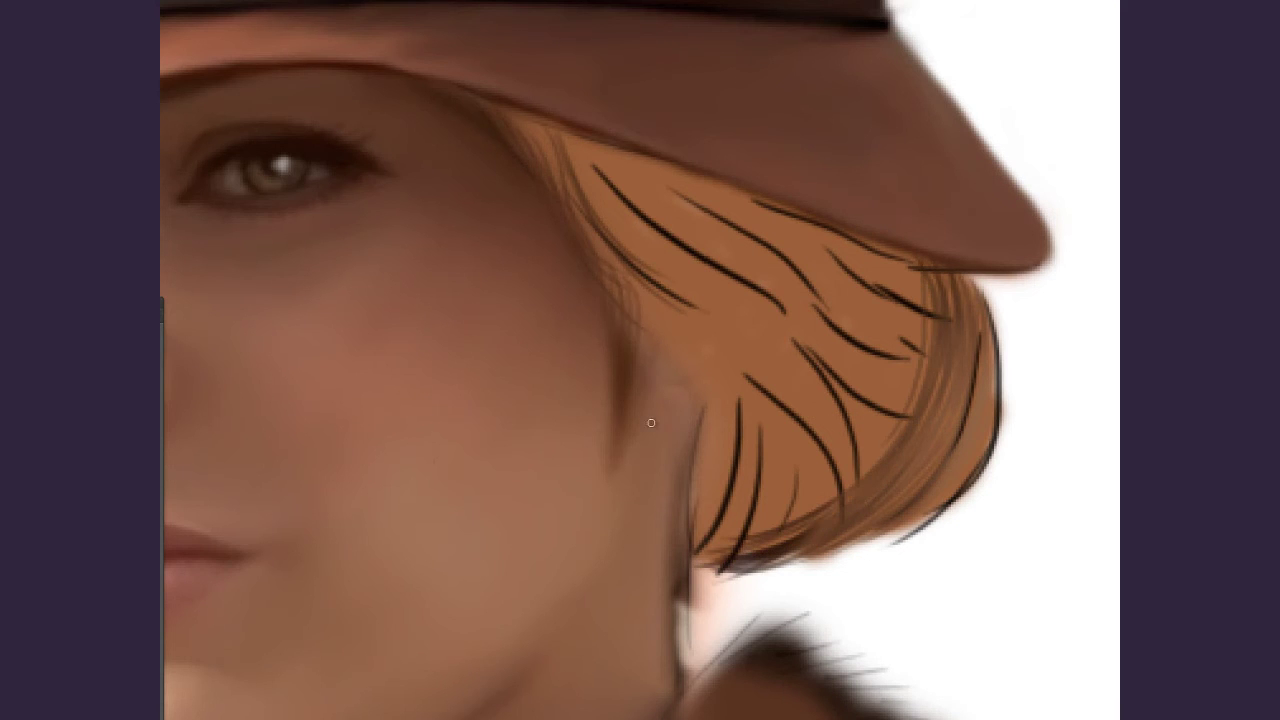
pyautogui.moveTo(530, 120); pyautogui.dragTo(685, 325)
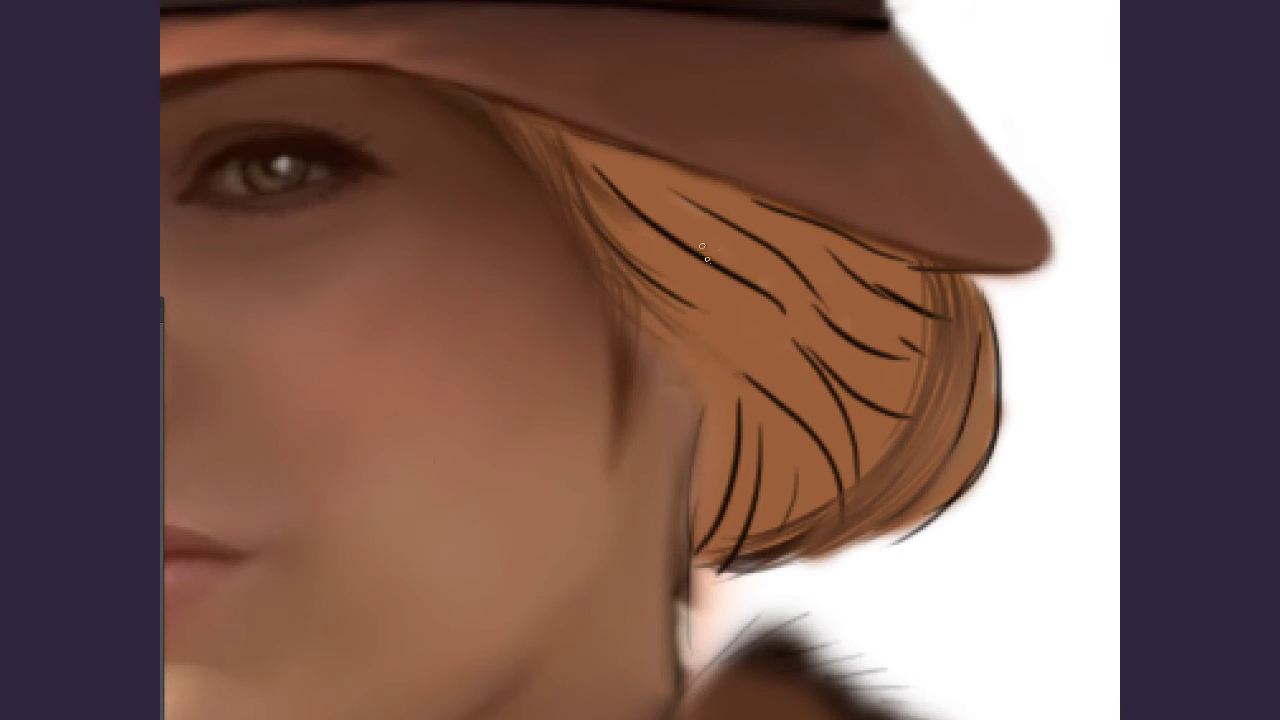
pyautogui.moveTo(600, 150); pyautogui.dragTo(870, 260)
pyautogui.moveTo(915, 350); pyautogui.dragTo(750, 540)
pyautogui.moveTo(735, 410); pyautogui.dragTo(705, 570)
# Blend the black hair strands into the brown, including a darker patch near the ear.
pyautogui.moveTo(889, 425); pyautogui.dragTo(740, 540)
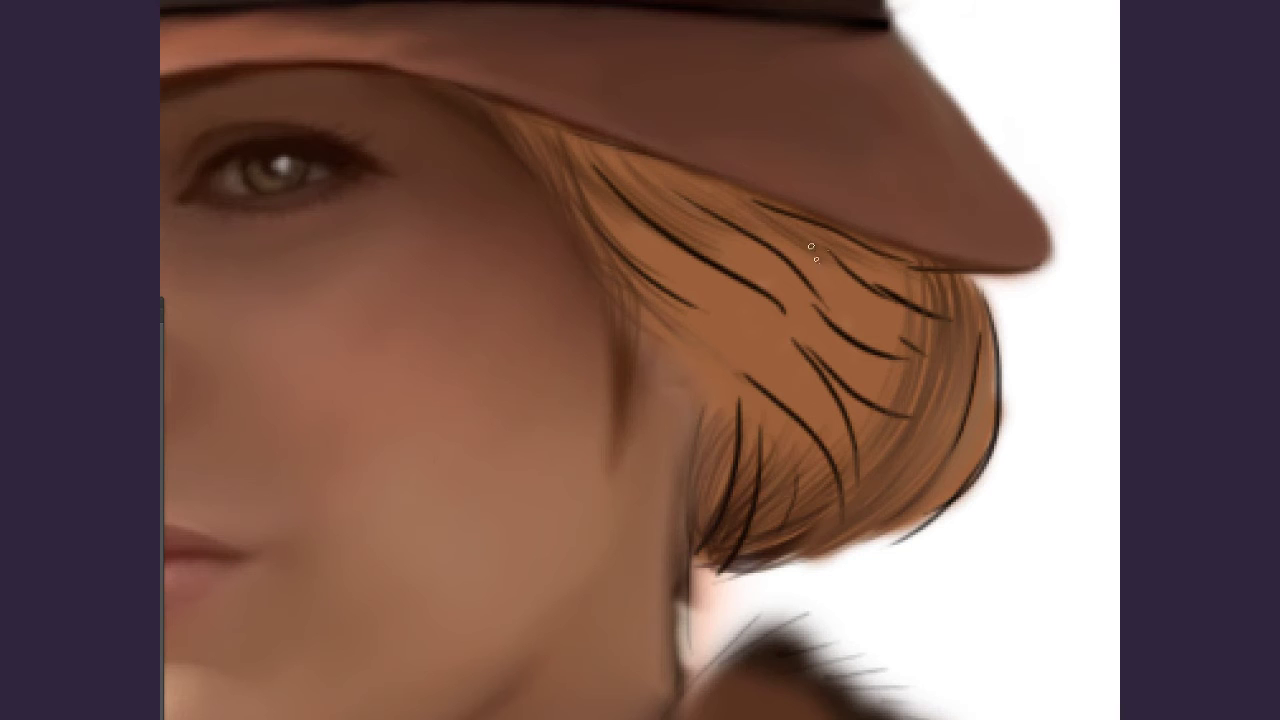
pyautogui.moveTo(760, 200); pyautogui.dragTo(660, 310)
pyautogui.moveTo(900, 280)
pyautogui.mouseDown()
pyautogui.moveTo(640, 330)
pyautogui.moveTo(695, 385)
pyautogui.mouseUp()
pyautogui.moveTo(645, 335); pyautogui.dragTo(663, 371)
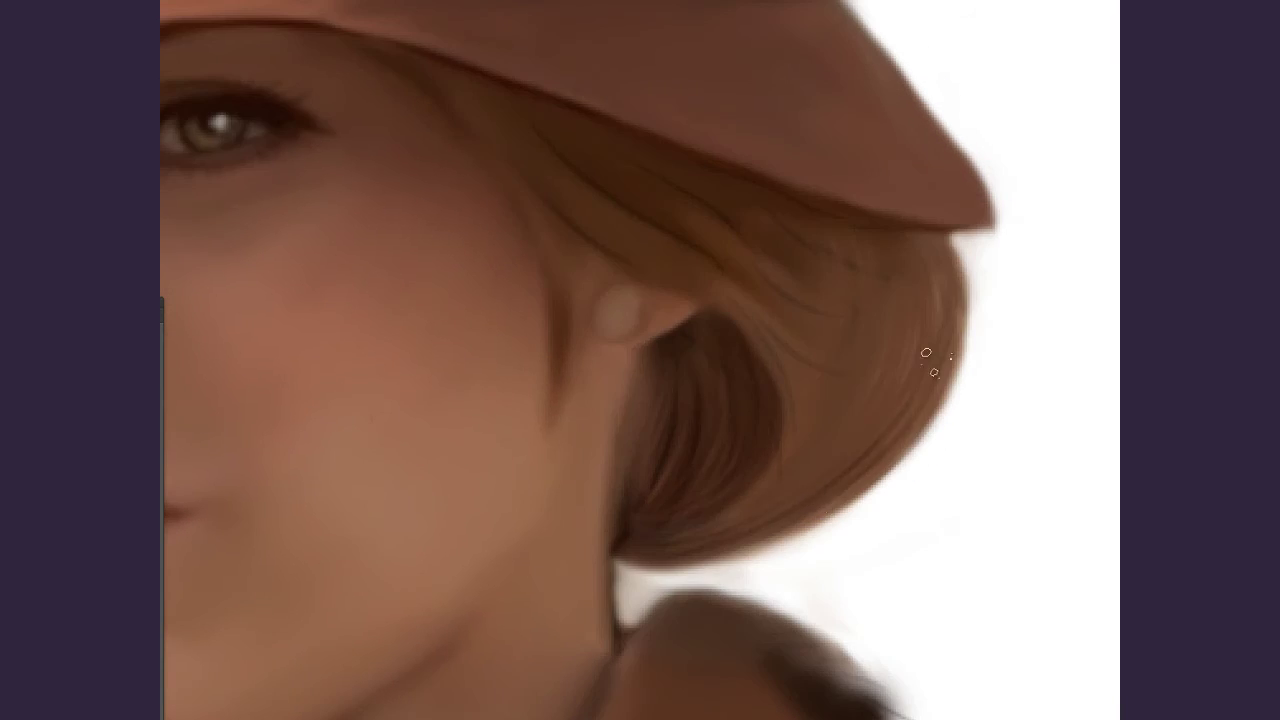
# Paint fine strands across the lower curl, middle and right side, and darken along the face edge.
pyautogui.moveTo(926, 353)
pyautogui.mouseDown()
pyautogui.moveTo(894, 366)
pyautogui.moveTo(823, 246)
pyautogui.moveTo(674, 489)
pyautogui.mouseUp()
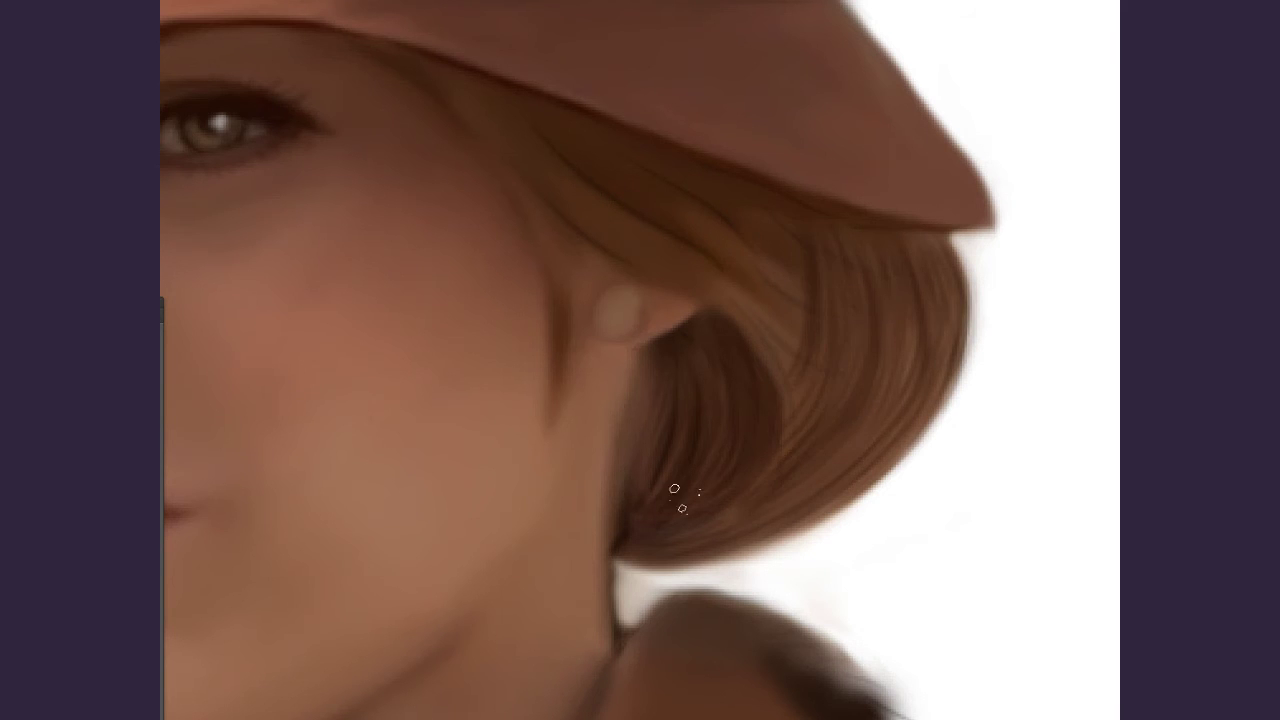
pyautogui.moveTo(800, 380)
pyautogui.mouseDown()
pyautogui.moveTo(775, 250)
pyautogui.moveTo(760, 490)
pyautogui.mouseUp()
pyautogui.moveTo(945, 260); pyautogui.dragTo(970, 340)
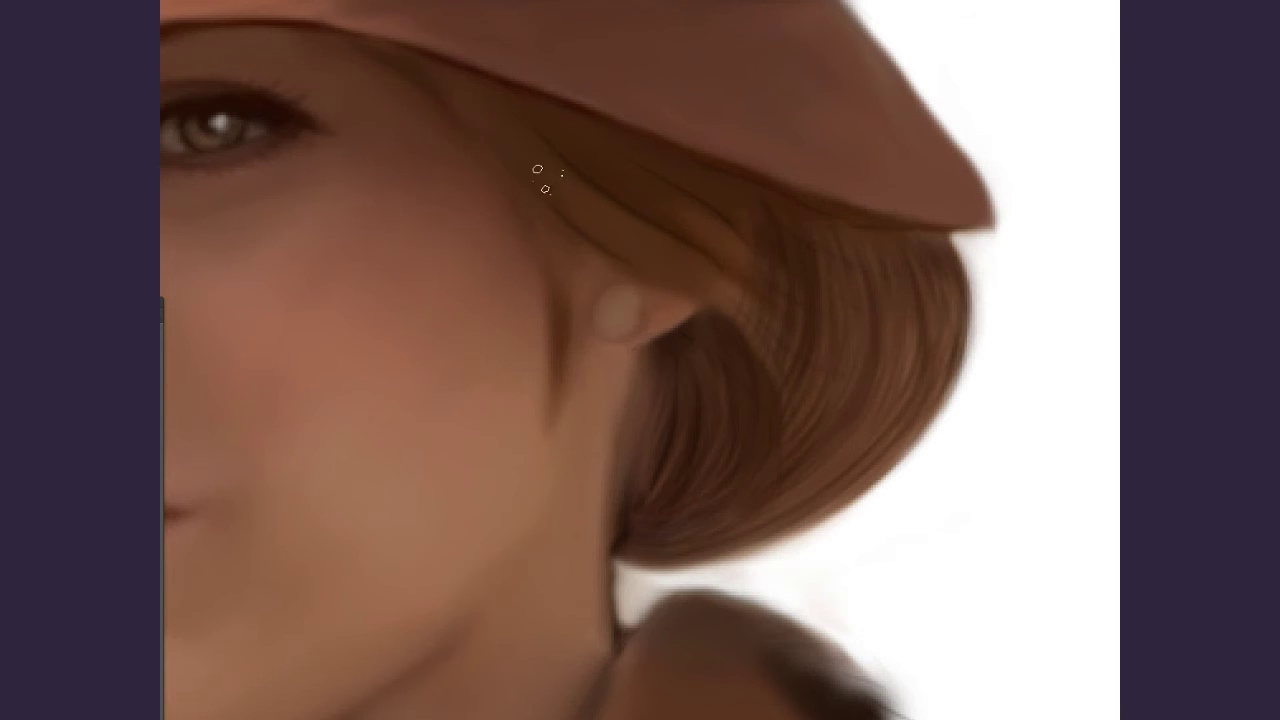
pyautogui.moveTo(730, 292); pyautogui.dragTo(595, 228)
pyautogui.moveTo(705, 270)
pyautogui.mouseDown()
pyautogui.moveTo(605, 205)
pyautogui.moveTo(735, 240)
pyautogui.mouseUp()
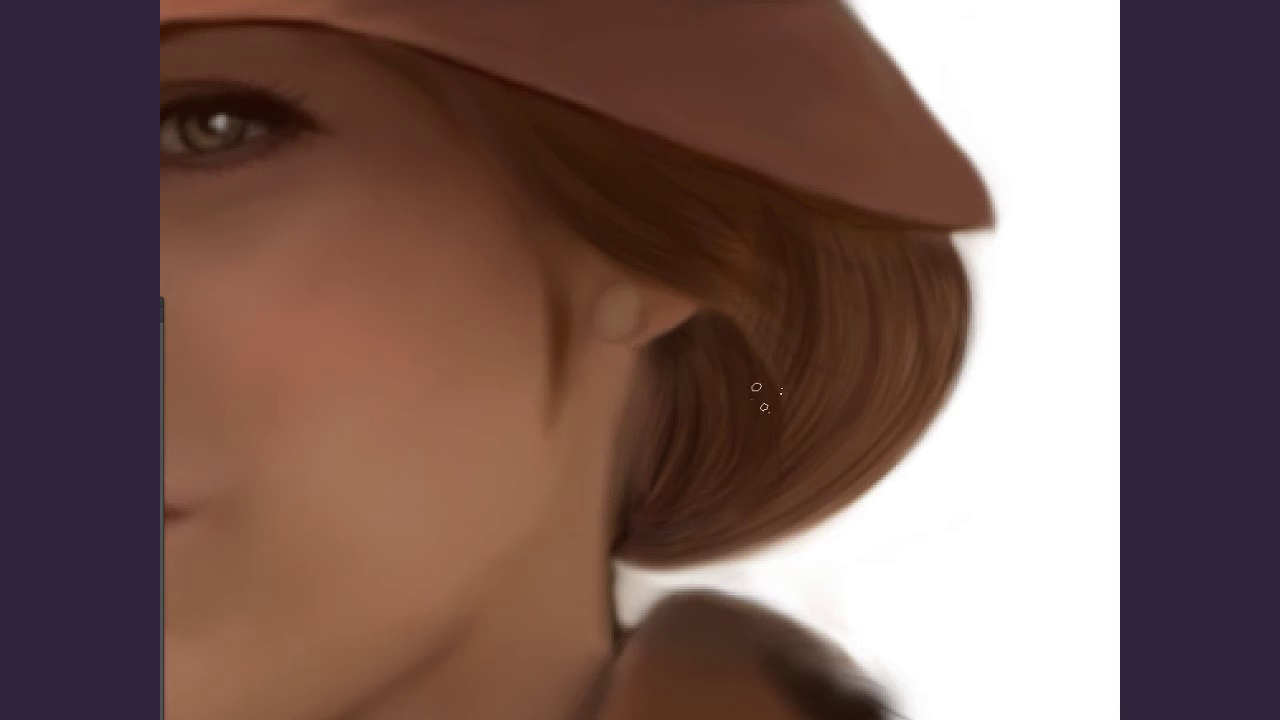
# Add dark strands above the ear, on the hair's right side and behind the ear.
pyautogui.moveTo(485, 146)
pyautogui.mouseDown()
pyautogui.moveTo(548, 305)
pyautogui.moveTo(552, 460)
pyautogui.mouseUp()
pyautogui.moveTo(800, 380); pyautogui.dragTo(830, 505)
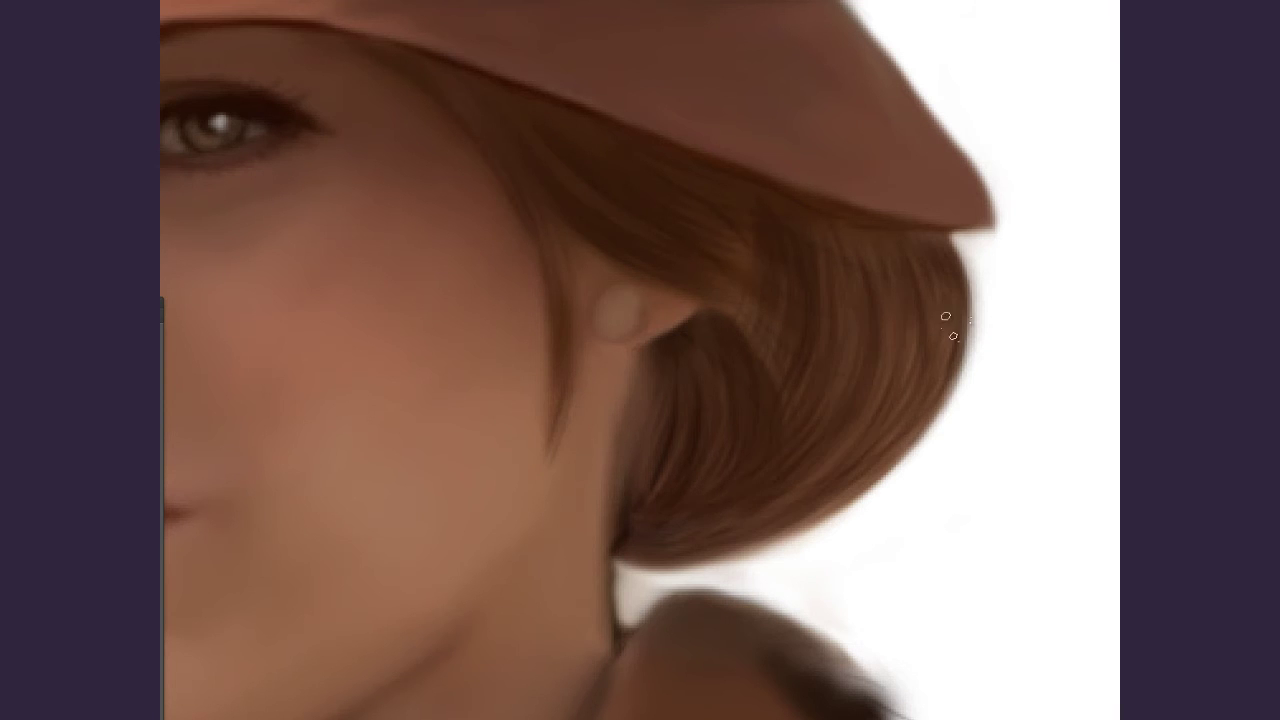
pyautogui.moveTo(890, 385); pyautogui.dragTo(860, 470)
pyautogui.moveTo(700, 350); pyautogui.dragTo(630, 515)
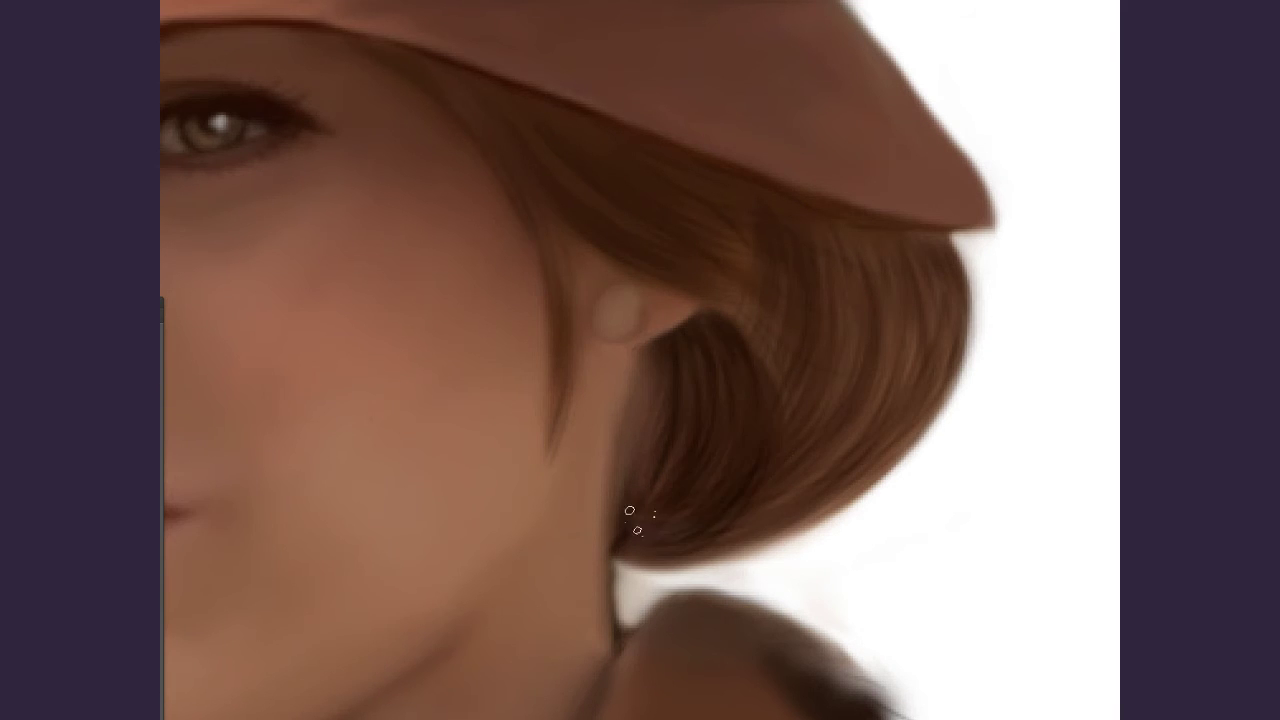
pyautogui.moveTo(715, 460); pyautogui.dragTo(630, 535)
# Add light highlight strands across the bob and in the hair below the brim.
pyautogui.moveTo(895, 245); pyautogui.dragTo(860, 470)
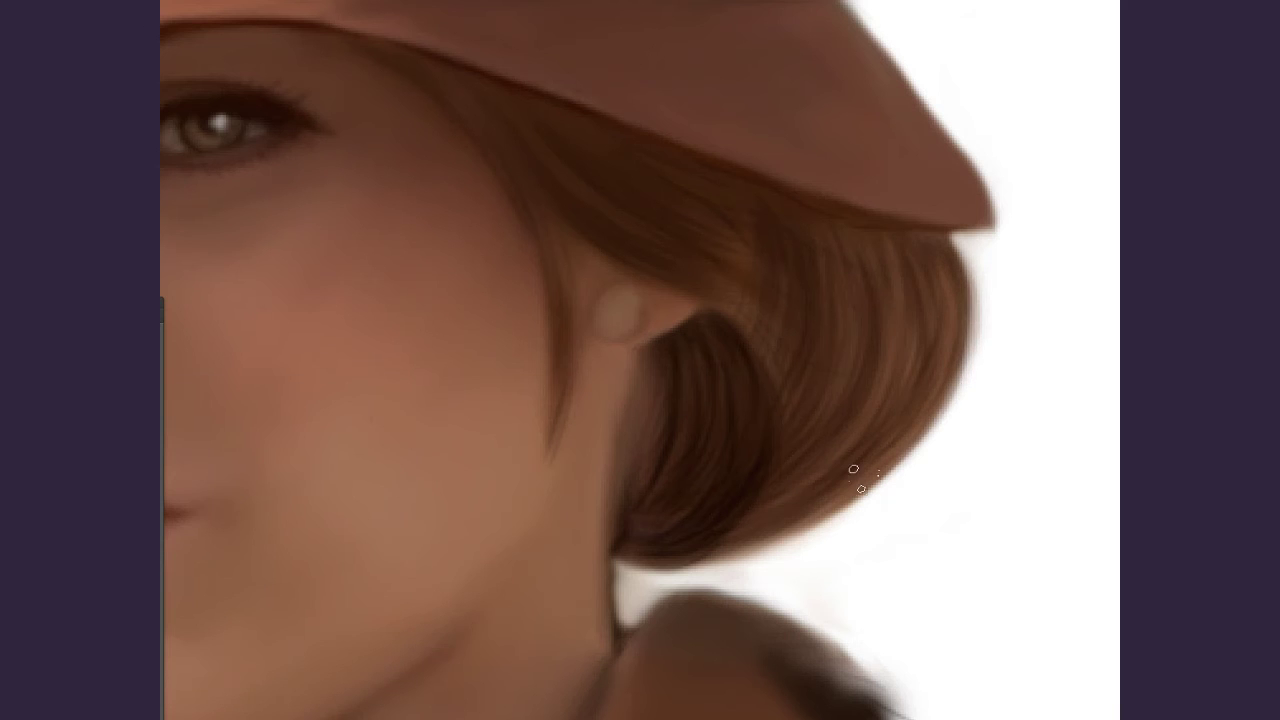
pyautogui.moveTo(820, 400)
pyautogui.mouseDown()
pyautogui.moveTo(670, 545)
pyautogui.moveTo(740, 495)
pyautogui.mouseUp()
pyautogui.moveTo(800, 225); pyautogui.dragTo(760, 345)
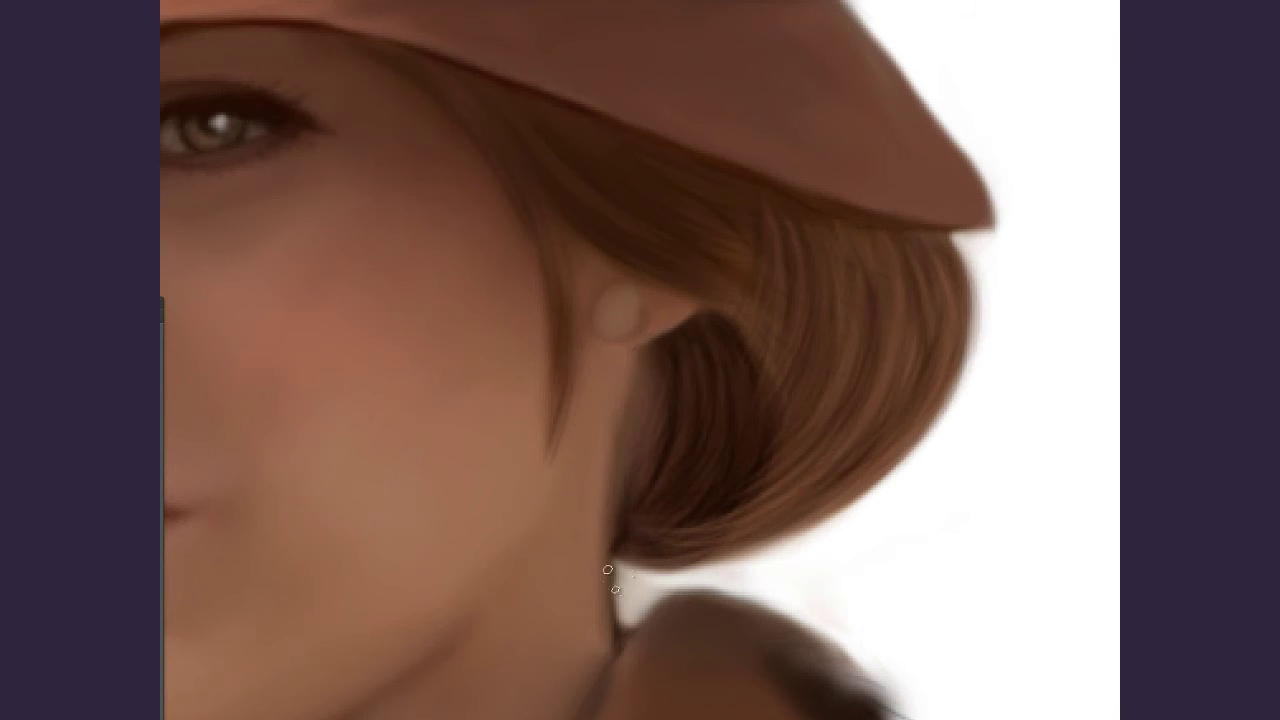
pyautogui.moveTo(520, 130)
pyautogui.mouseDown()
pyautogui.moveTo(670, 270)
pyautogui.moveTo(710, 276)
pyautogui.mouseUp()
pyautogui.moveTo(535, 95); pyautogui.dragTo(800, 290)
pyautogui.moveTo(495, 135); pyautogui.dragTo(555, 250)
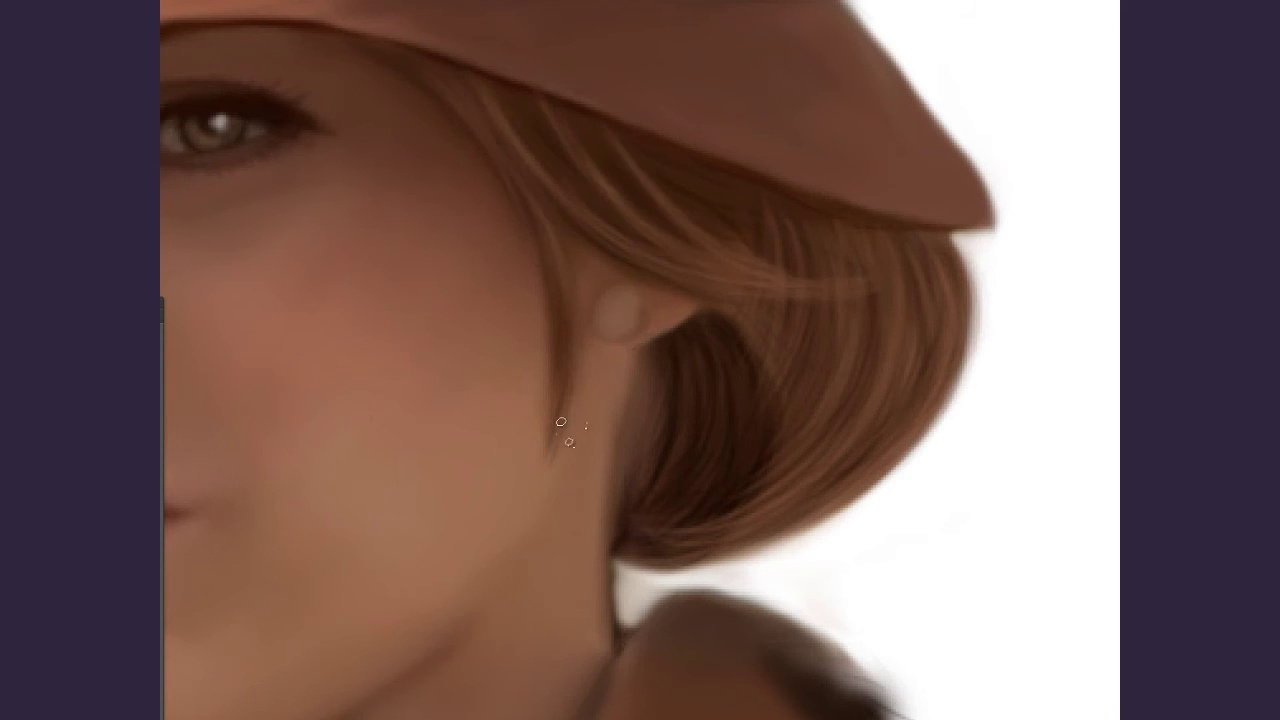
# Layer fine light strands over the dark hair behind the ear, then darken them slightly.
pyautogui.moveTo(758, 400); pyautogui.dragTo(700, 500)
pyautogui.moveTo(755, 360); pyautogui.dragTo(675, 425)
pyautogui.moveTo(780, 420); pyautogui.dragTo(690, 530)
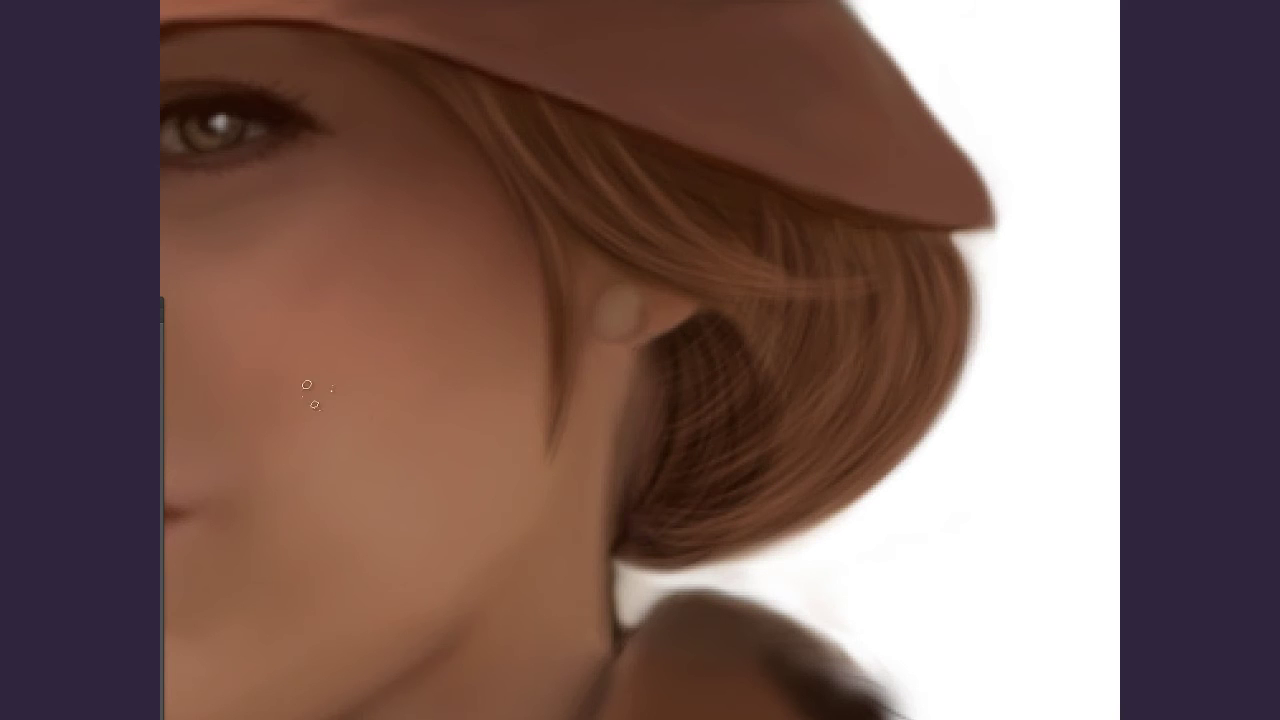
pyautogui.moveTo(725, 345); pyautogui.dragTo(880, 450)
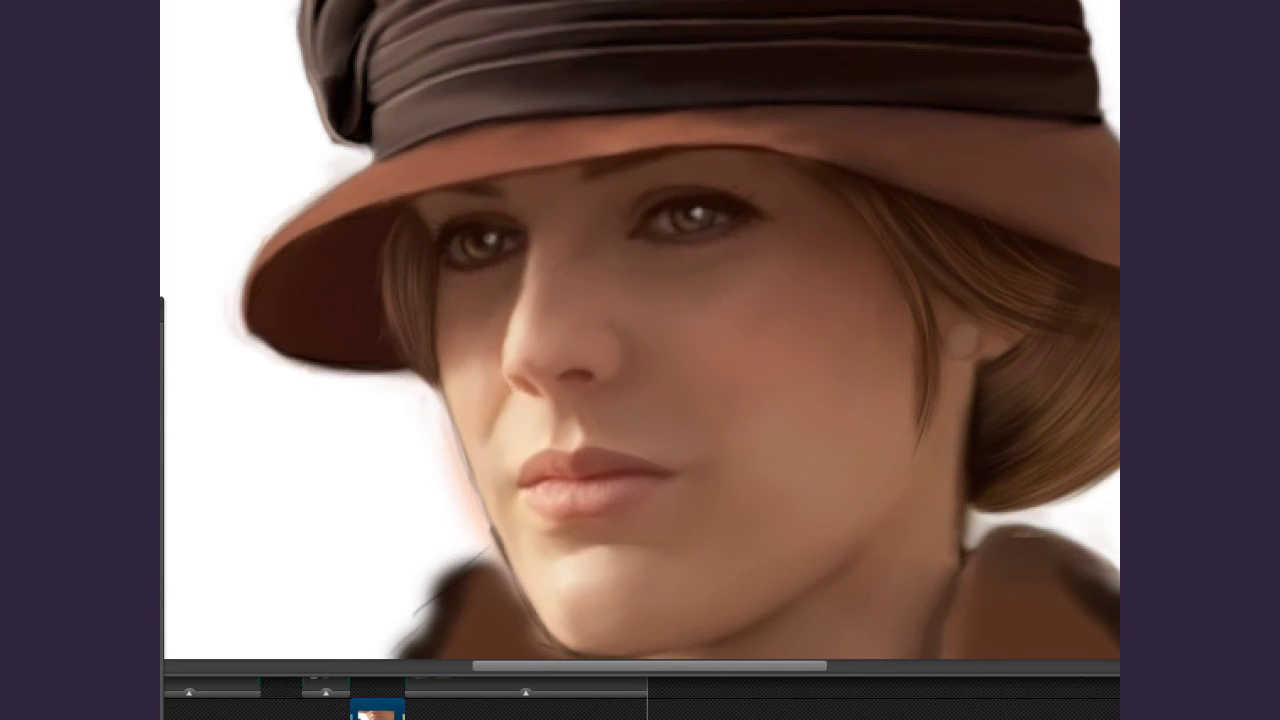
# Smooth the hair under the brim, then brush light and dark fur strands over the collar.
pyautogui.moveTo(1050, 240); pyautogui.dragTo(812, 170)
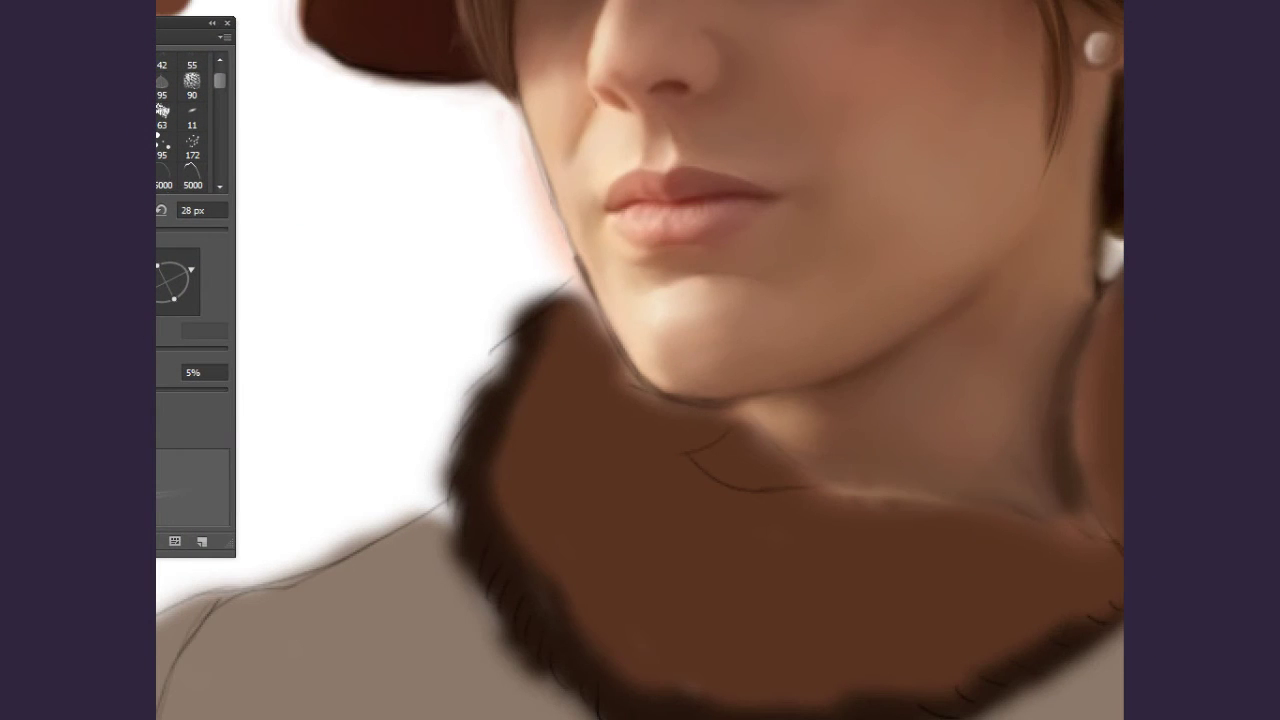
pyautogui.moveTo(566, 308)
pyautogui.mouseDown()
pyautogui.moveTo(528, 343)
pyautogui.moveTo(603, 391)
pyautogui.moveTo(523, 454)
pyautogui.moveTo(545, 481)
pyautogui.moveTo(640, 443)
pyautogui.moveTo(563, 600)
pyautogui.moveTo(691, 409)
pyautogui.moveTo(672, 470)
pyautogui.moveTo(571, 634)
pyautogui.moveTo(616, 564)
pyautogui.mouseUp()
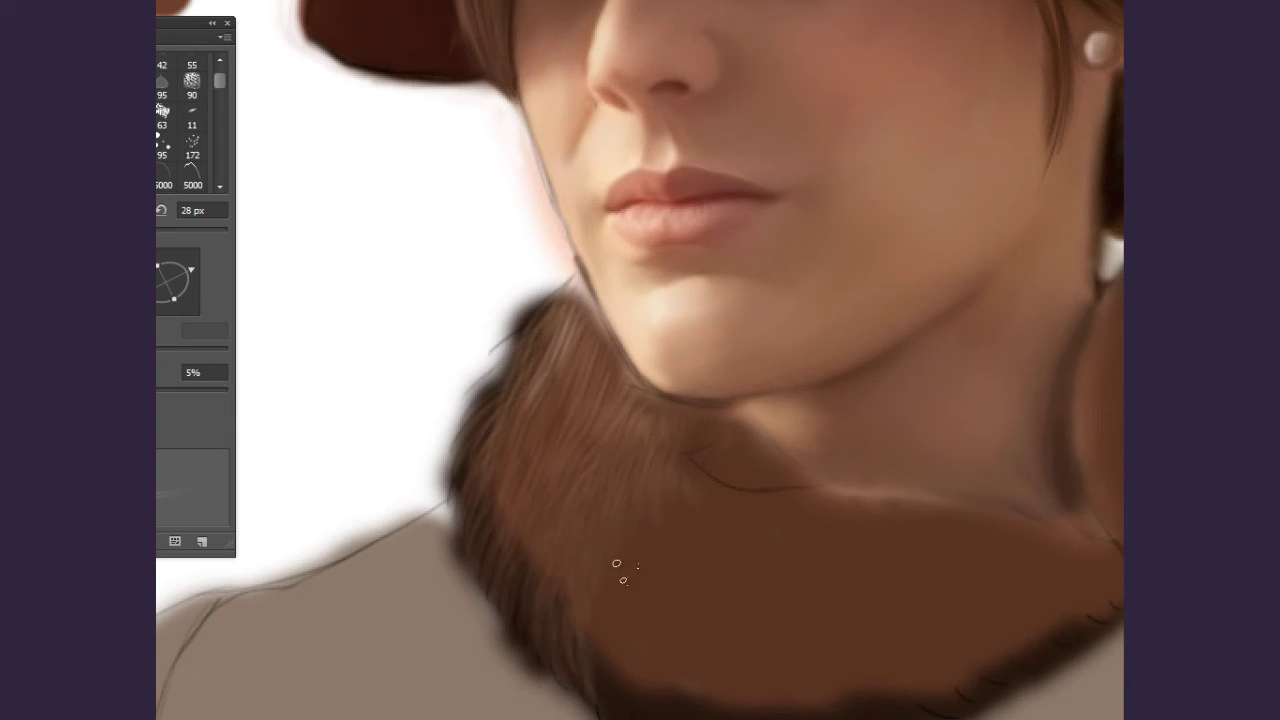
pyautogui.moveTo(740, 450)
pyautogui.mouseDown()
pyautogui.moveTo(600, 617)
pyautogui.moveTo(674, 666)
pyautogui.moveTo(762, 596)
pyautogui.mouseUp()
pyautogui.hscroll(5, 734, 565)
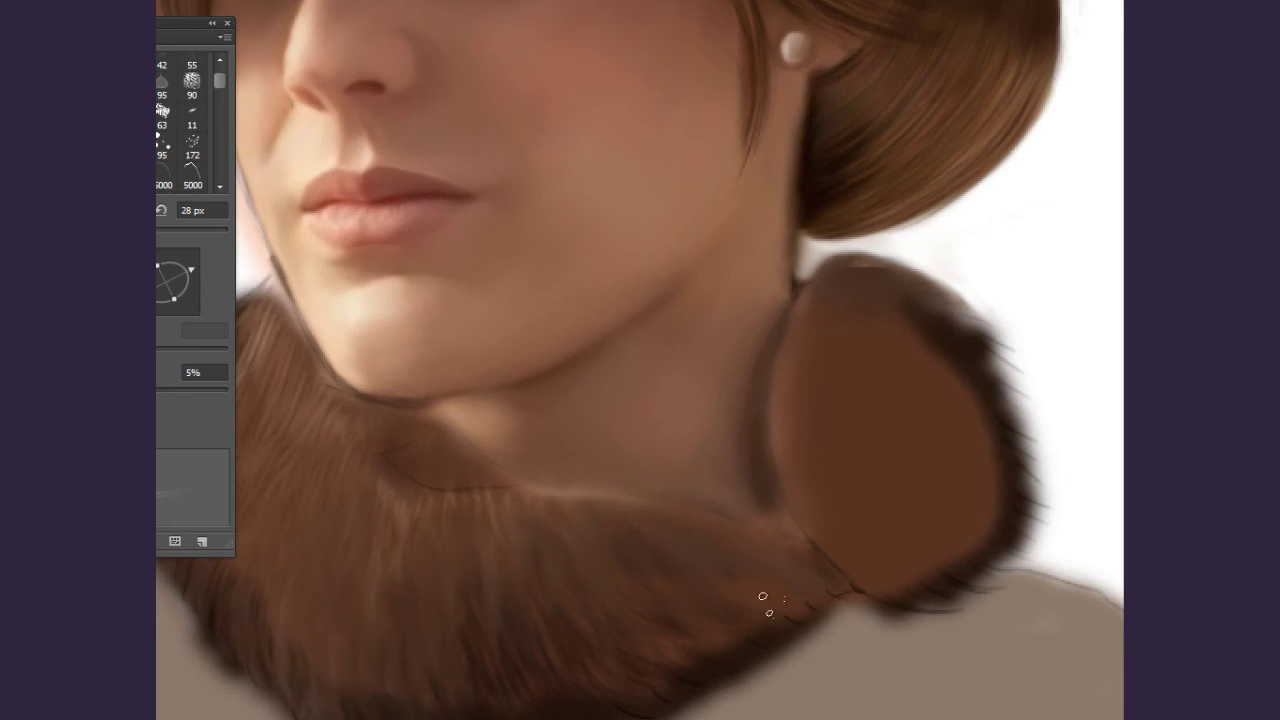
pyautogui.moveTo(842, 327)
pyautogui.mouseDown()
pyautogui.moveTo(786, 400)
pyautogui.moveTo(931, 337)
pyautogui.moveTo(906, 543)
pyautogui.moveTo(875, 510)
pyautogui.mouseUp()
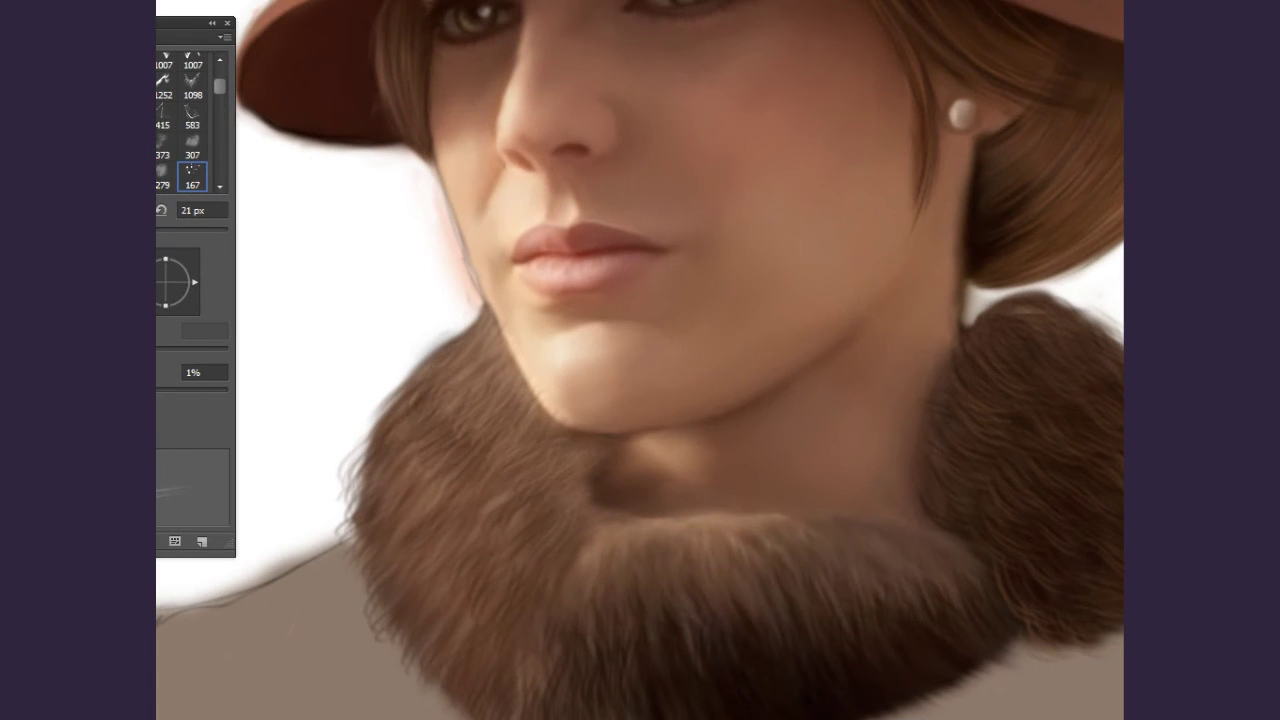
# Add a few dark fur strands to the collar and soften the fur with a blur filter.
pyautogui.moveTo(405, 420); pyautogui.dragTo(505, 505)
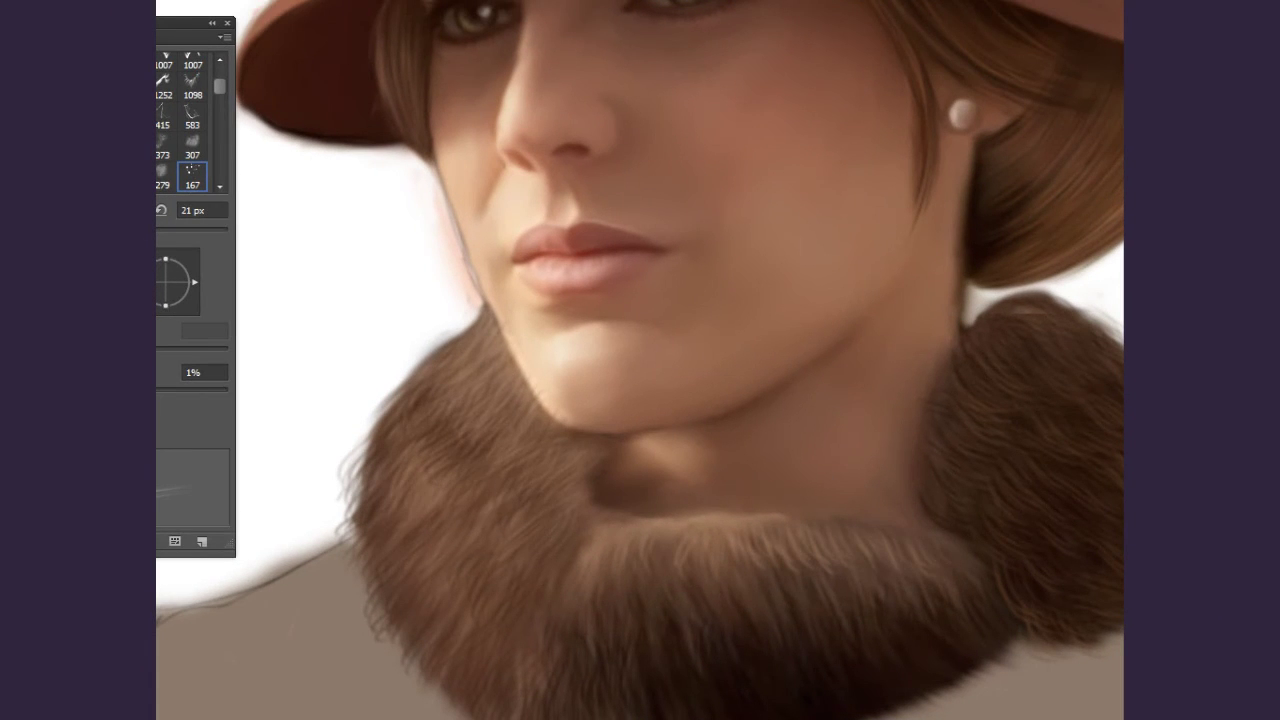
pyautogui.click(430, 150)
pyautogui.press('Return')
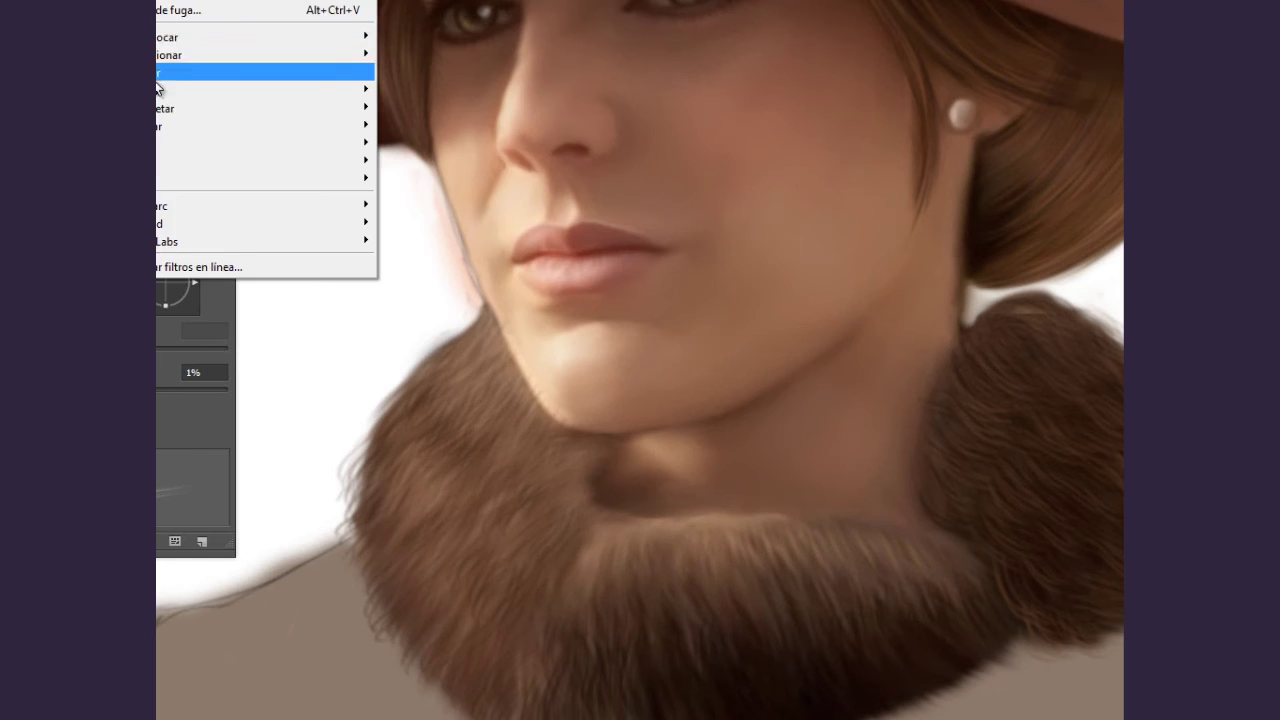
pyautogui.press('Escape')
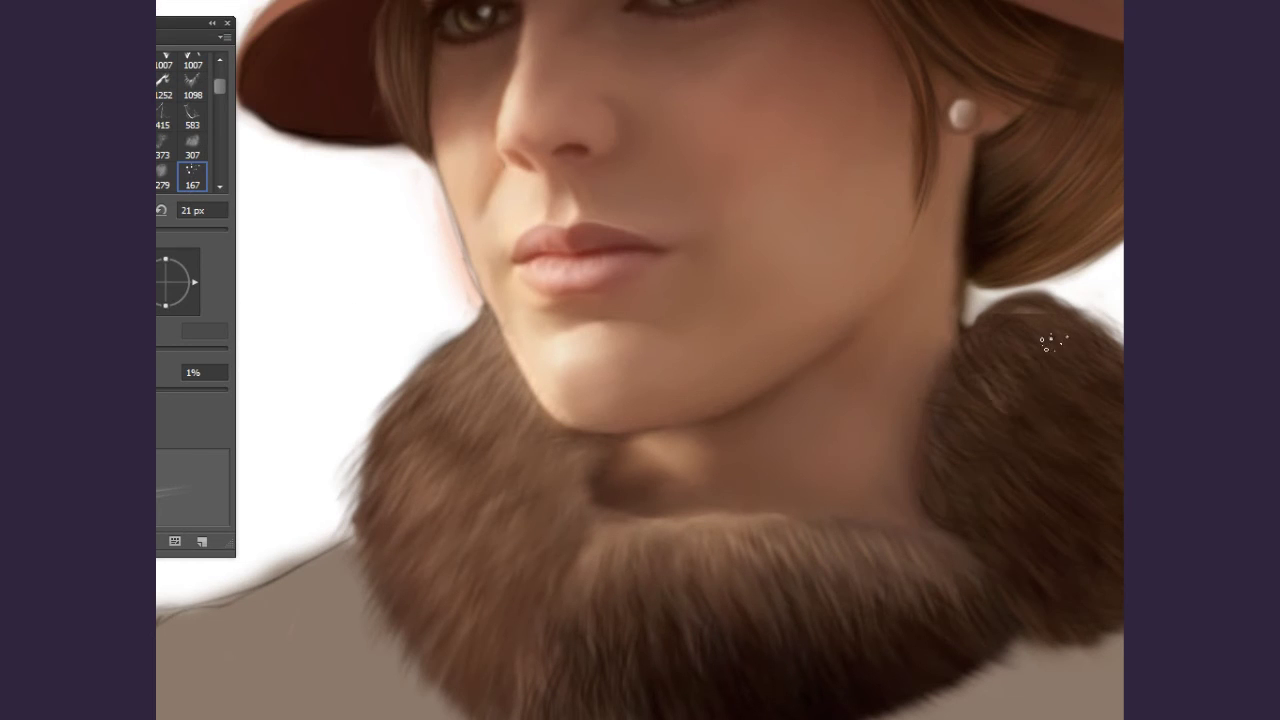
pyautogui.hotkey('ctrl', 'alt', 'f')
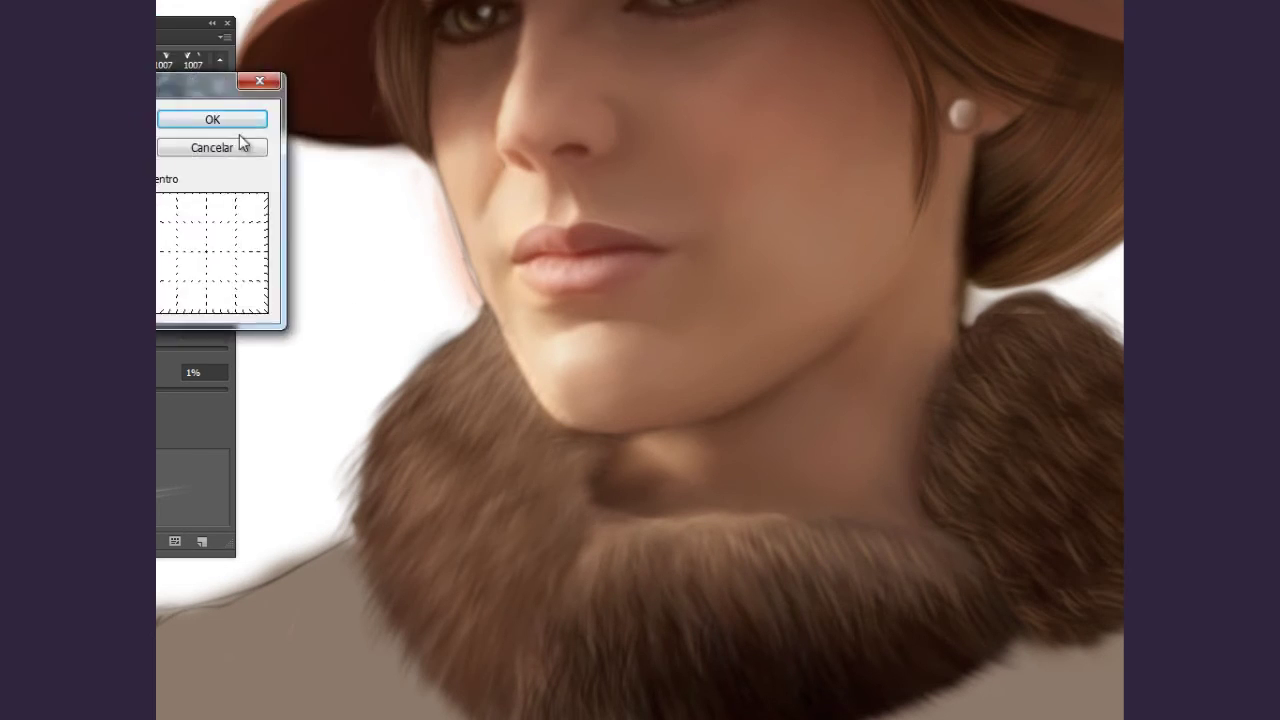
pyautogui.click(238, 125)
pyautogui.hotkey('ctrl', 'alt', 'f')
pyautogui.click(238, 125)
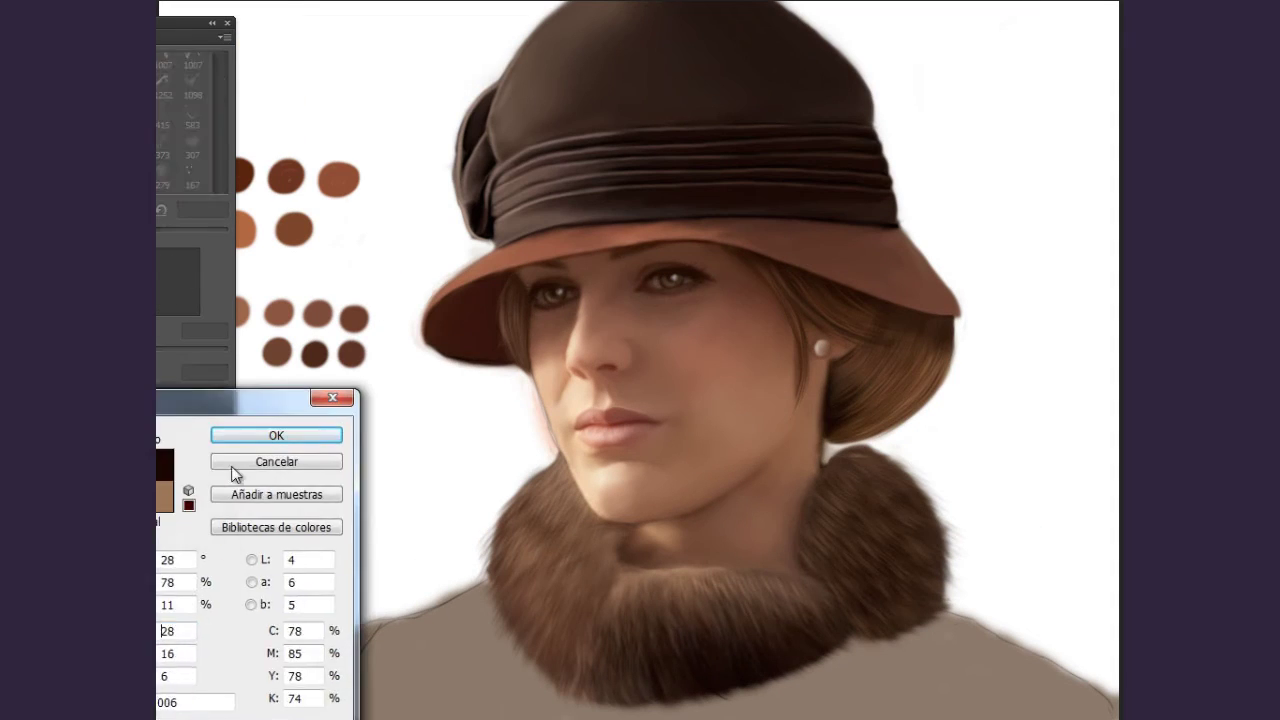
# Darken the collar's left edge and shade the coat below it, repainting it lighter beige.
pyautogui.click(243, 457)
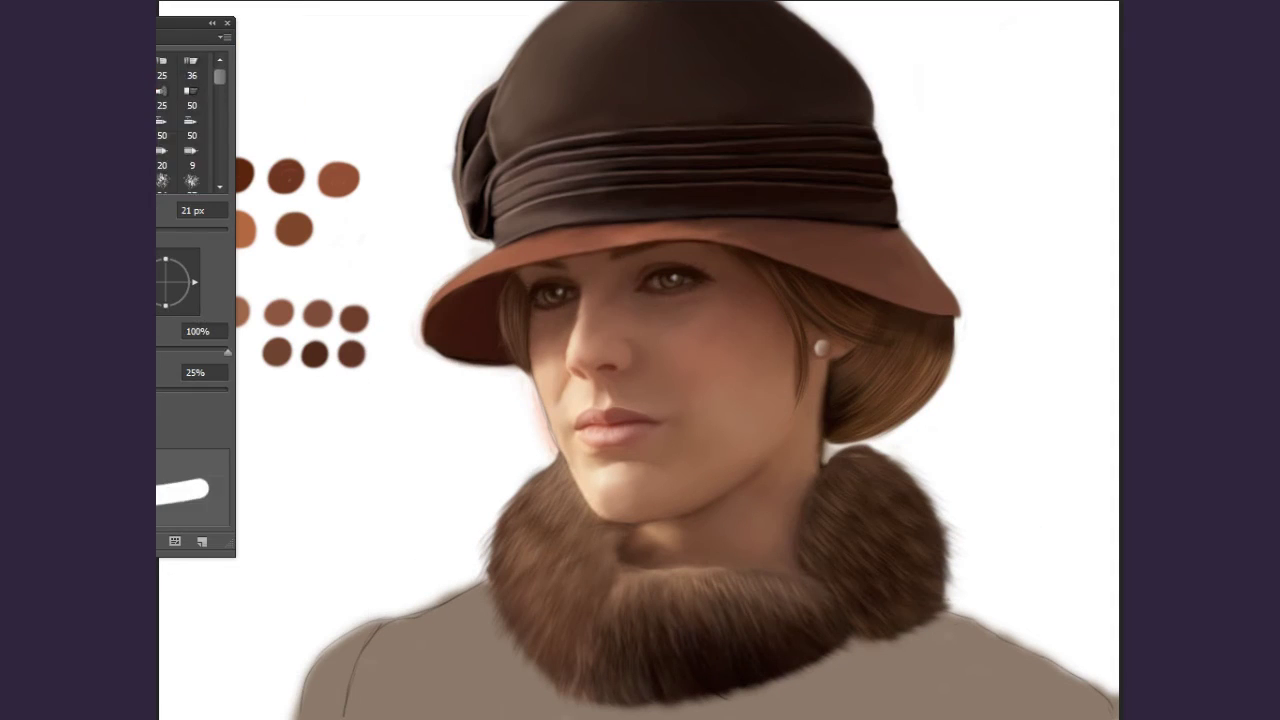
pyautogui.moveTo(495, 548); pyautogui.dragTo(552, 670)
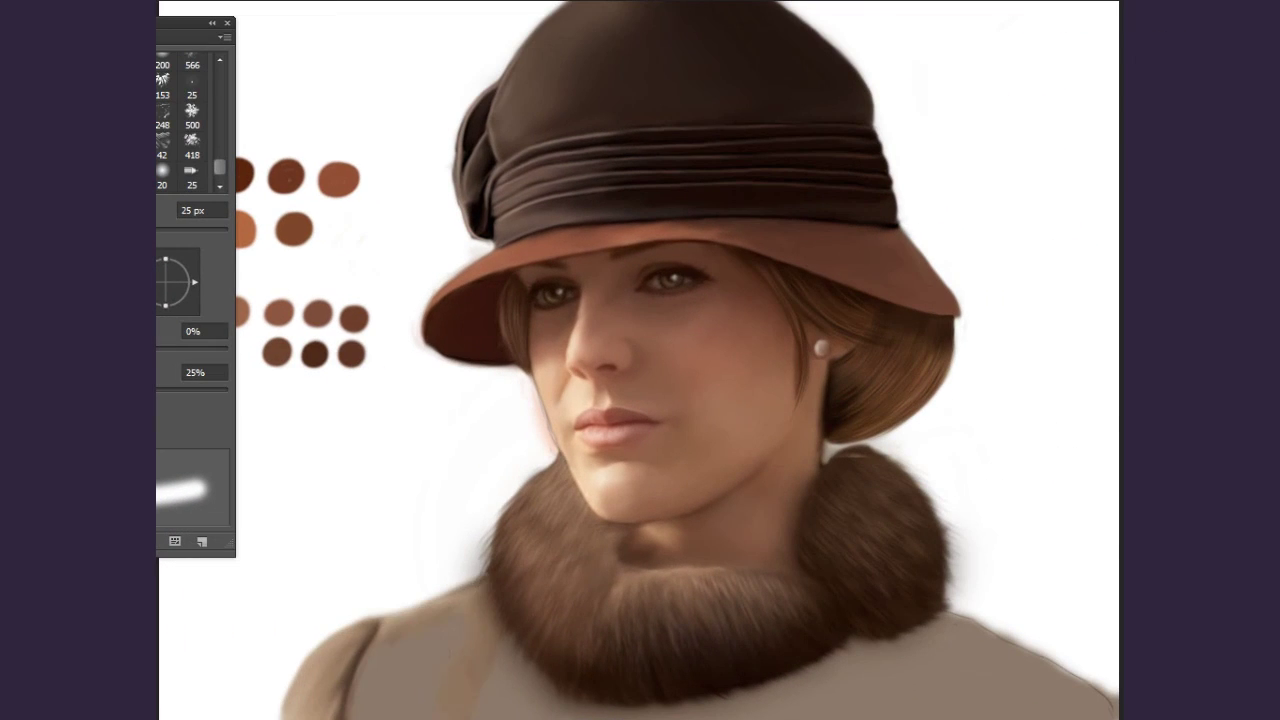
pyautogui.moveTo(529, 645)
pyautogui.mouseDown()
pyautogui.moveTo(771, 691)
pyautogui.moveTo(943, 663)
pyautogui.moveTo(811, 665)
pyautogui.mouseUp()
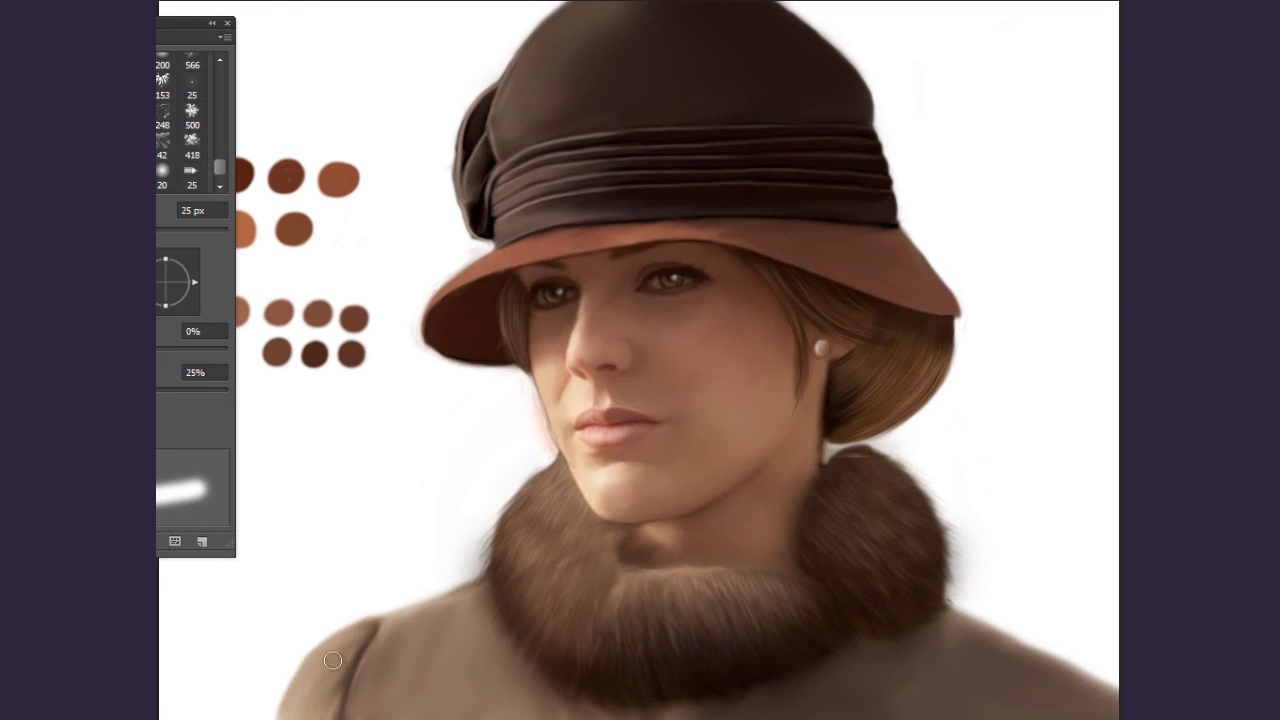
pyautogui.moveTo(500, 711)
pyautogui.mouseDown()
pyautogui.moveTo(1006, 703)
pyautogui.moveTo(980, 683)
pyautogui.moveTo(1010, 688)
pyautogui.mouseUp()
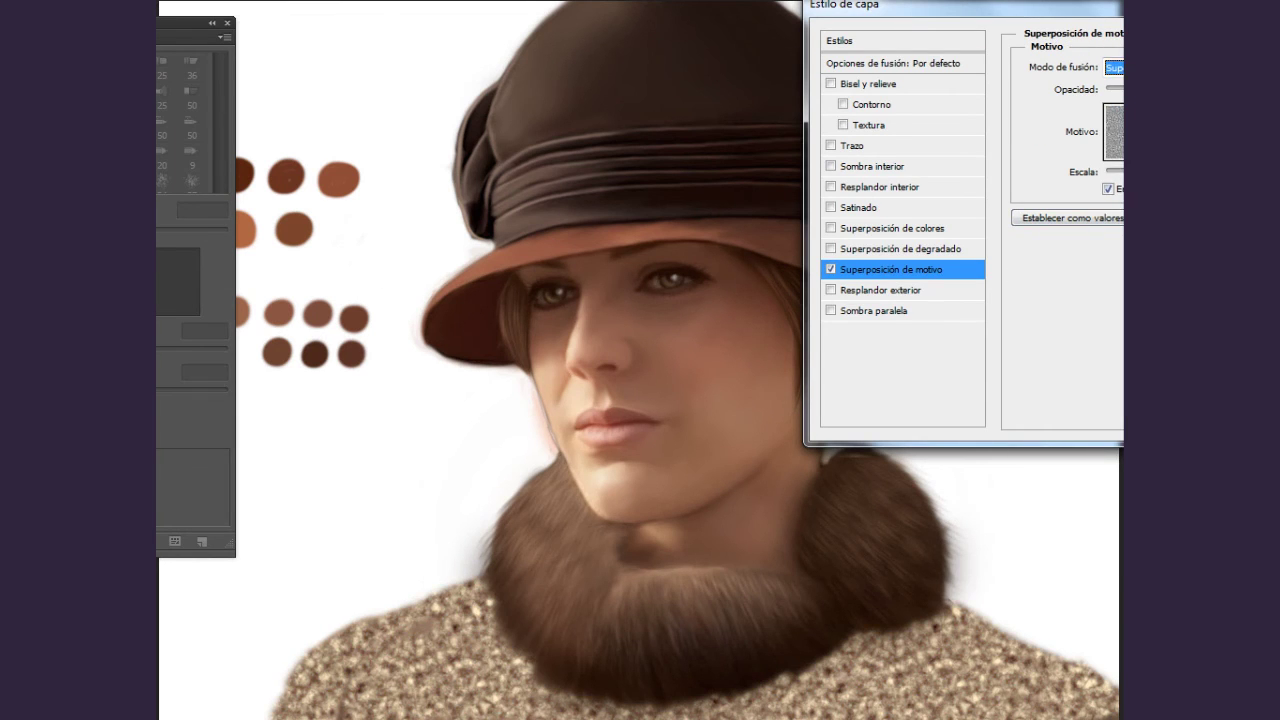
# Confirm the speckled pattern overlay on the coat and apply a strong Gaussian blur.
pyautogui.press('Return')
pyautogui.moveTo(904, 710)
pyautogui.mouseDown()
pyautogui.moveTo(951, 694)
pyautogui.moveTo(907, 614)
pyautogui.mouseUp()
pyautogui.click(323, 103)
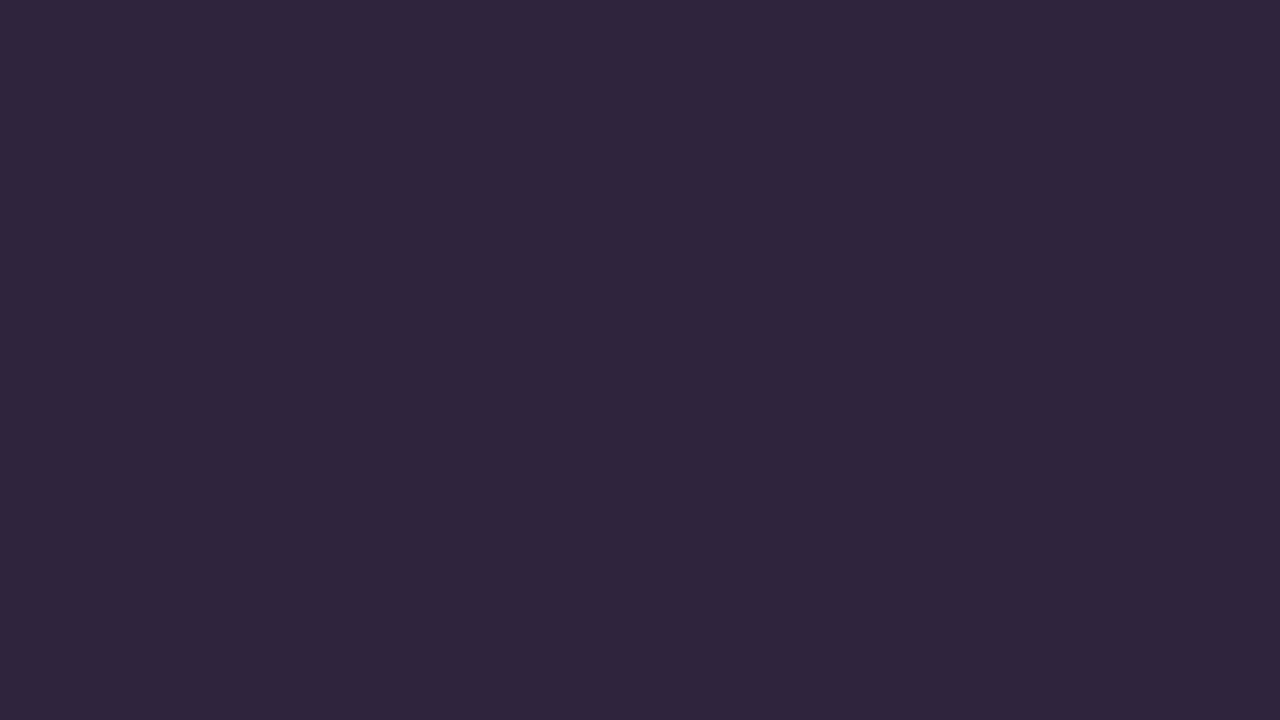
# Apply the blur, then paint the mask to restore sharp face, fur and coat detail.
pyautogui.press('Return')
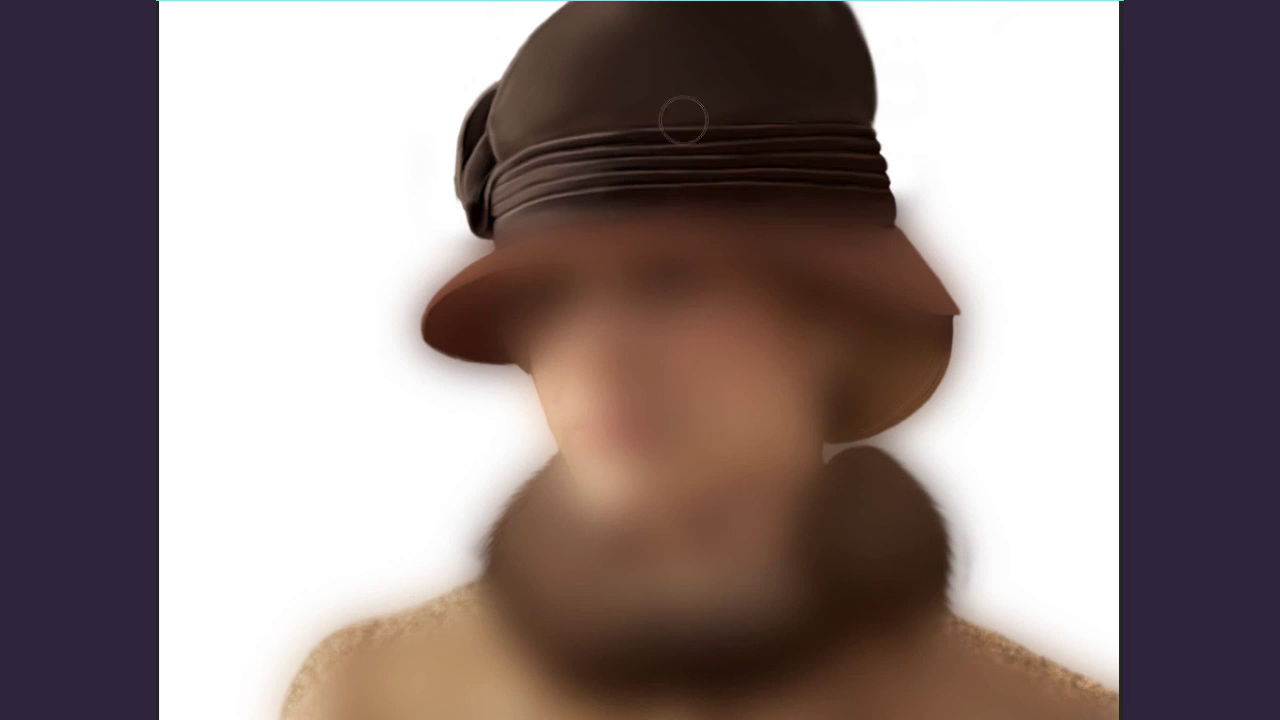
pyautogui.moveTo(566, 213); pyautogui.dragTo(740, 497)
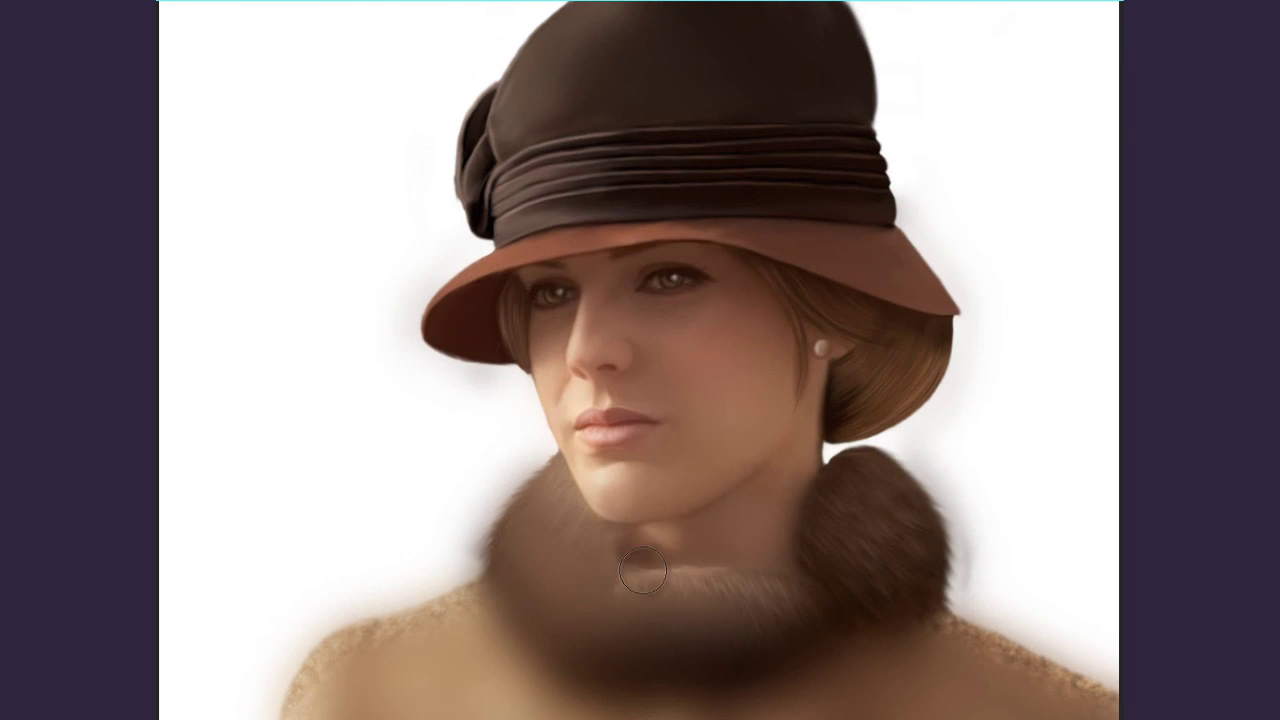
pyautogui.moveTo(893, 312)
pyautogui.mouseDown()
pyautogui.moveTo(331, 591)
pyautogui.moveTo(575, 653)
pyautogui.mouseUp()
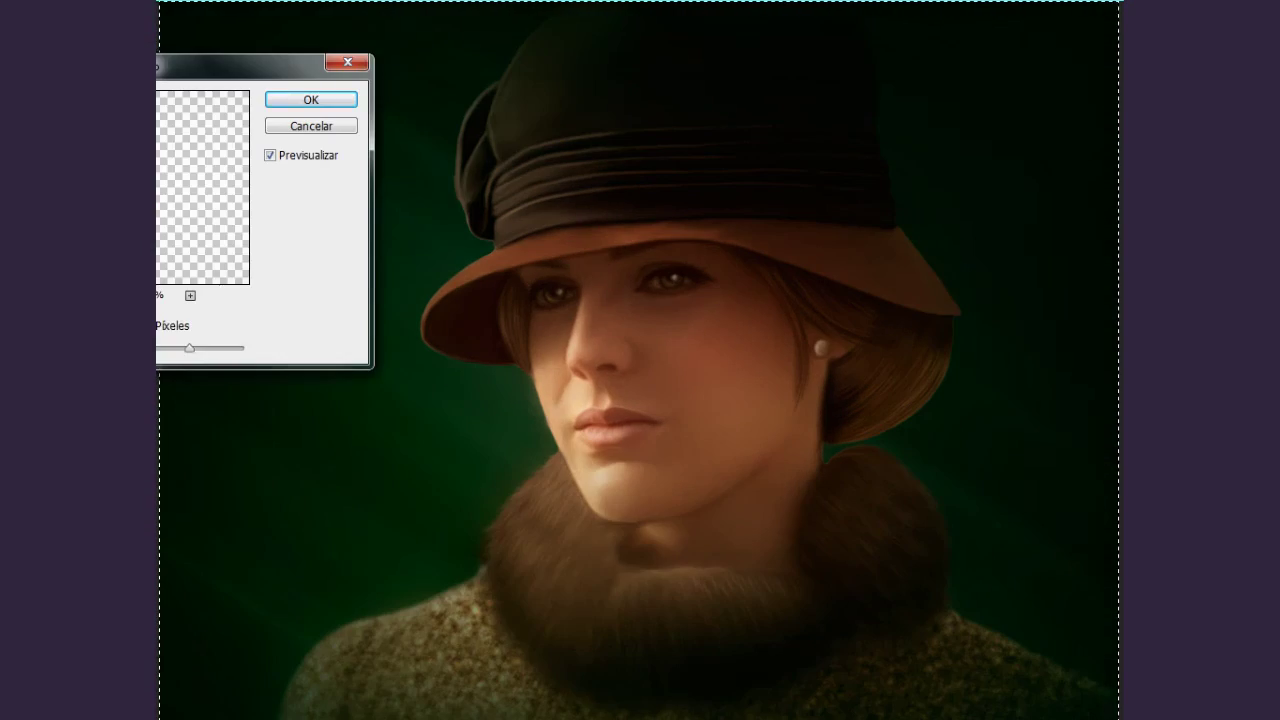
# Apply the soft vignette and nudge the website watermark up and left.
pyautogui.press('Return')
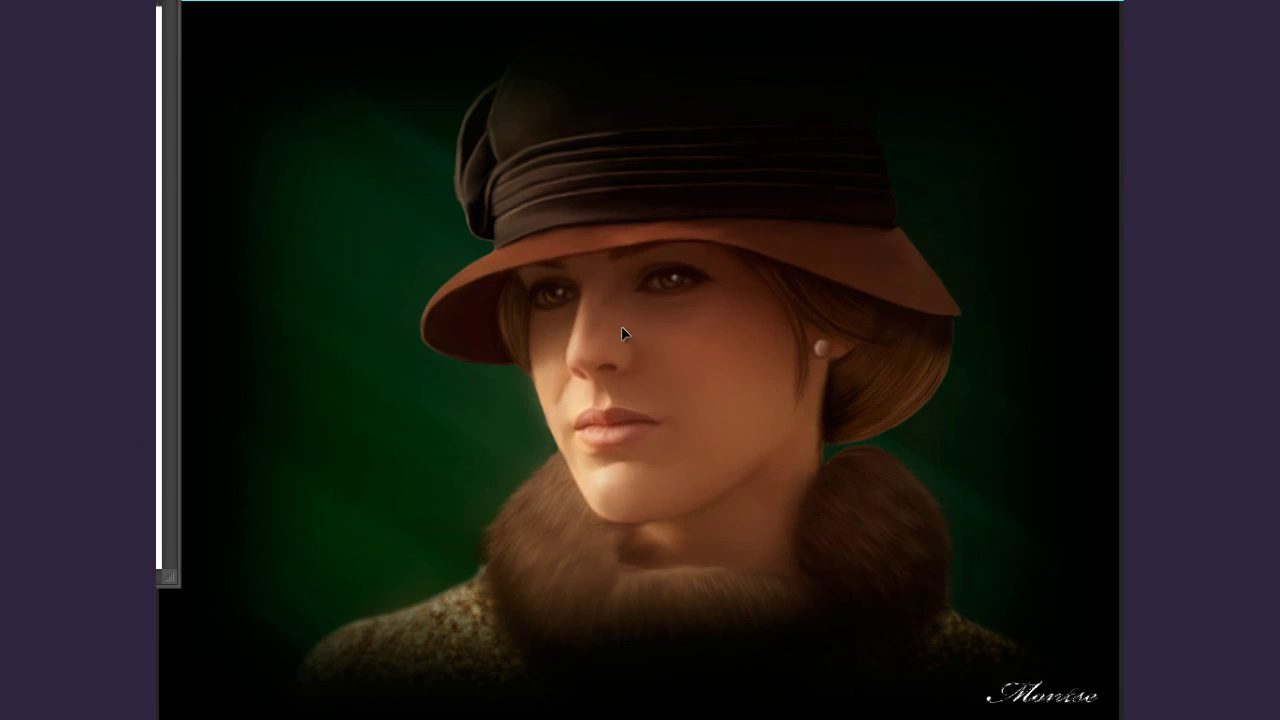
pyautogui.moveTo(804, 103); pyautogui.dragTo(780, 82)
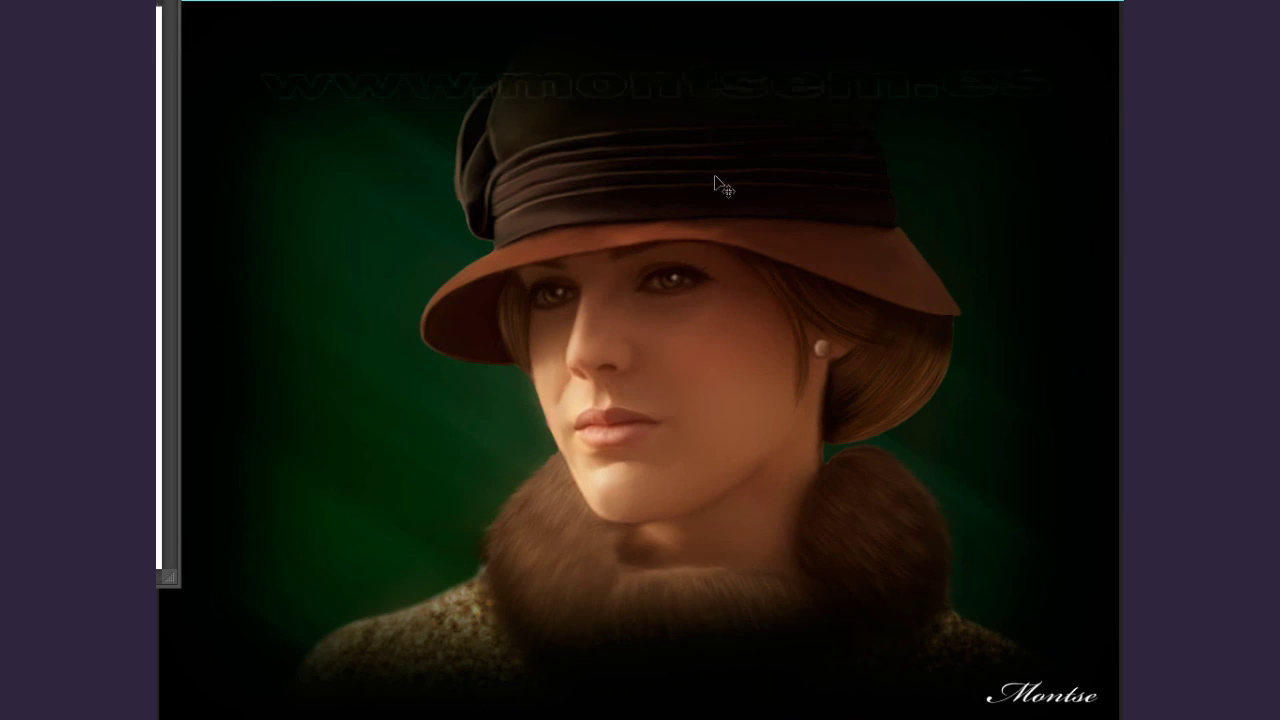